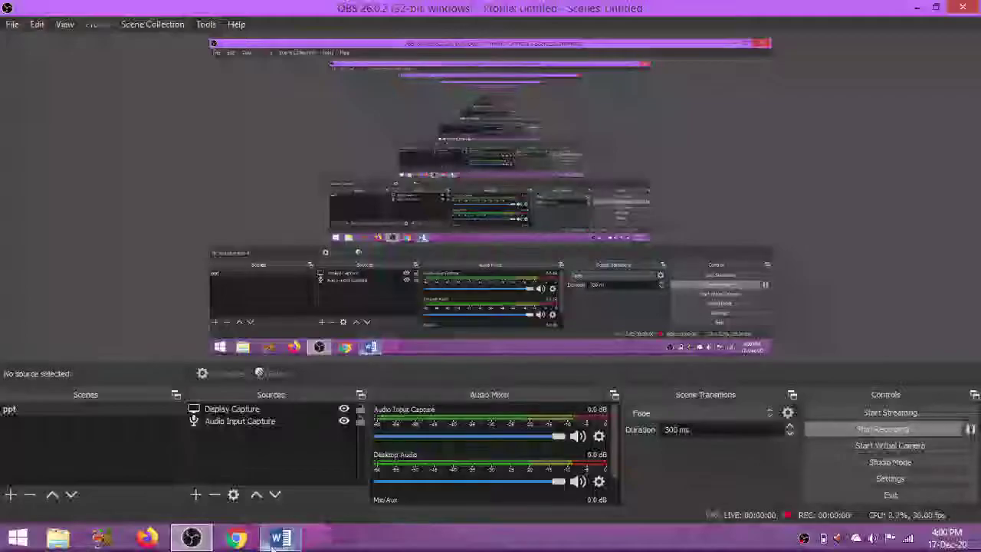
# Switch from OBS Studio to the blank Word document on the taskbar
pyautogui.click(276, 540)
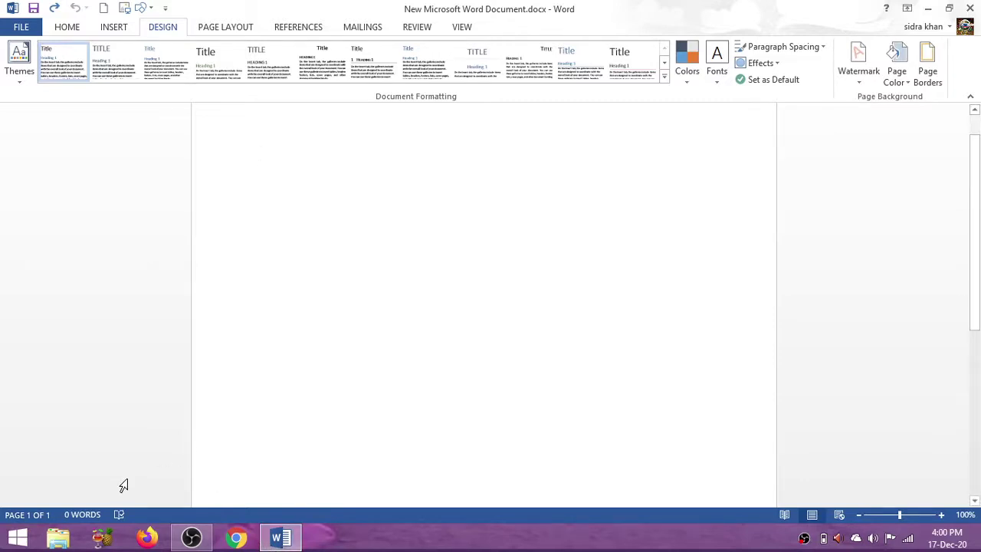
pyautogui.click(66, 27)
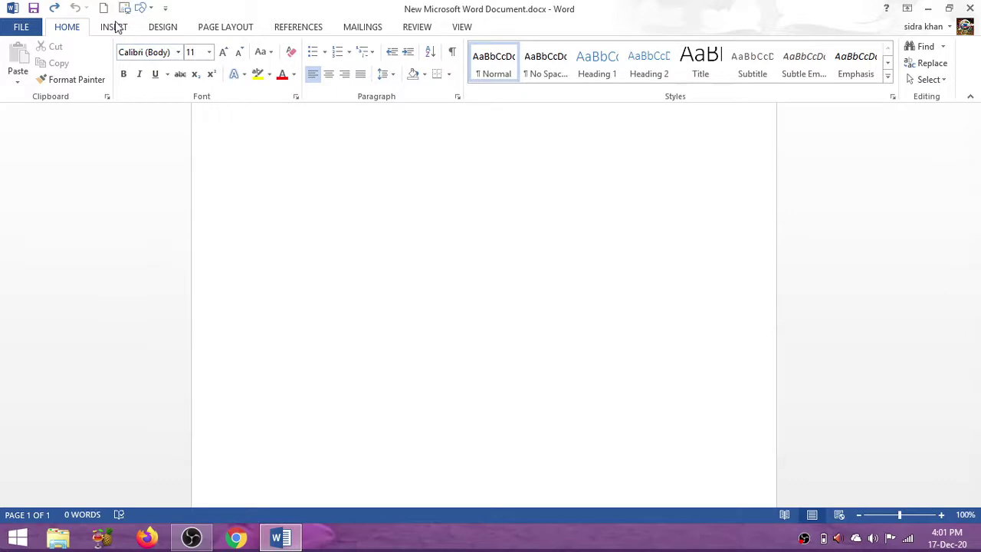
pyautogui.click(161, 27)
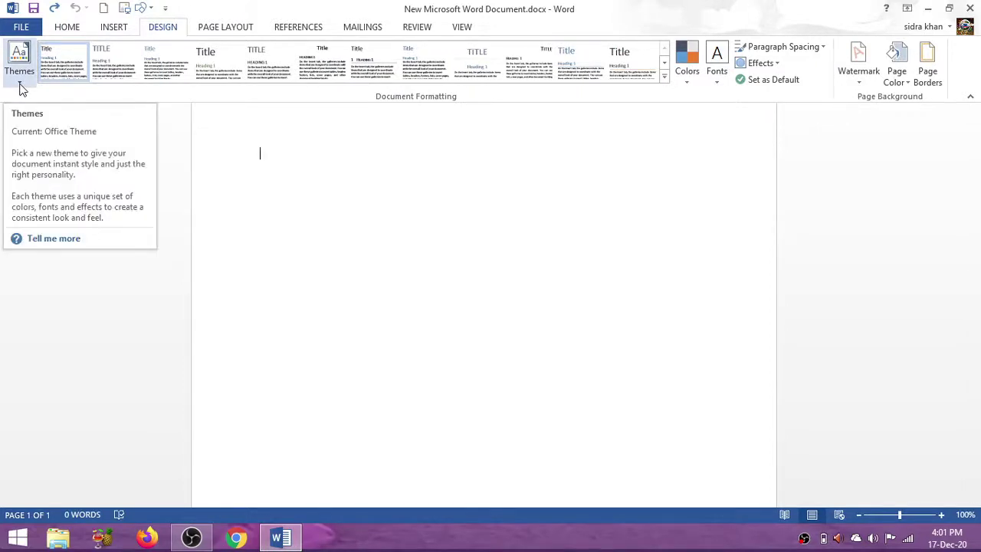
pyautogui.click(22, 90)
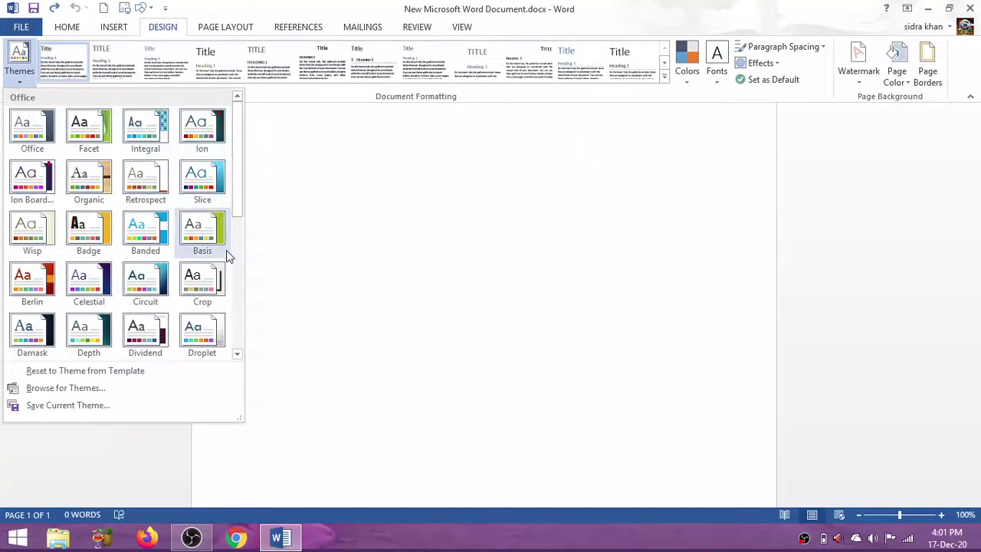
pyautogui.moveTo(236, 215); pyautogui.dragTo(242, 345)
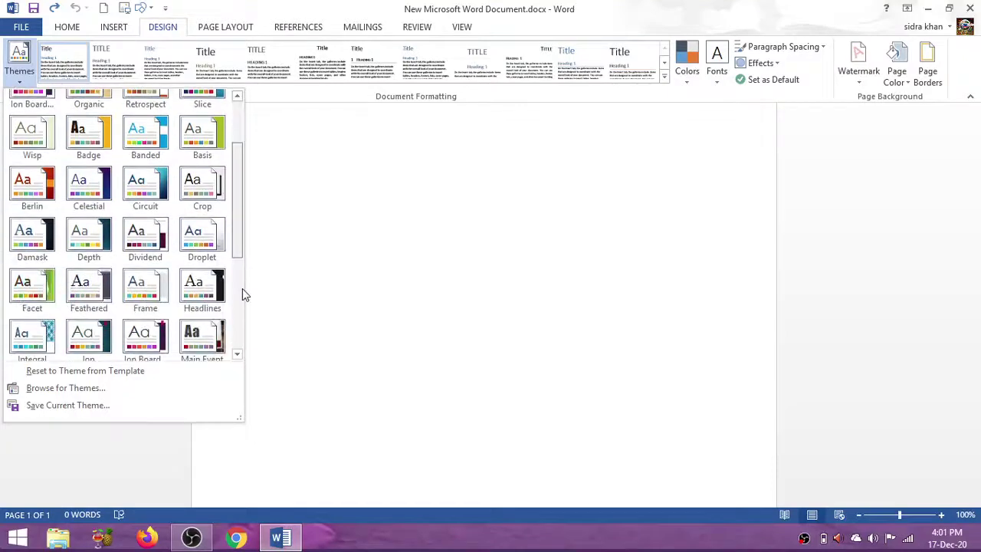
pyautogui.click(394, 227)
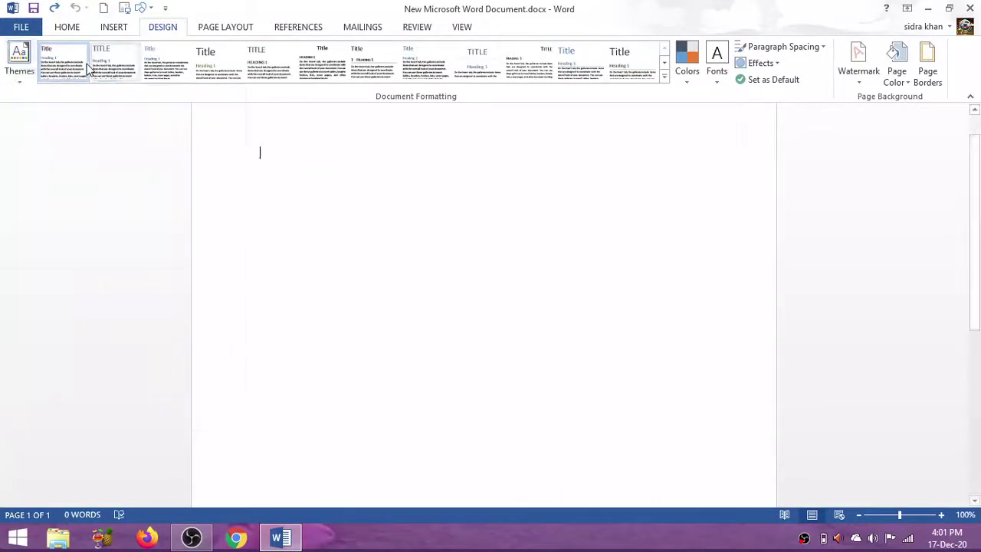
# Try the Basic (Elegant) style set and another set from the Document Formatting gallery
pyautogui.click(664, 81)
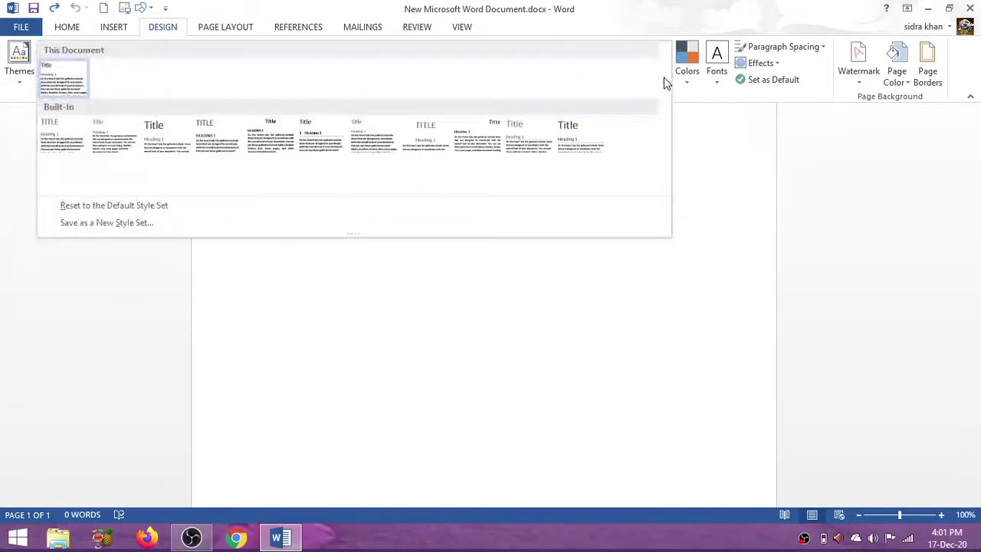
pyautogui.click(65, 139)
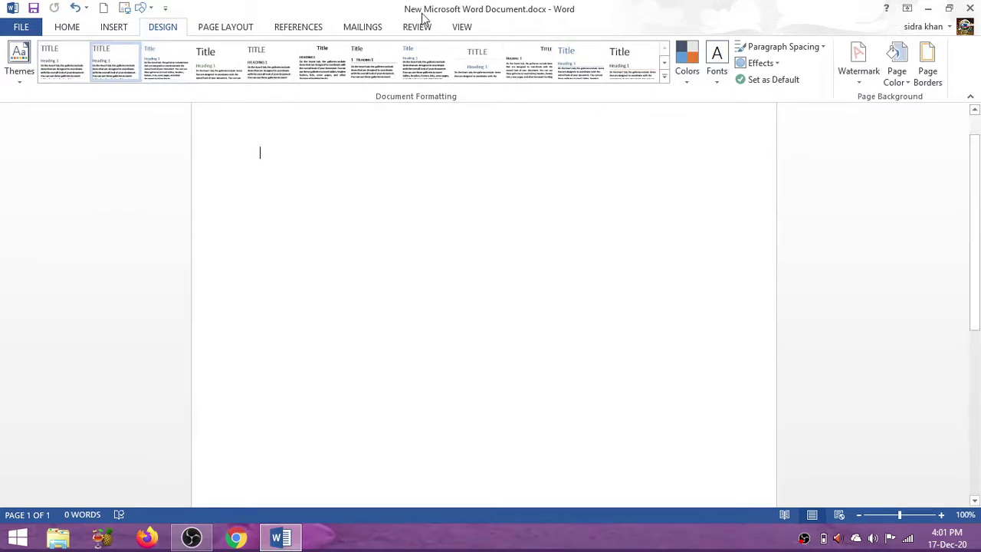
pyautogui.click(468, 62)
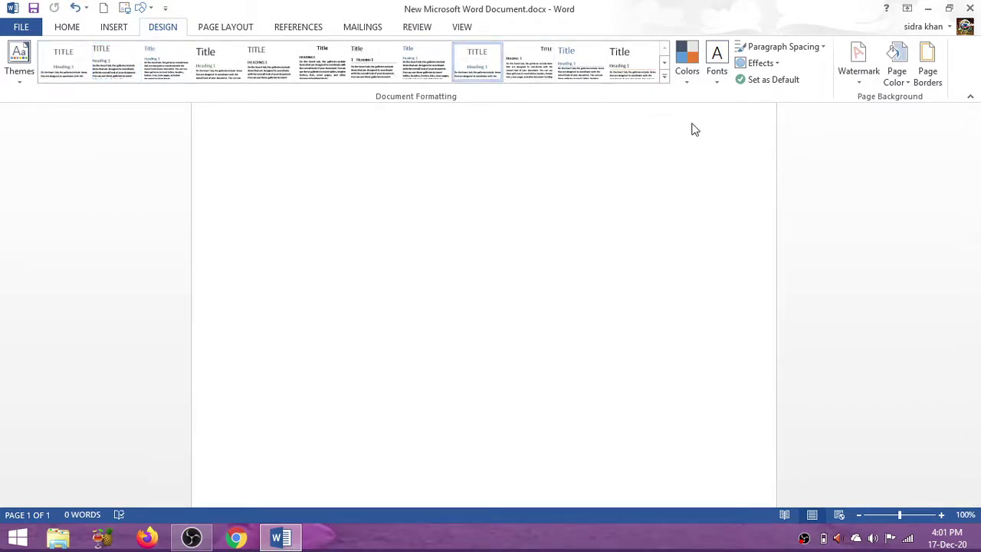
pyautogui.click(664, 76)
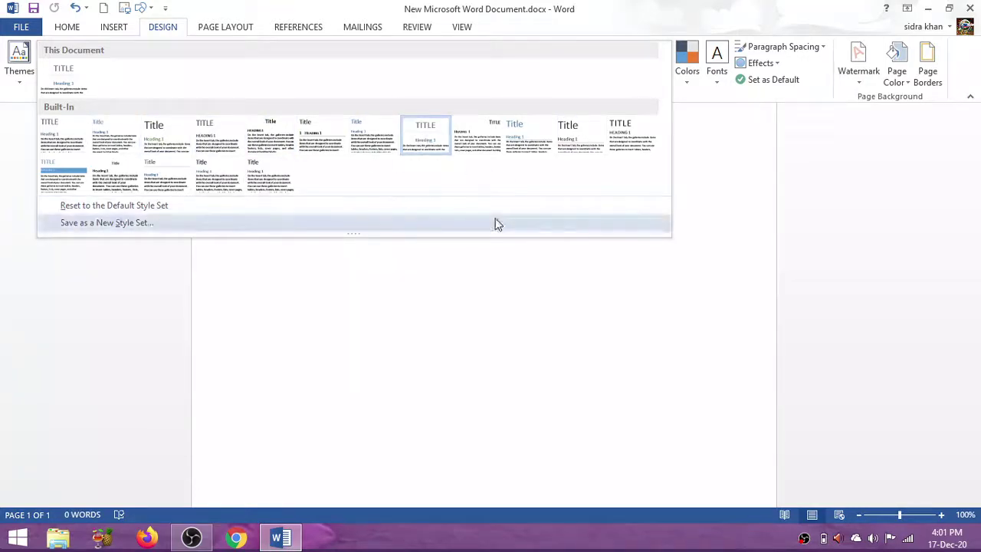
pyautogui.click(431, 322)
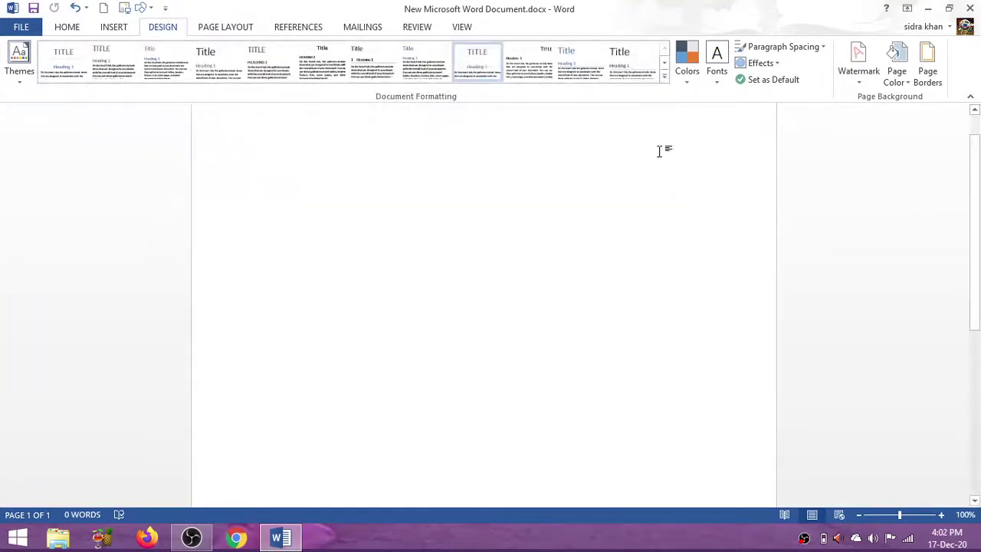
# Browse the theme colour schemes without choosing one, then bring up Paragraph Spacing
pyautogui.click(690, 82)
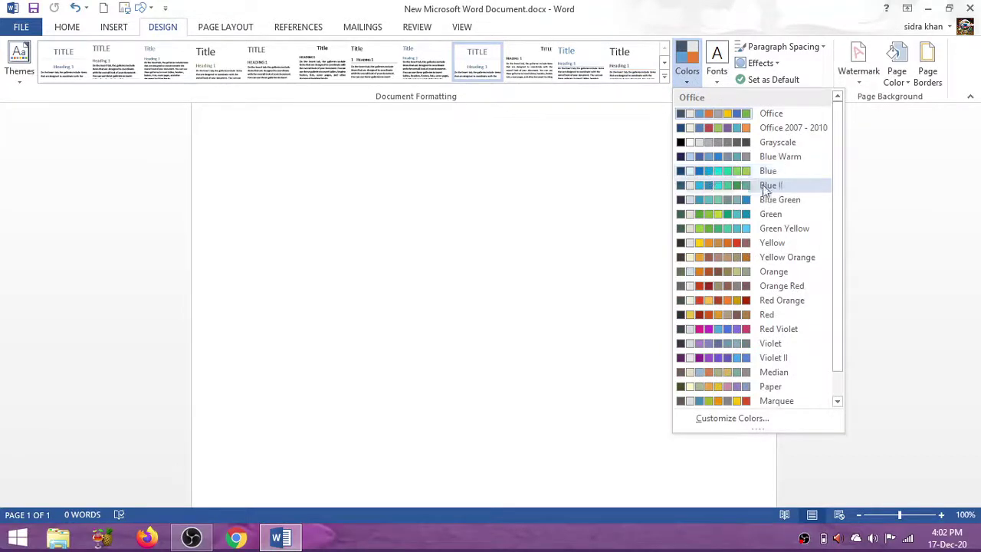
pyautogui.scroll(-1, 838, 392)
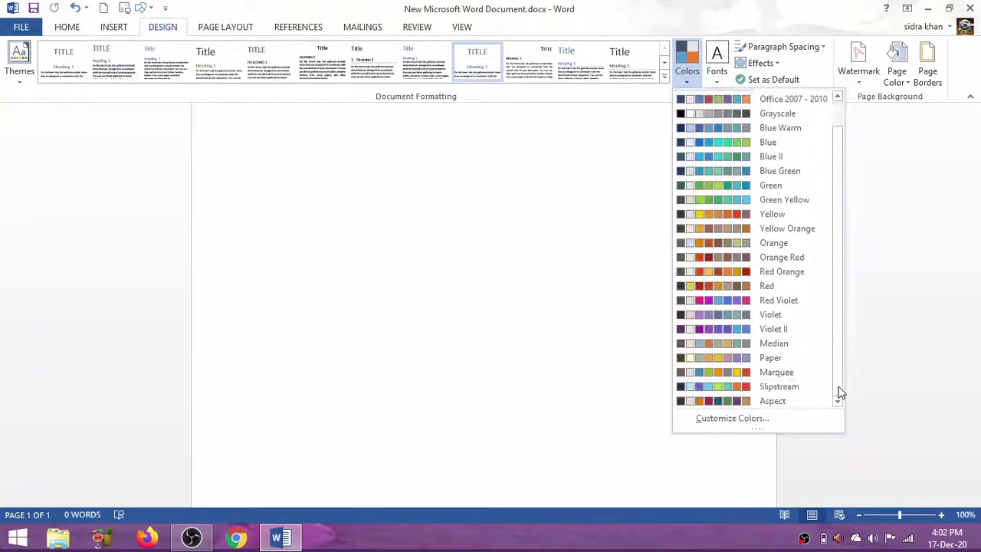
pyautogui.click(652, 426)
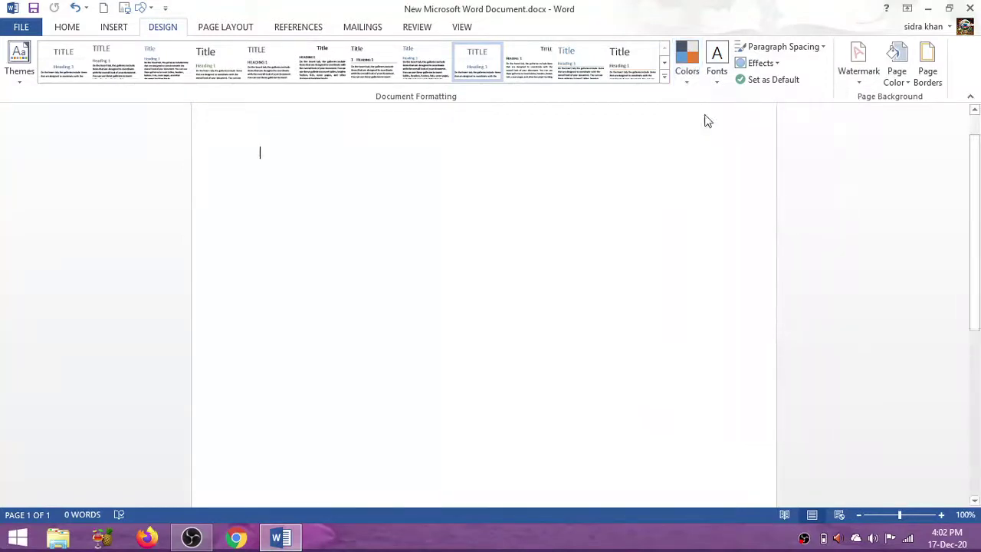
pyautogui.click(784, 51)
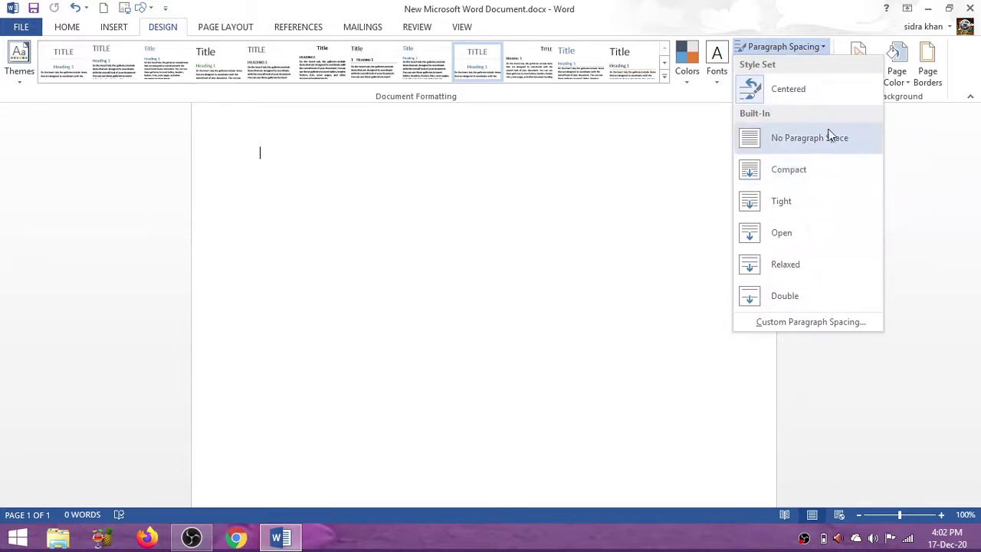
# Leave paragraph spacing unchanged and look through the theme Effects without picking one
pyautogui.click(660, 221)
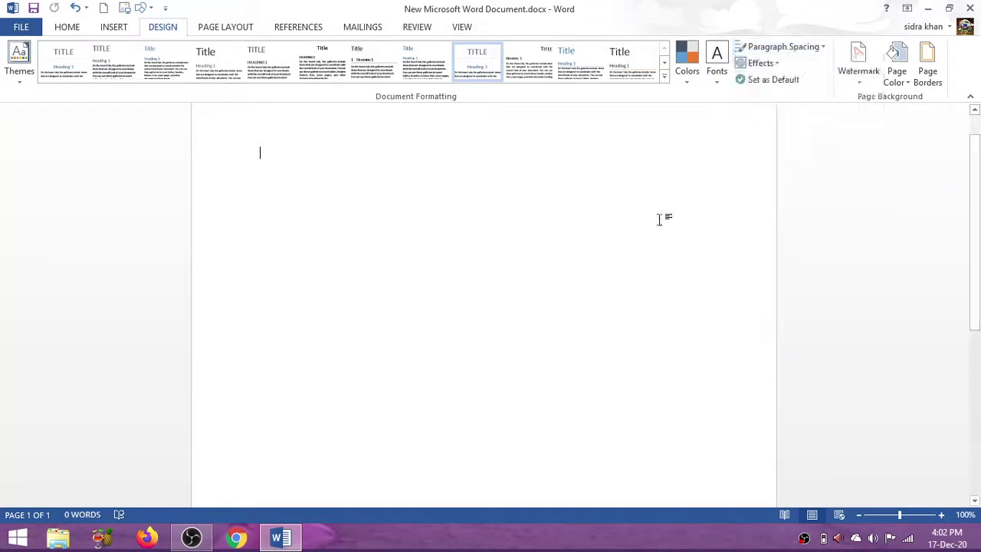
pyautogui.click(777, 64)
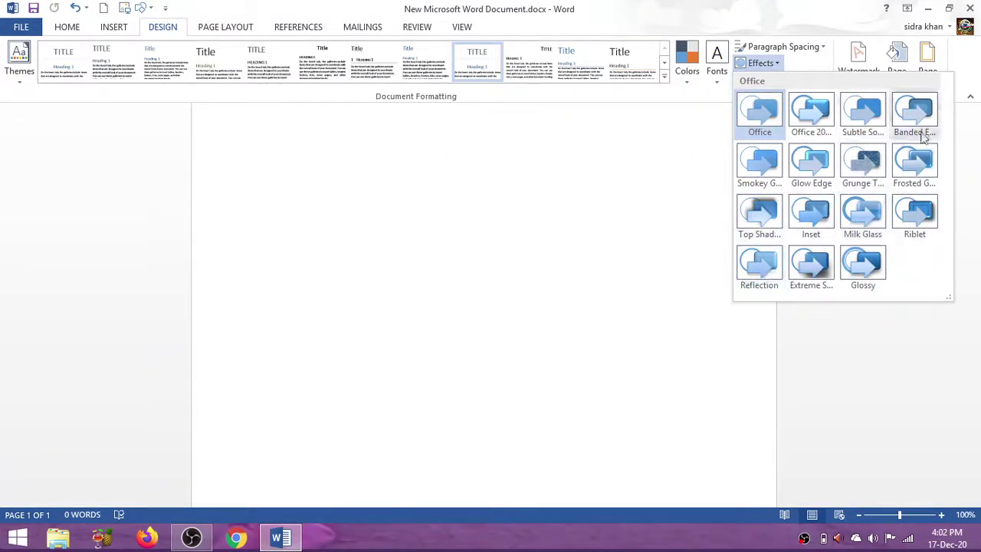
pyautogui.click(674, 265)
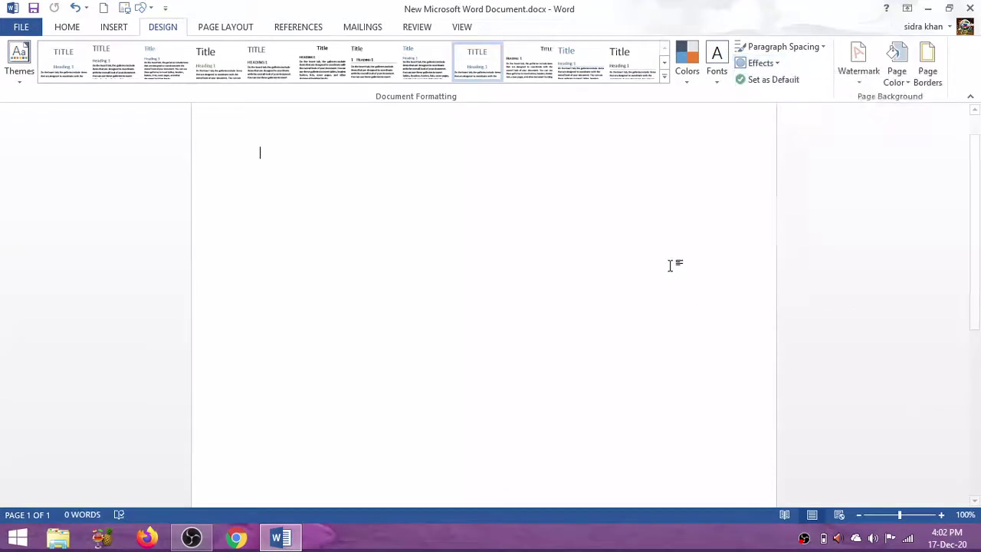
# Open Custom Watermark from the DESIGN tab's Watermark gallery
pyautogui.click(863, 86)
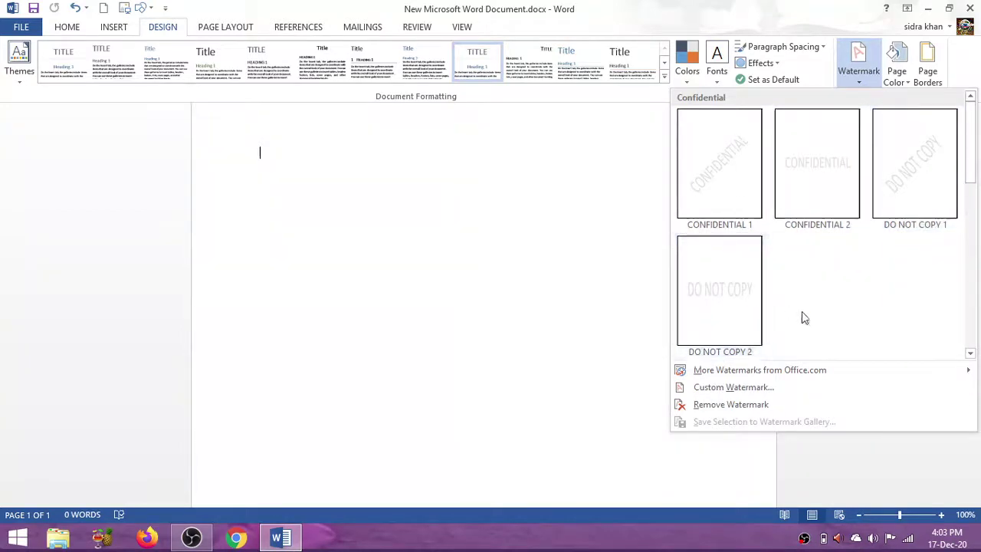
pyautogui.moveTo(735, 373)
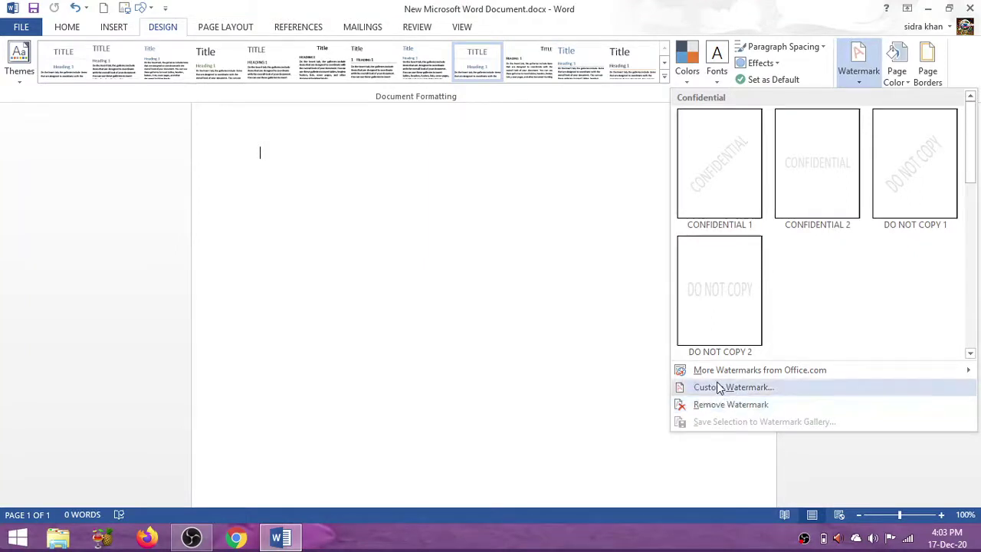
pyautogui.click(719, 388)
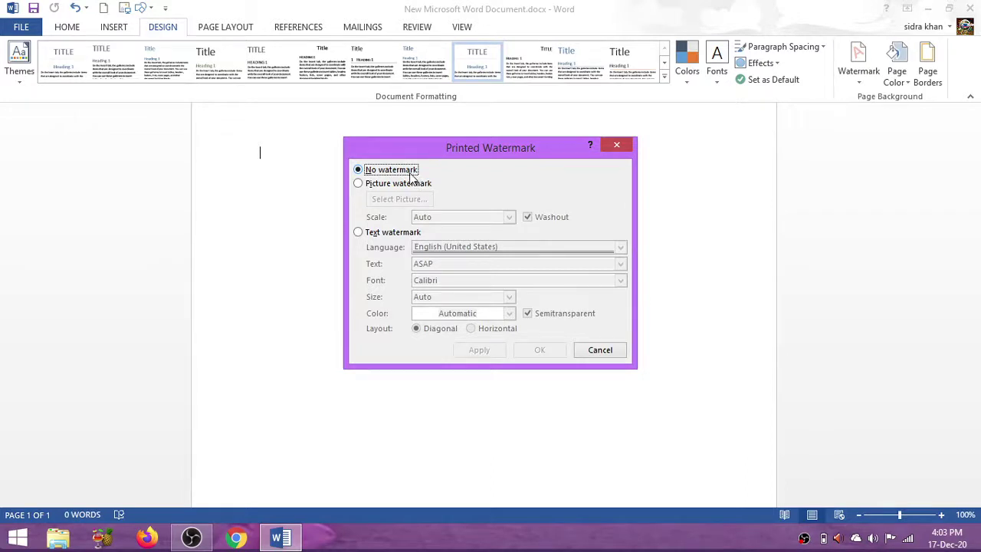
# Make Desktop photo 20190211_193741.png a washed-out picture watermark at Auto scale
pyautogui.click(400, 184)
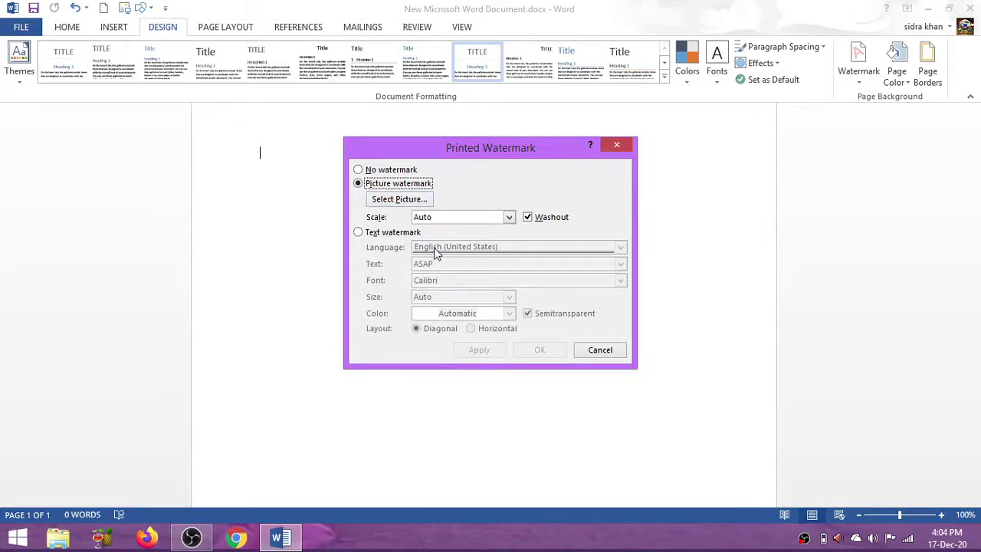
pyautogui.click(383, 171)
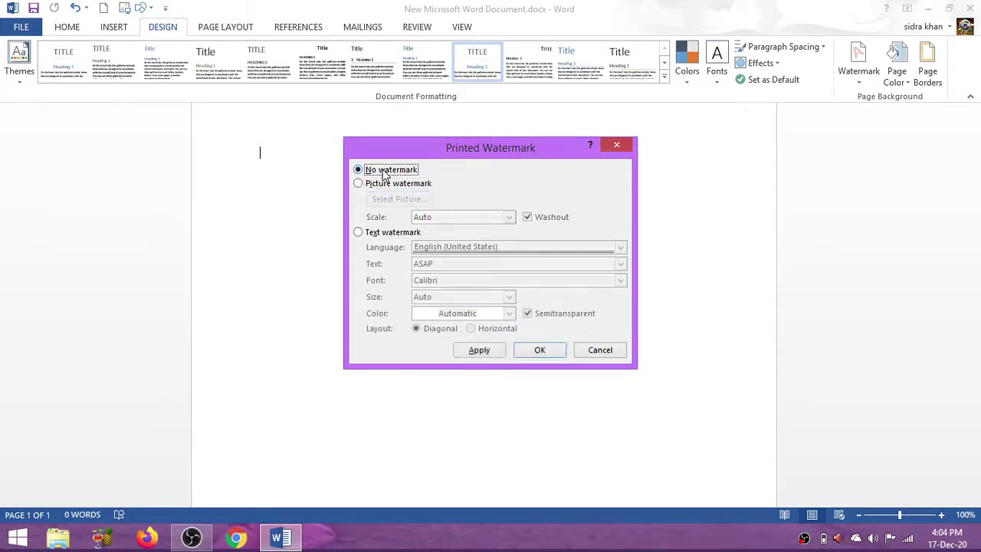
pyautogui.click(385, 184)
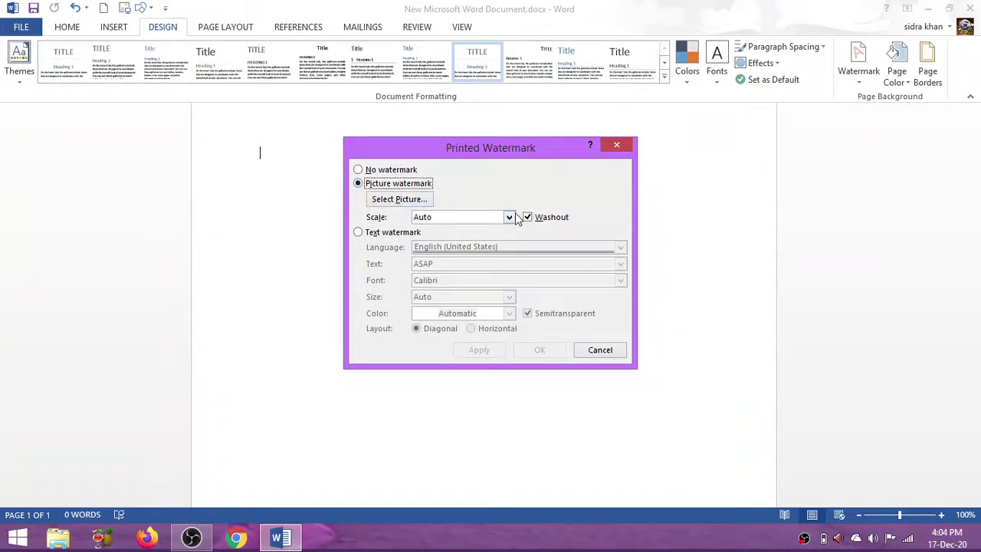
pyautogui.click(397, 200)
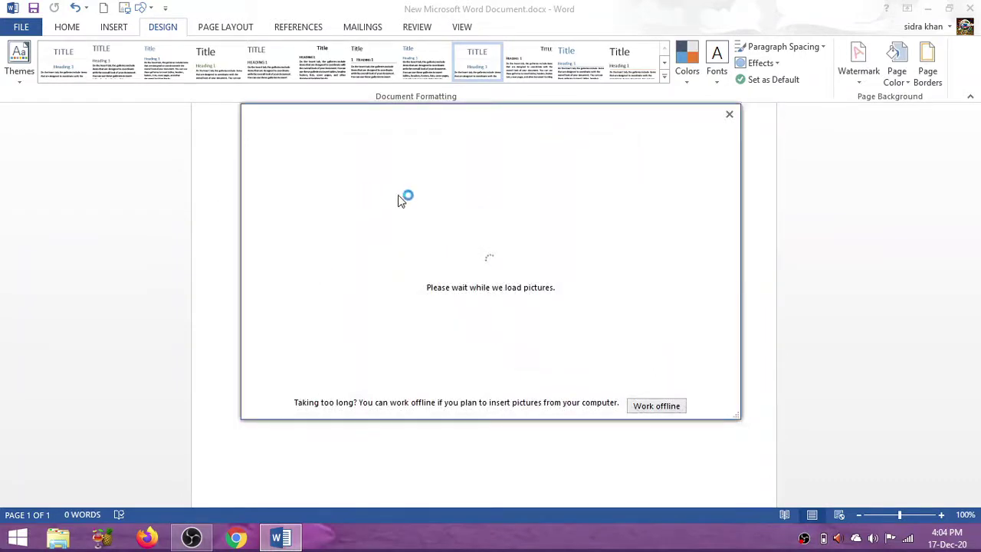
pyautogui.press('Escape')
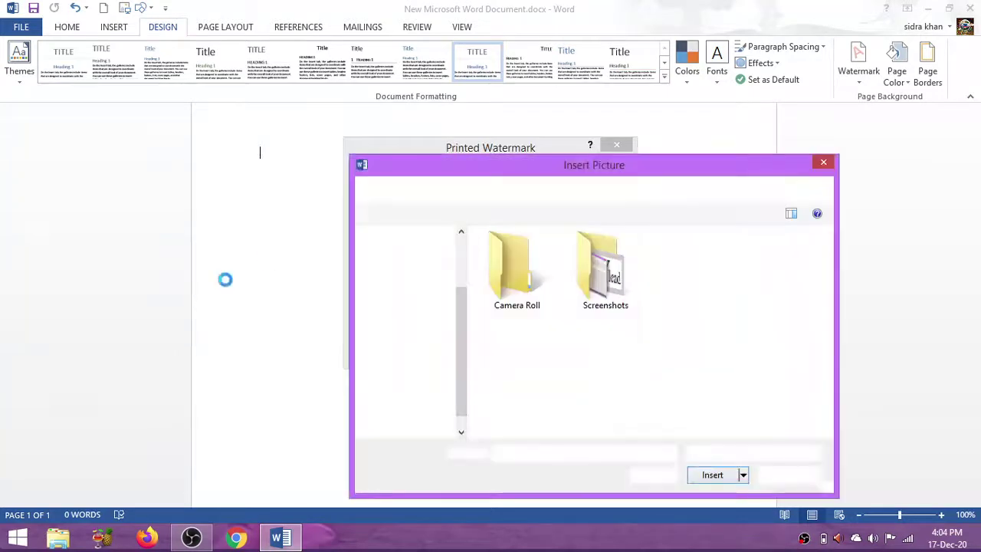
pyautogui.click(425, 295)
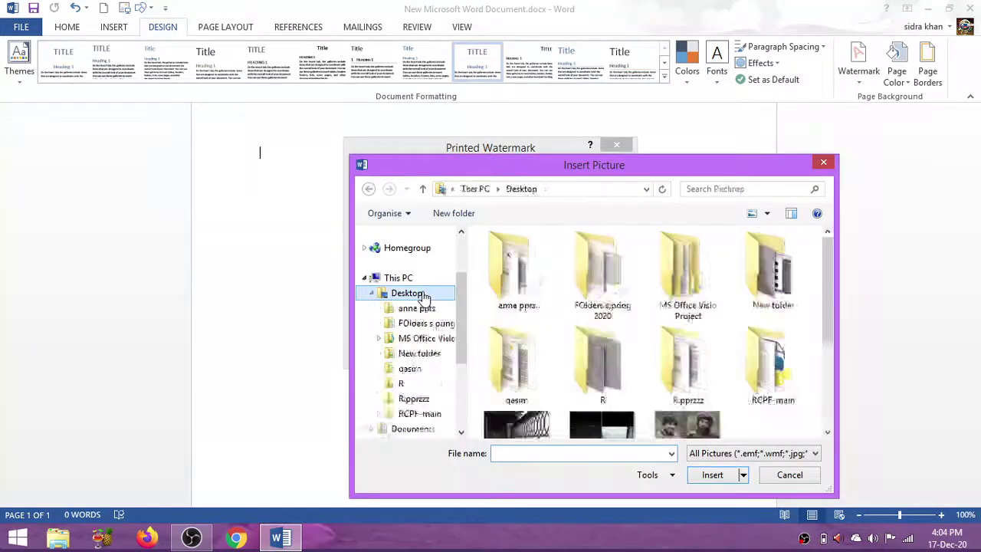
pyautogui.click(829, 418)
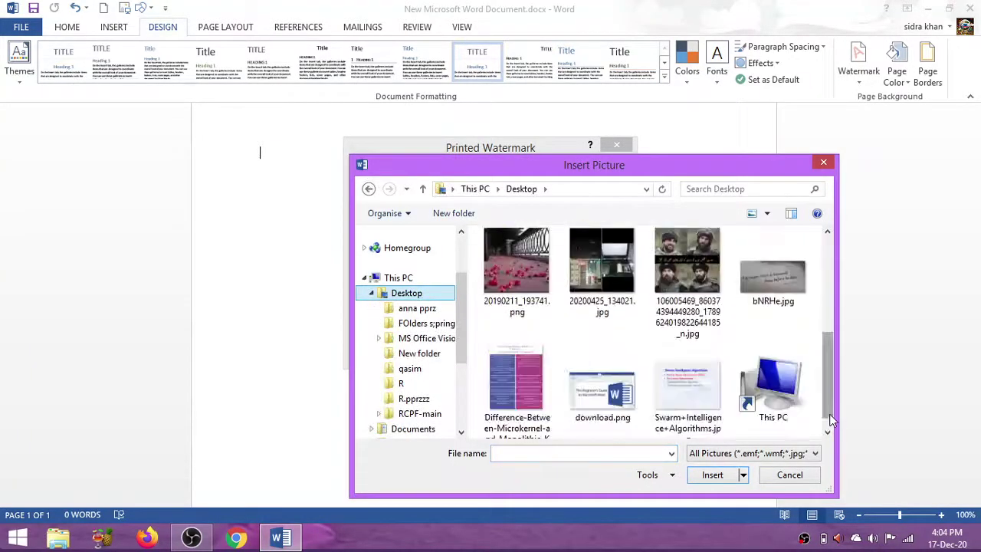
pyautogui.click(513, 252)
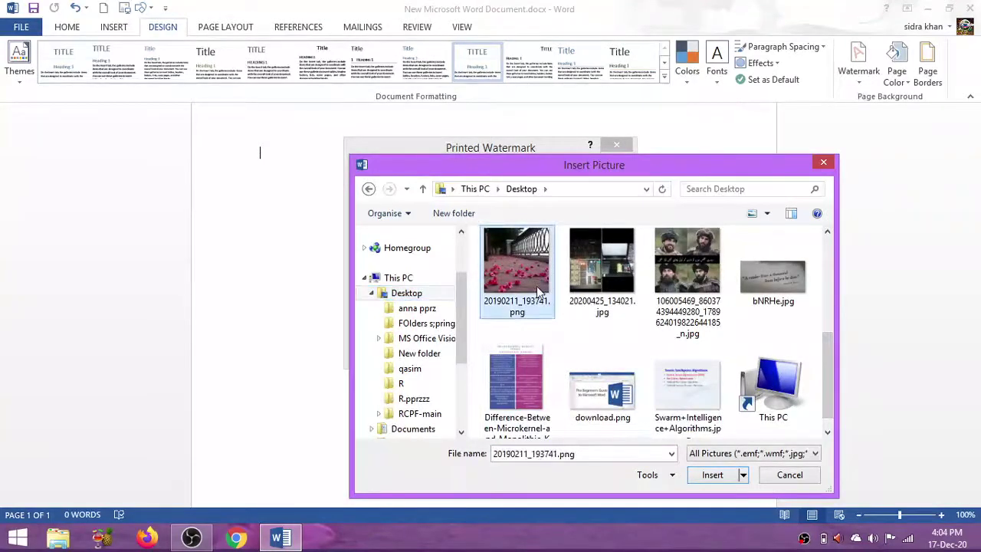
pyautogui.click(710, 474)
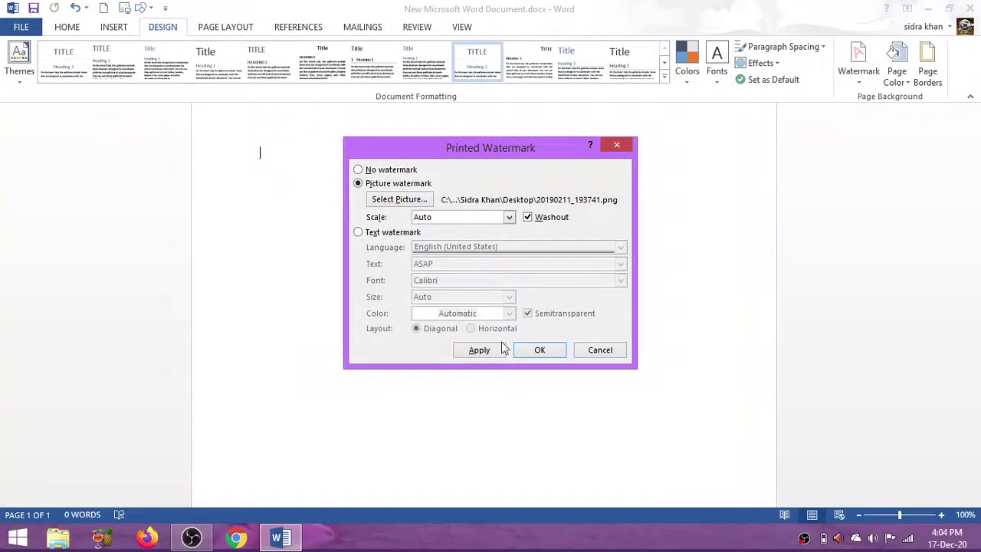
pyautogui.click(527, 351)
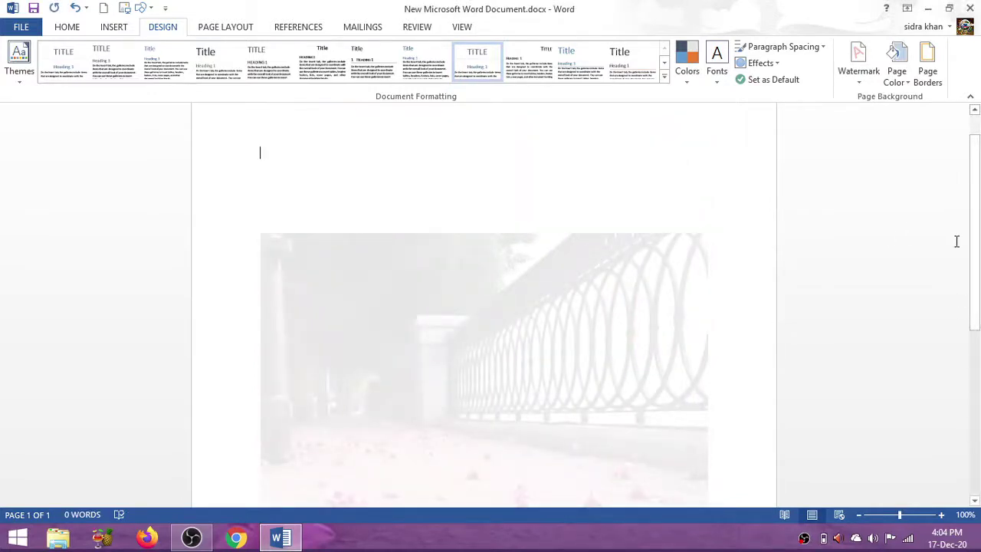
# Try the diagonal DO NOT COPY 1 watermark from the Watermark gallery
pyautogui.moveTo(974, 242)
pyautogui.mouseDown()
pyautogui.moveTo(977, 351)
pyautogui.moveTo(977, 203)
pyautogui.mouseUp()
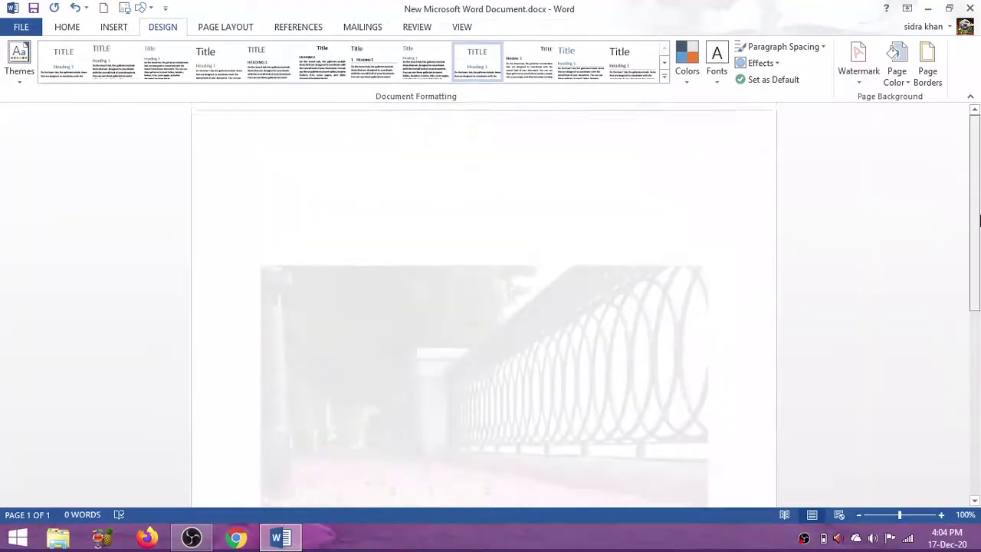
pyautogui.click(870, 82)
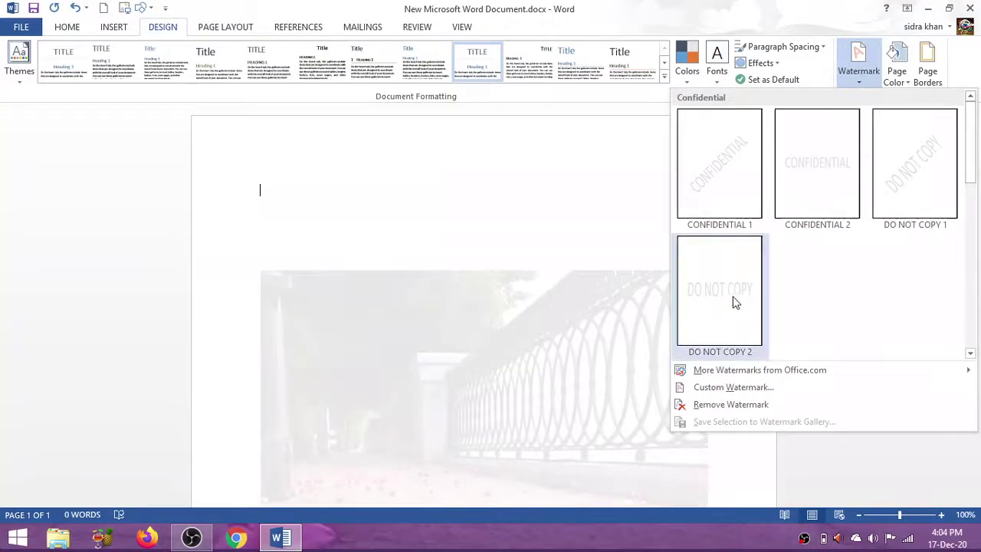
pyautogui.click(900, 204)
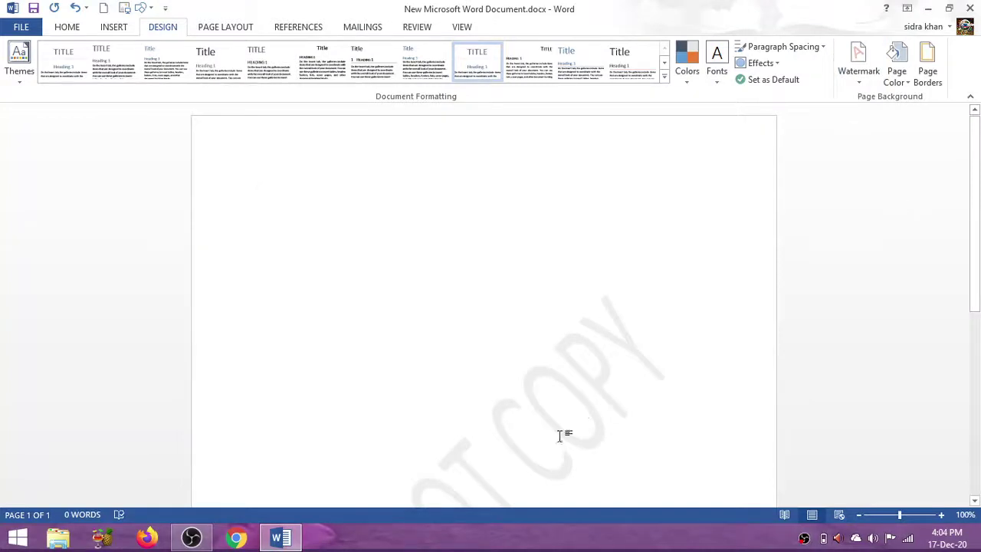
# Open and close the Custom Watermark dialog unchanged, then reopen the Watermark gallery
pyautogui.click(859, 83)
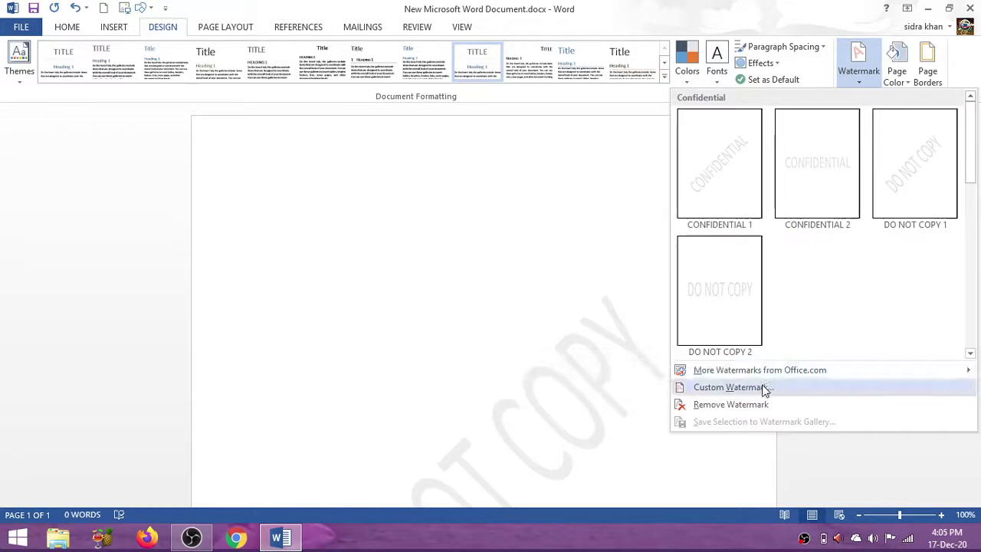
pyautogui.click(703, 387)
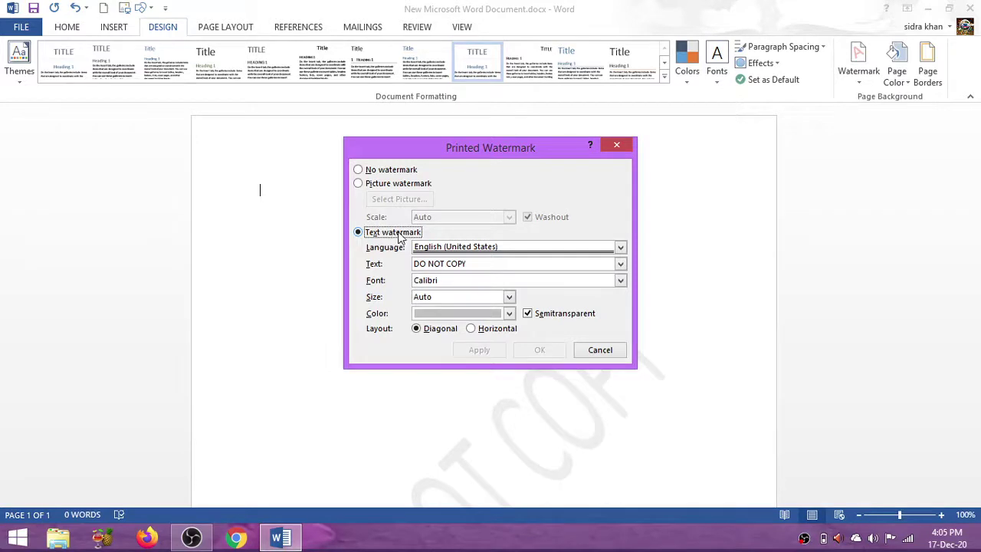
pyautogui.click(619, 145)
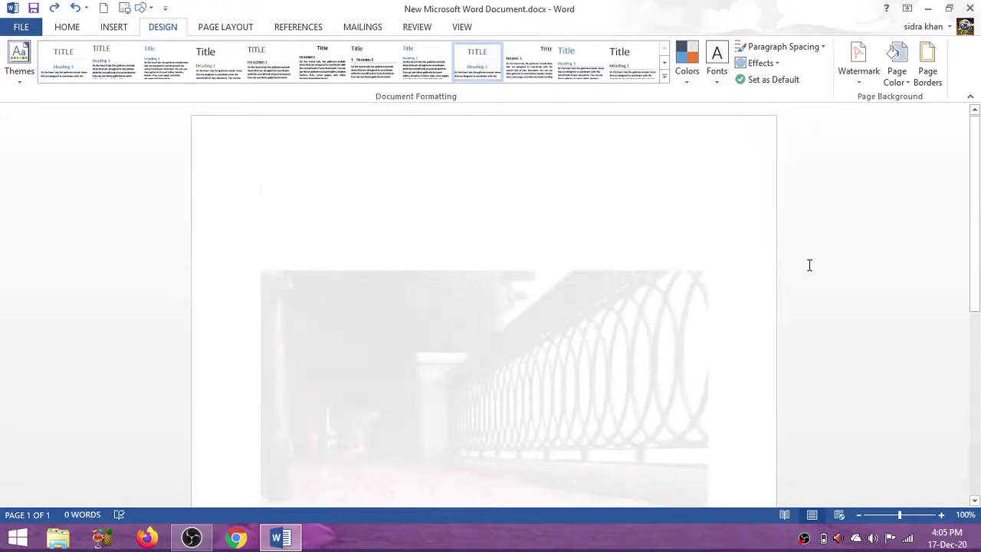
pyautogui.click(859, 75)
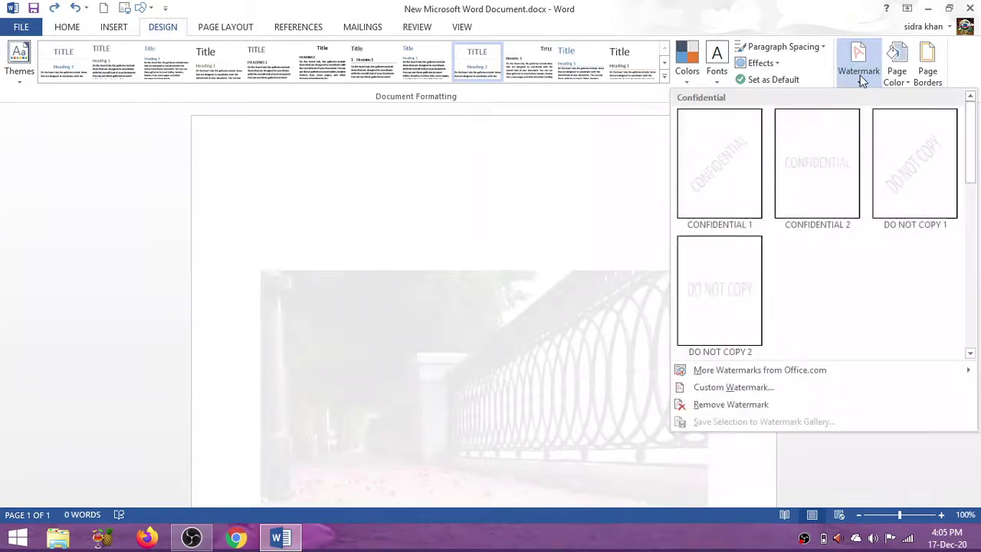
# Replace the ASAP text with a diagonal 'You Tube' text watermark and apply it
pyautogui.click(730, 387)
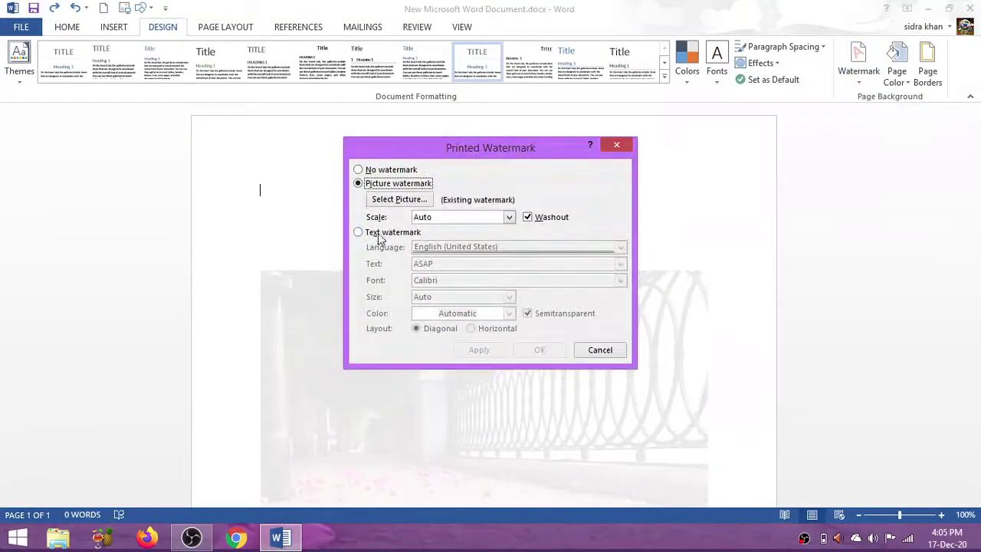
pyautogui.click(365, 232)
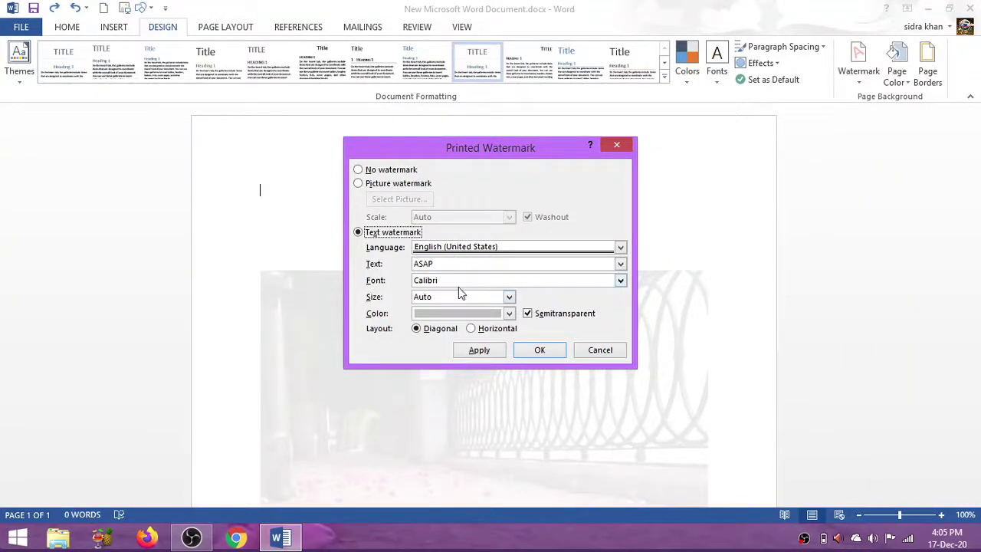
pyautogui.moveTo(452, 261); pyautogui.dragTo(419, 261)
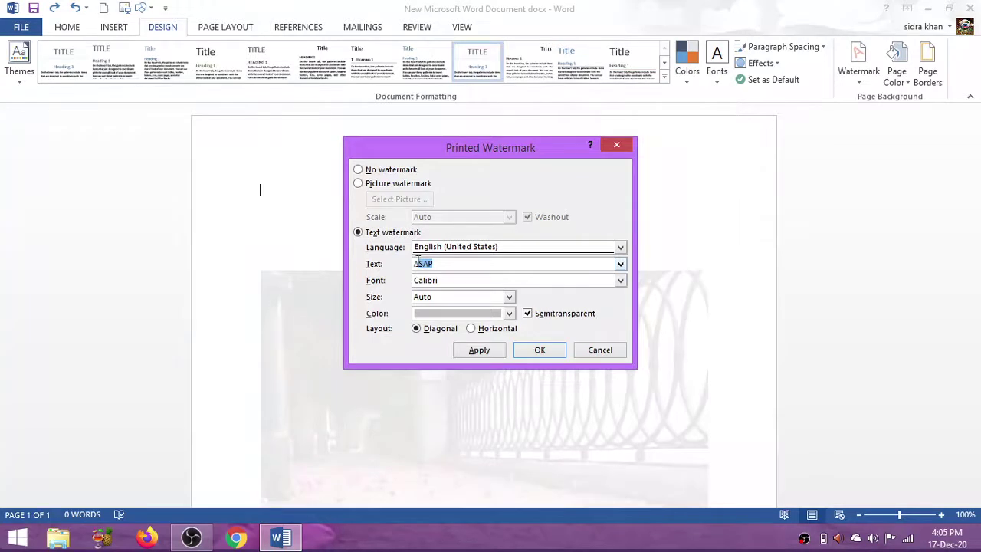
pyautogui.press('BackSpace')
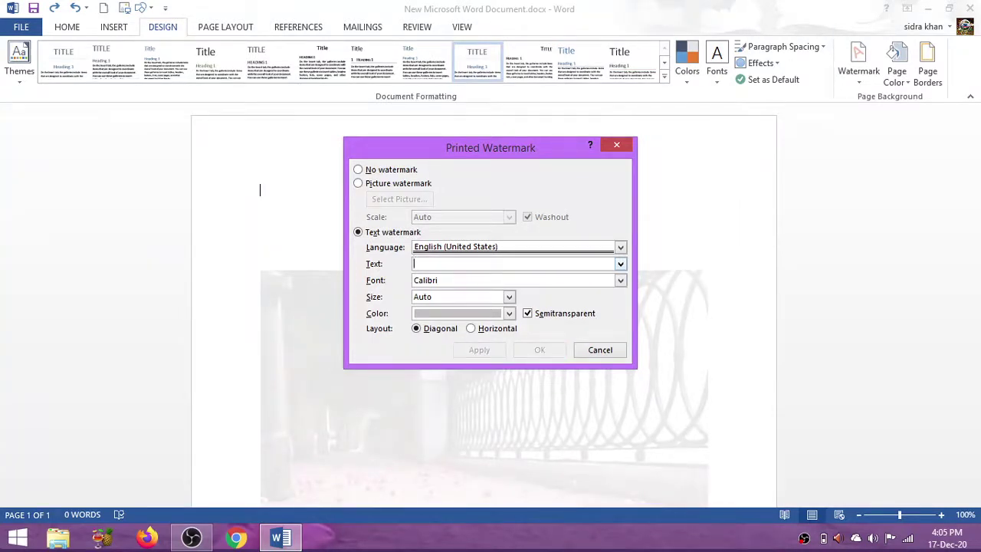
pyautogui.write('You Tube')
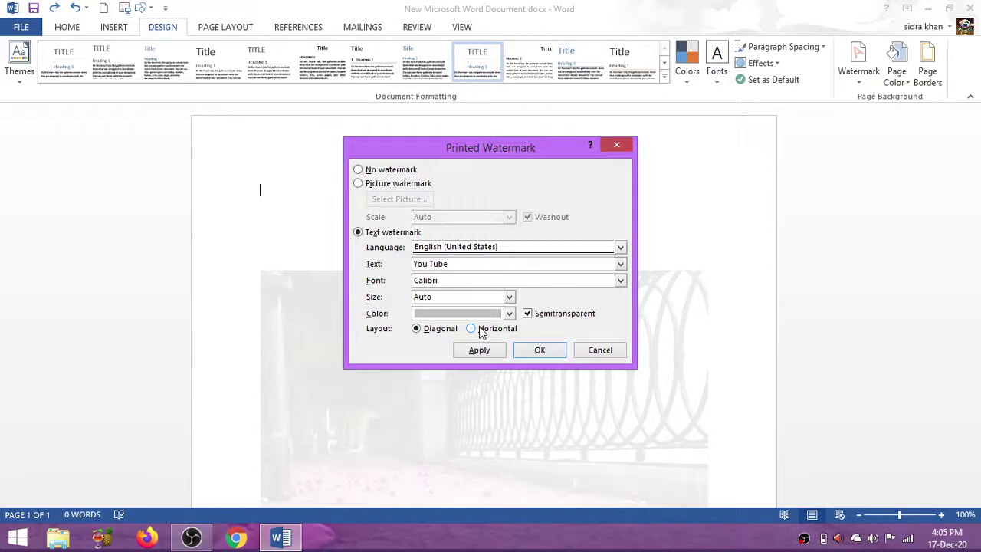
pyautogui.click(471, 330)
pyautogui.click(414, 332)
pyautogui.click(478, 350)
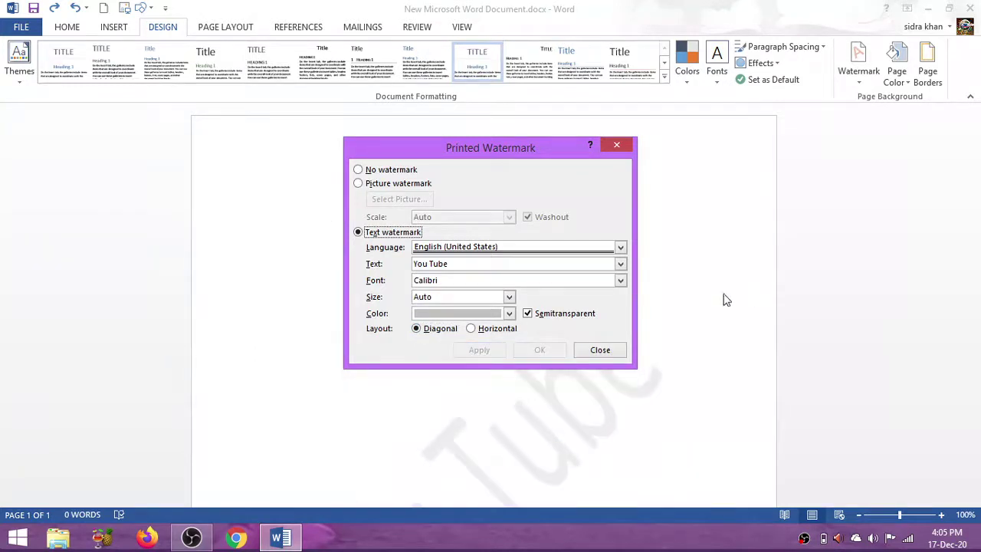
pyautogui.click(605, 350)
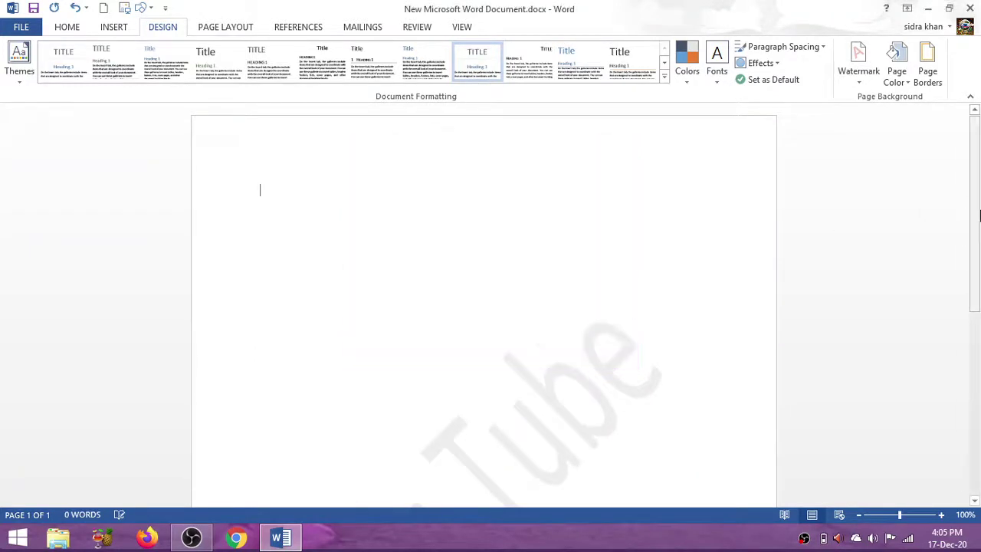
# Zoom out to 57% to view the whole watermarked page
pyautogui.moveTo(979, 216)
pyautogui.mouseDown()
pyautogui.moveTo(978, 297)
pyautogui.moveTo(978, 288)
pyautogui.mouseUp()
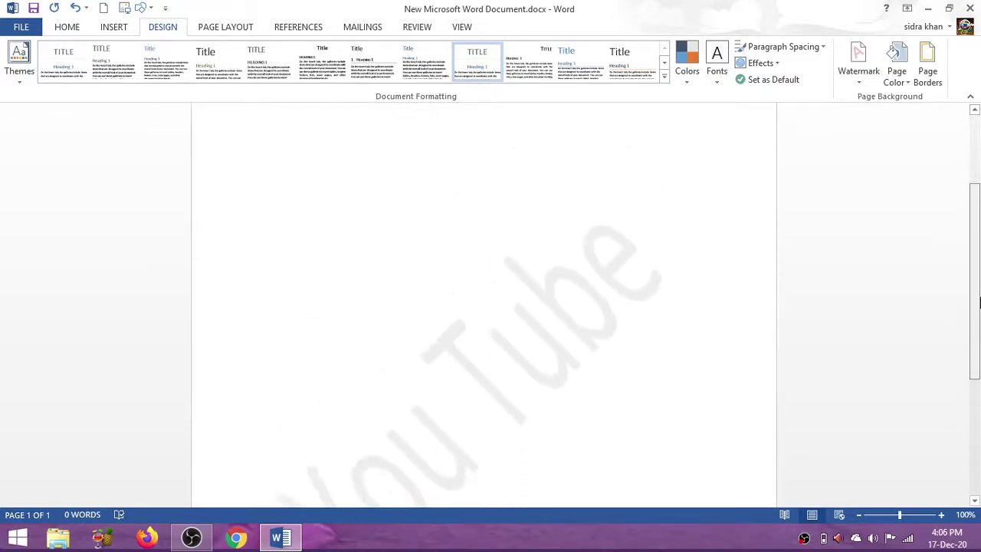
pyautogui.click(883, 514)
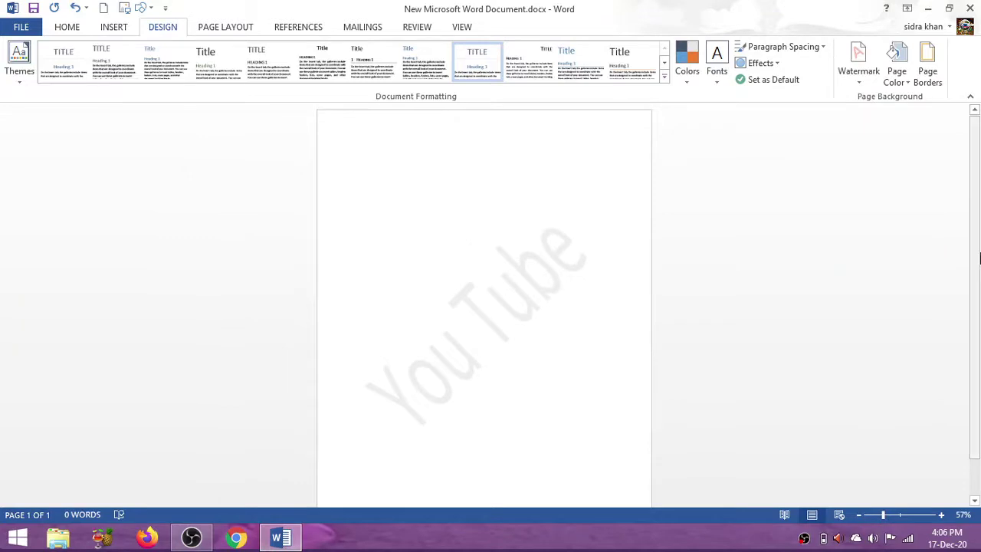
pyautogui.moveTo(978, 259); pyautogui.dragTo(978, 350)
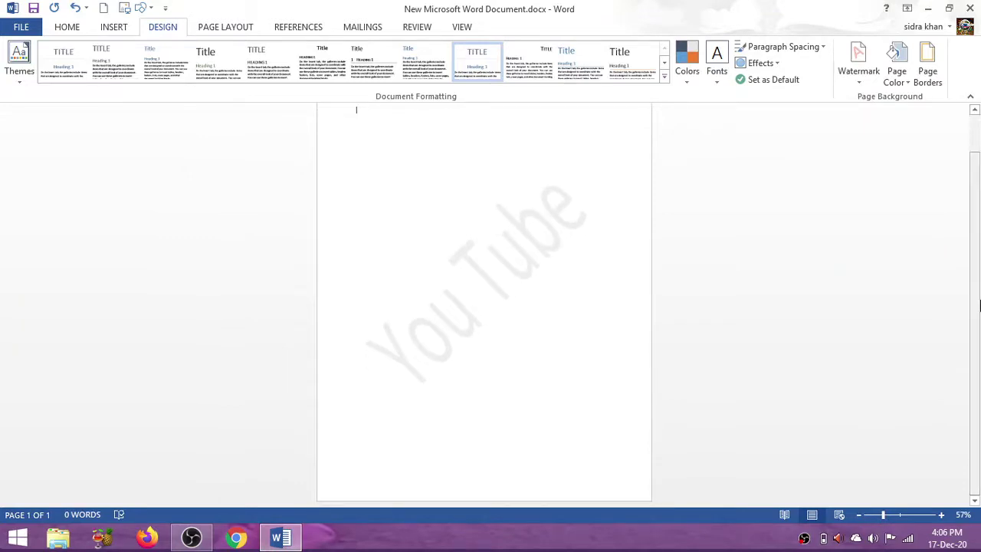
pyautogui.moveTo(978, 221); pyautogui.dragTo(978, 170)
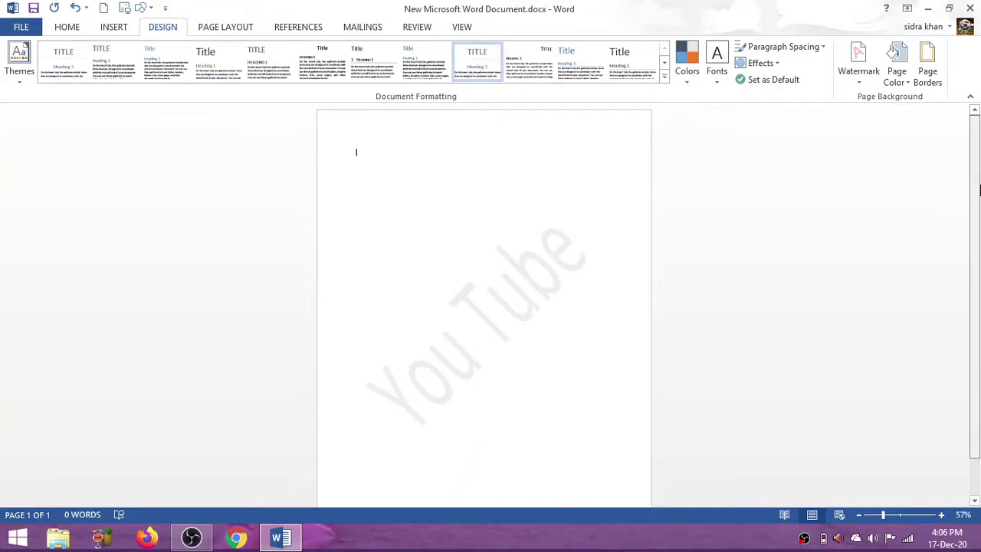
pyautogui.moveTo(979, 190); pyautogui.dragTo(978, 198)
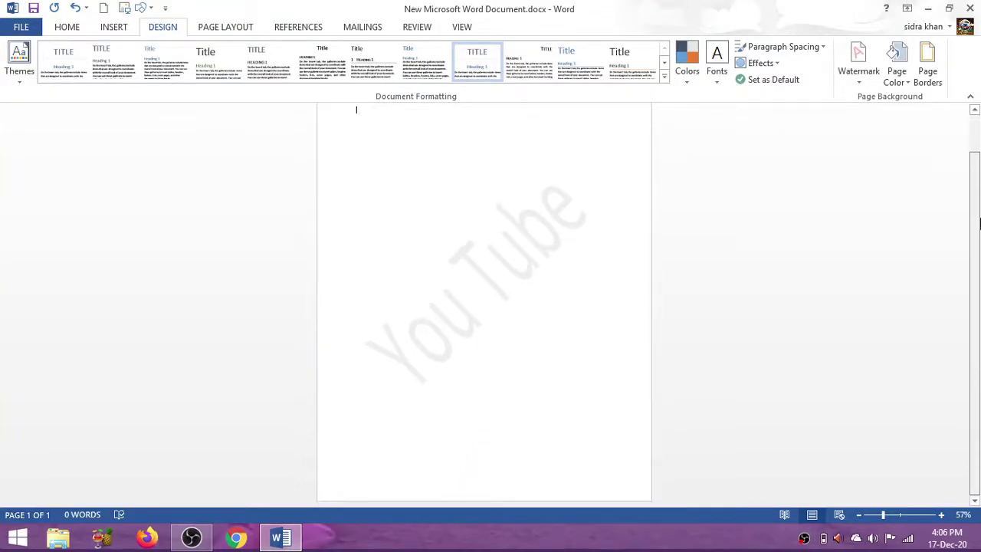
# Set the page colour to a gray theme colour
pyautogui.click(894, 80)
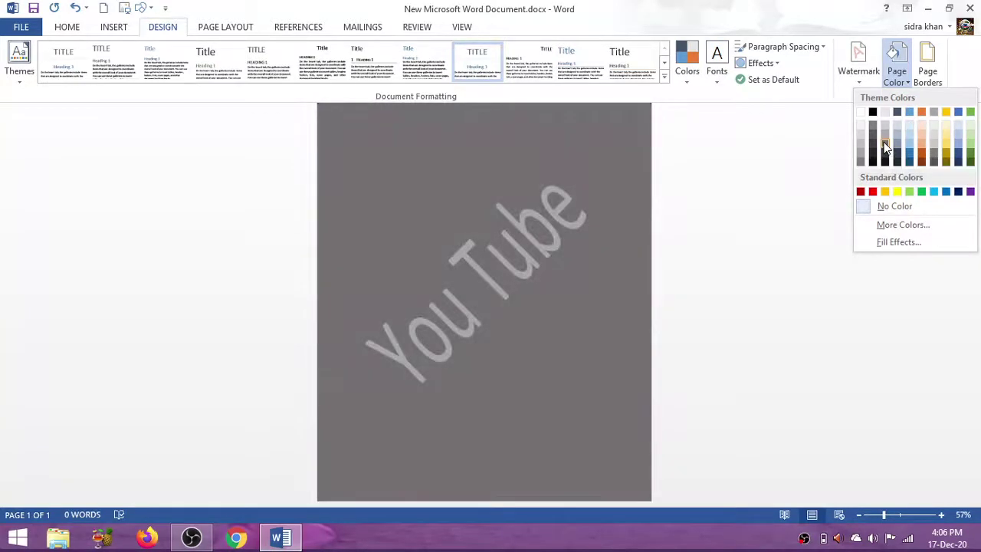
pyautogui.click(884, 143)
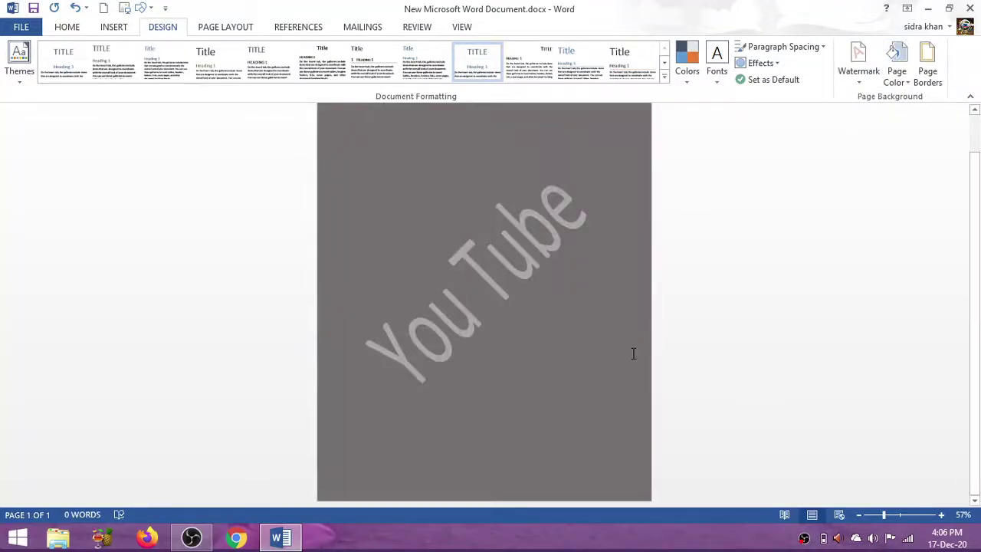
# Add a ½ pt black Box border applied to the empty top paragraph
pyautogui.click(940, 85)
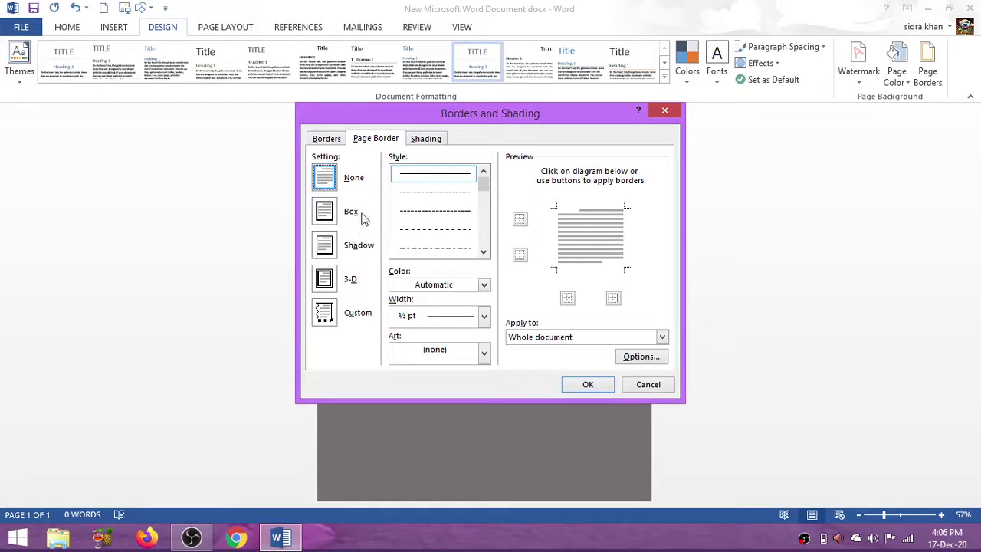
pyautogui.click(431, 140)
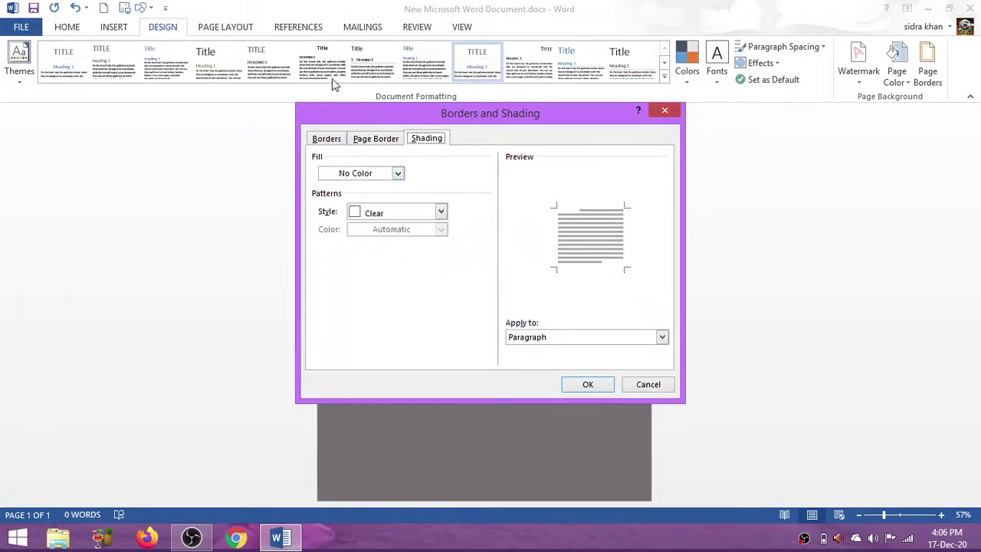
pyautogui.click(325, 137)
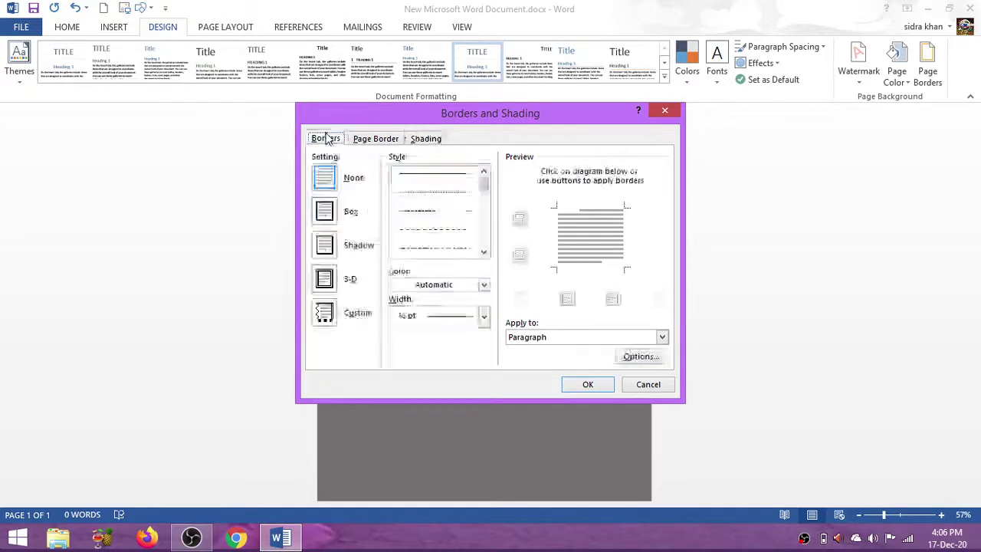
pyautogui.click(365, 143)
pyautogui.click(331, 144)
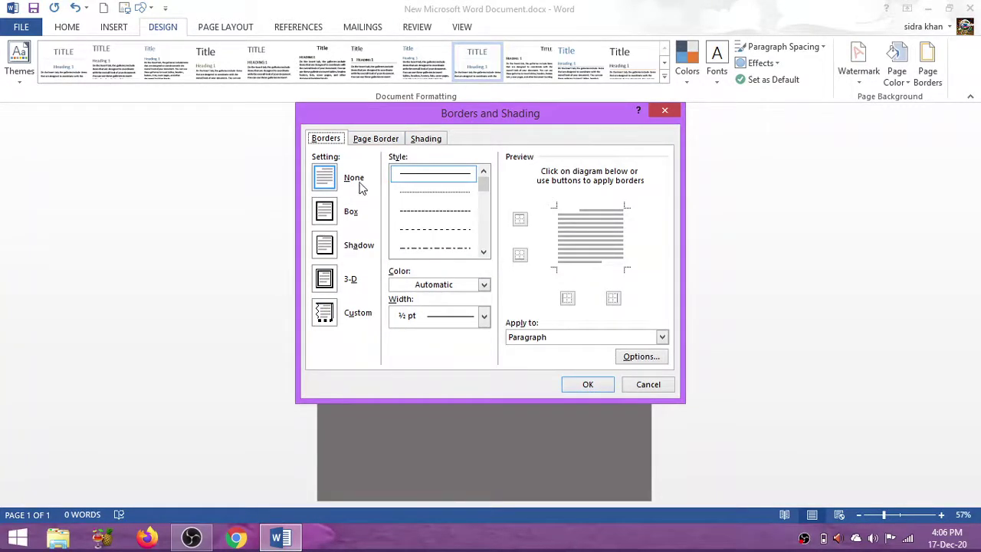
pyautogui.click(357, 222)
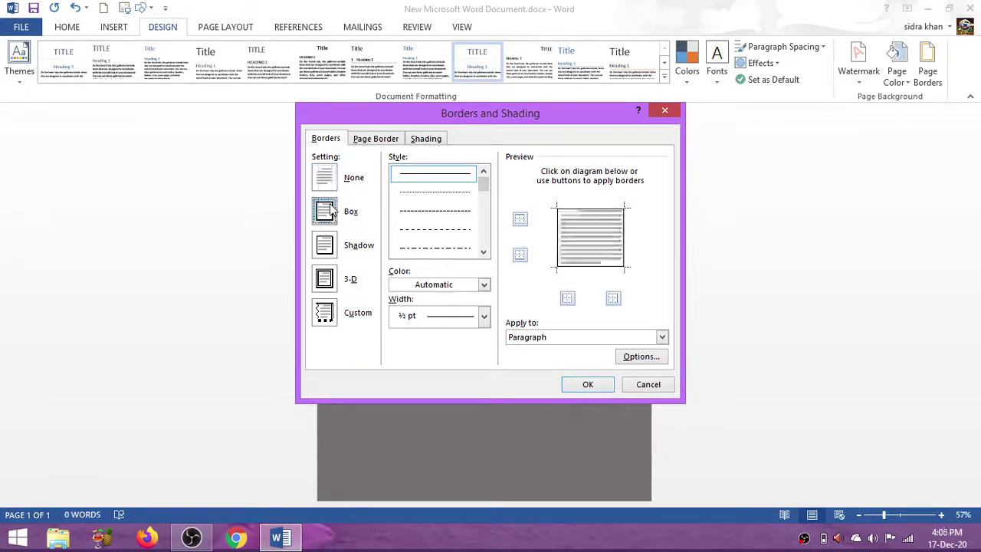
pyautogui.click(587, 387)
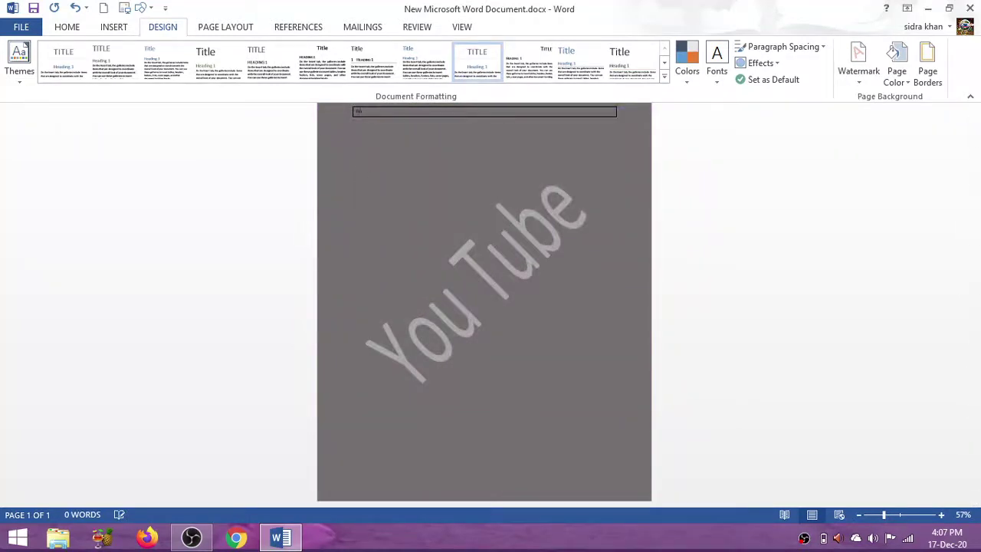
# Type the stray words 'ab' and 'ghnm' inside the bordered box, adjusting its blank lines
pyautogui.write('ab')
pyautogui.press('Return')
pyautogui.press('Return')
pyautogui.press('Return')
pyautogui.press('Return')
pyautogui.press('Return')
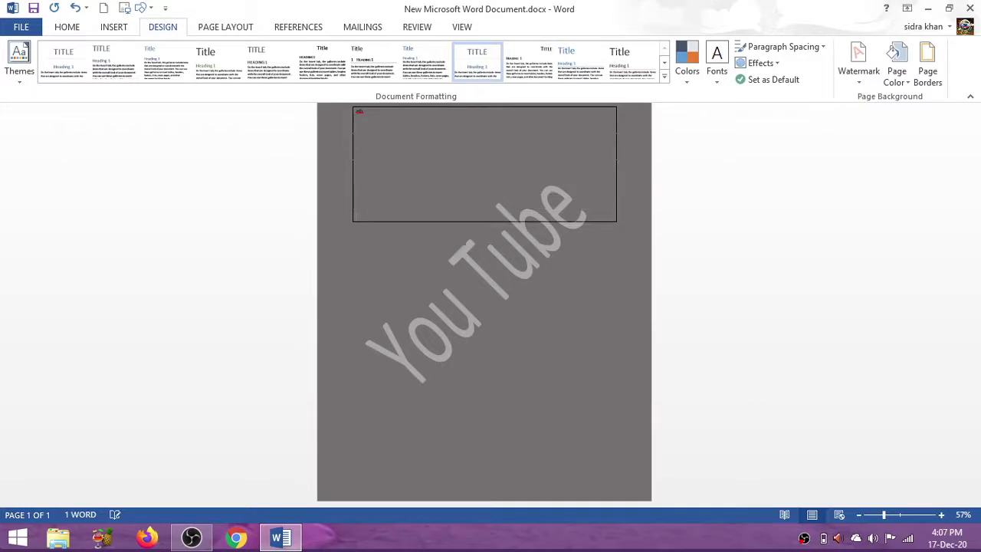
pyautogui.press('Return')
pyautogui.press('Return')
pyautogui.press('Return')
pyautogui.press('Return')
pyautogui.press('Return')
pyautogui.press('Return')
pyautogui.press('Return')
pyautogui.press('Return')
pyautogui.press('Return')
pyautogui.press('Return')
pyautogui.press('Return')
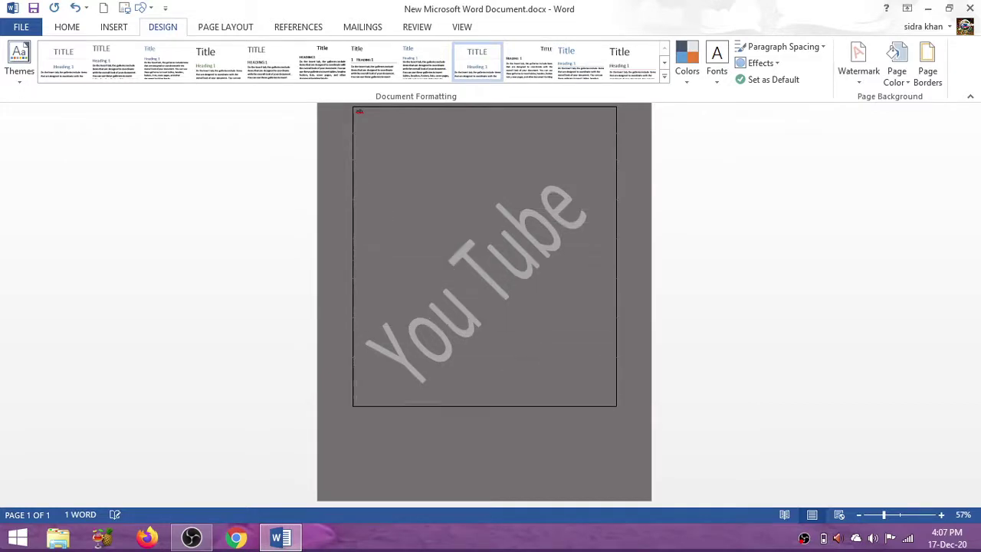
pyautogui.press('Return')
pyautogui.press('Return')
pyautogui.press('Return')
pyautogui.press('Return')
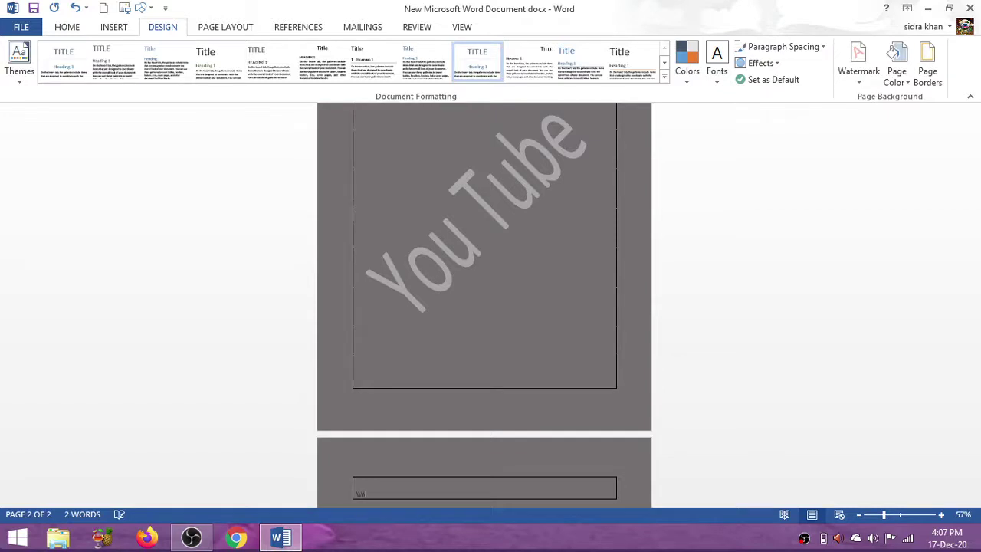
pyautogui.press('BackSpace')
pyautogui.press('BackSpace')
pyautogui.press('BackSpace')
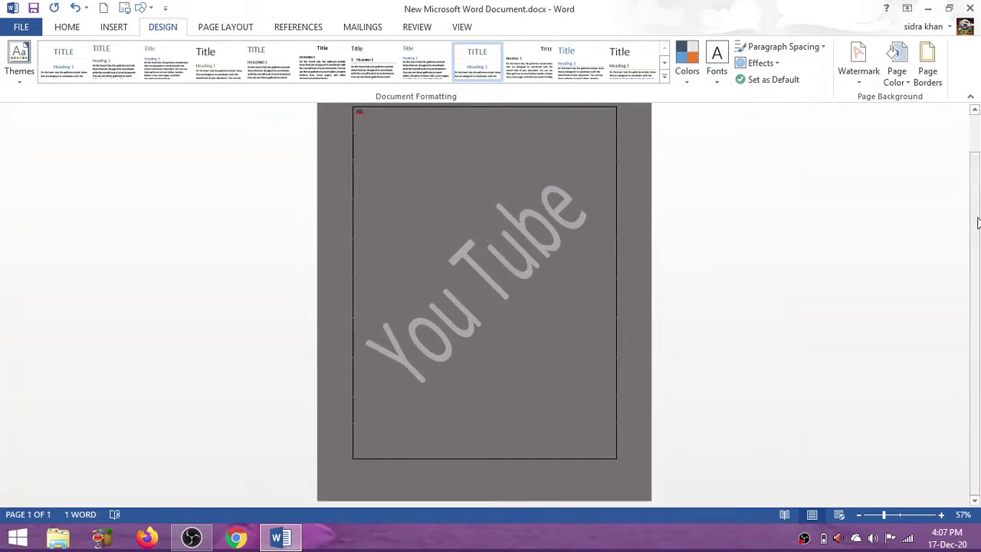
pyautogui.scroll(1, 977, 218)
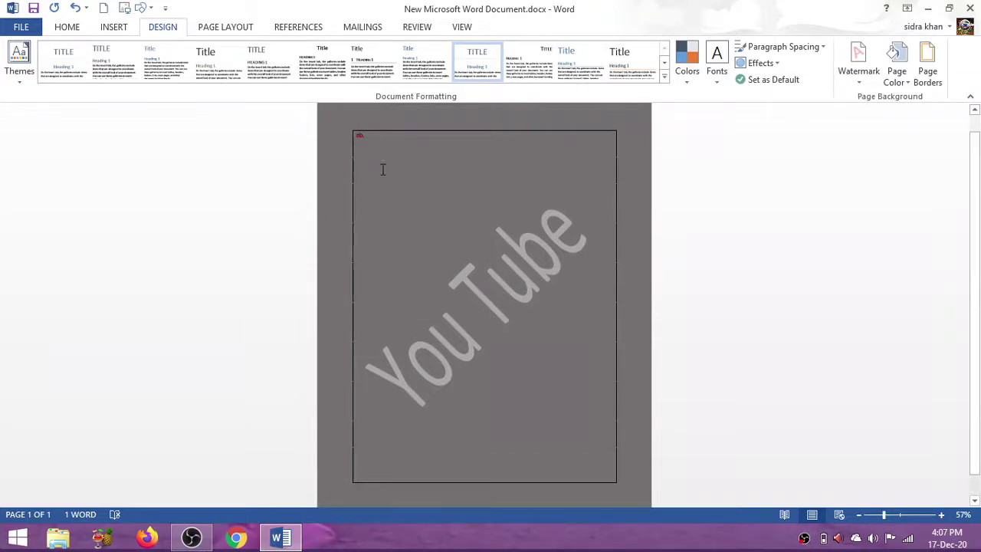
pyautogui.press('Right')
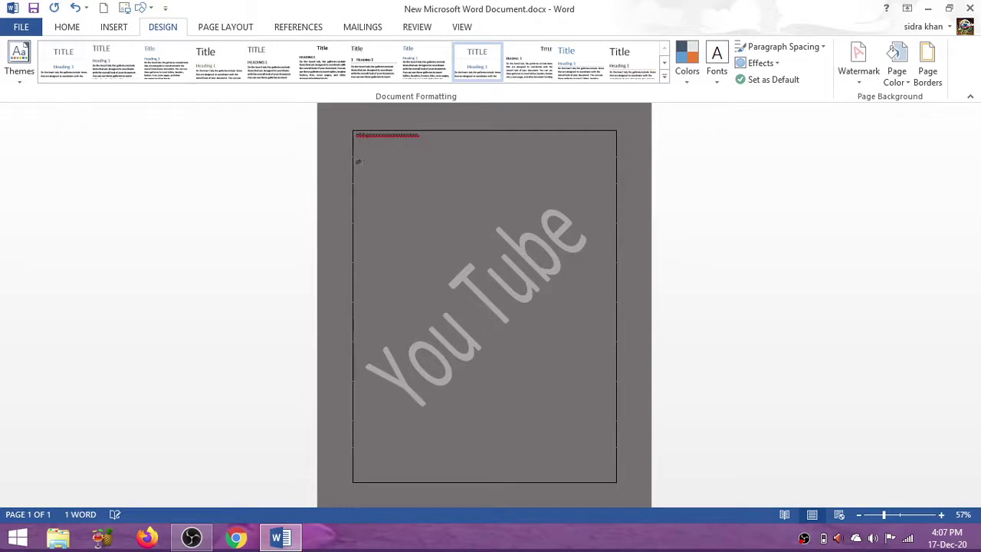
pyautogui.write('ghnm')
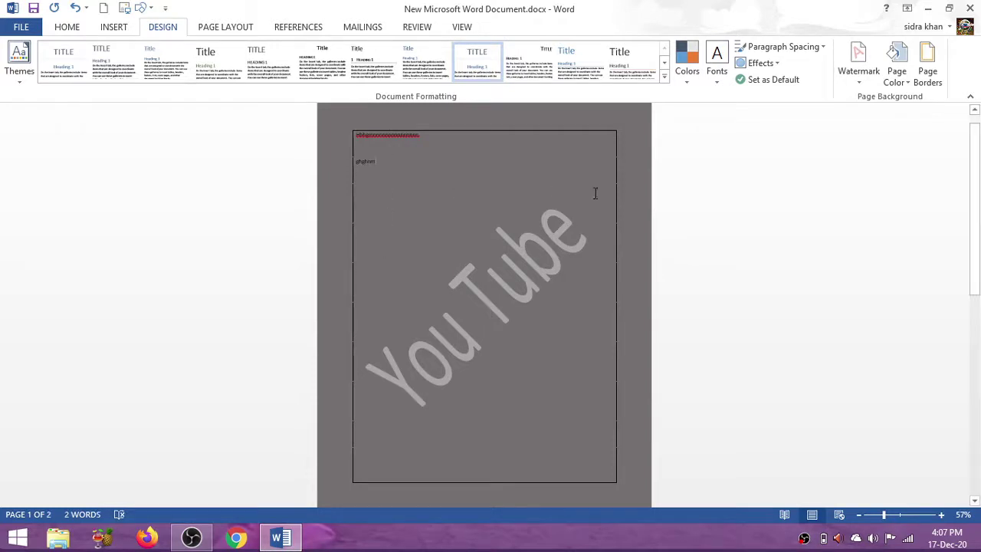
# Review the Page Borders settings and close them unchanged, then go to the Insert commands
pyautogui.click(927, 71)
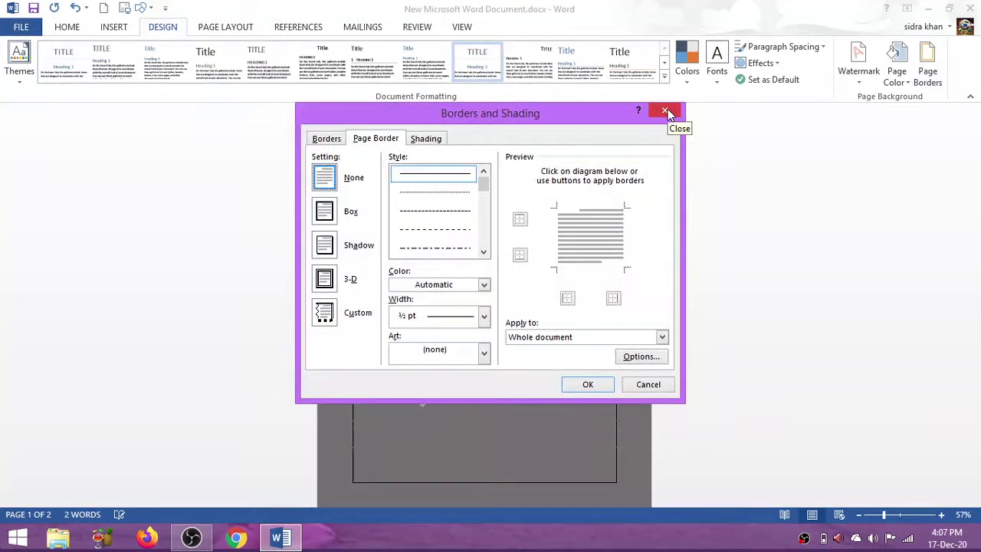
pyautogui.click(665, 112)
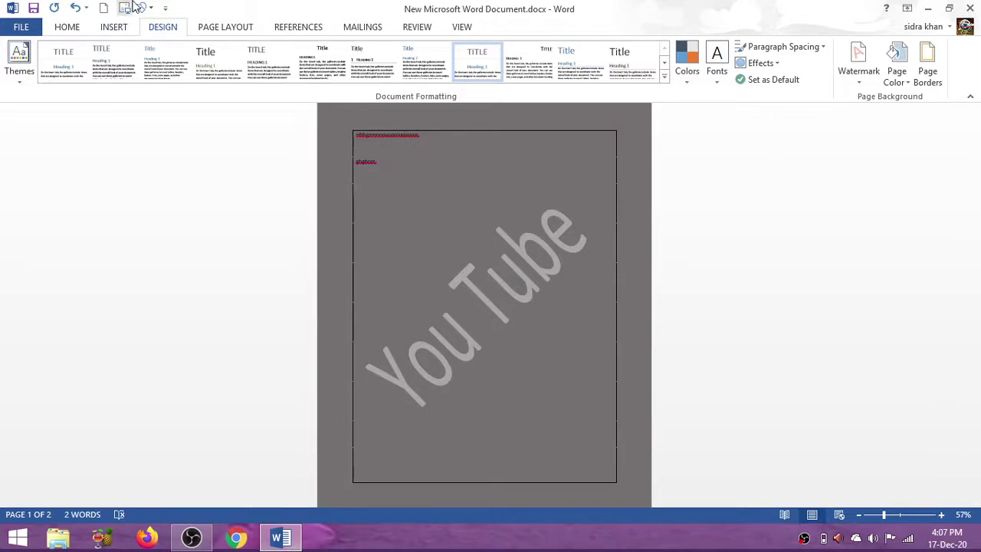
pyautogui.click(115, 27)
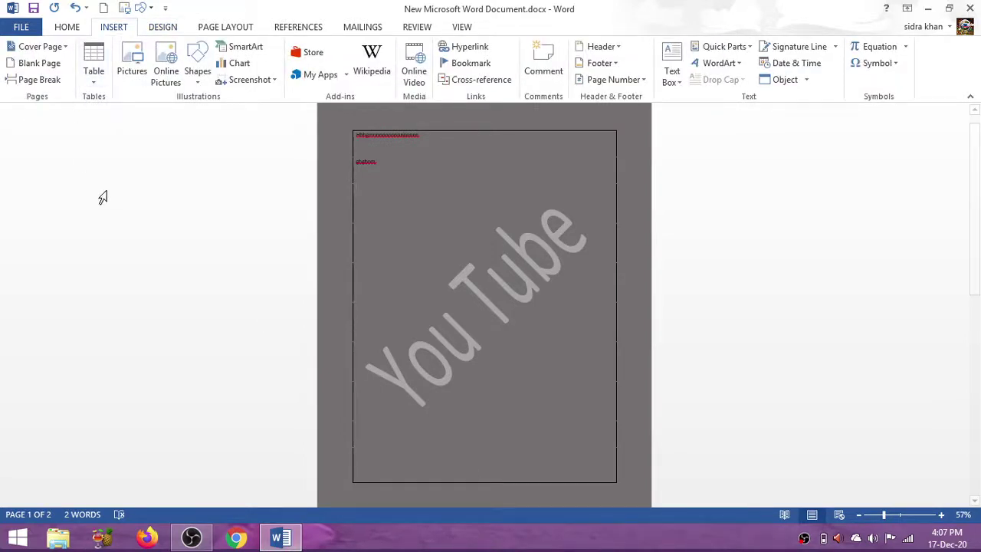
# Choose Integral from the Cover Page gallery to add the tree-lined road cover
pyautogui.click(50, 49)
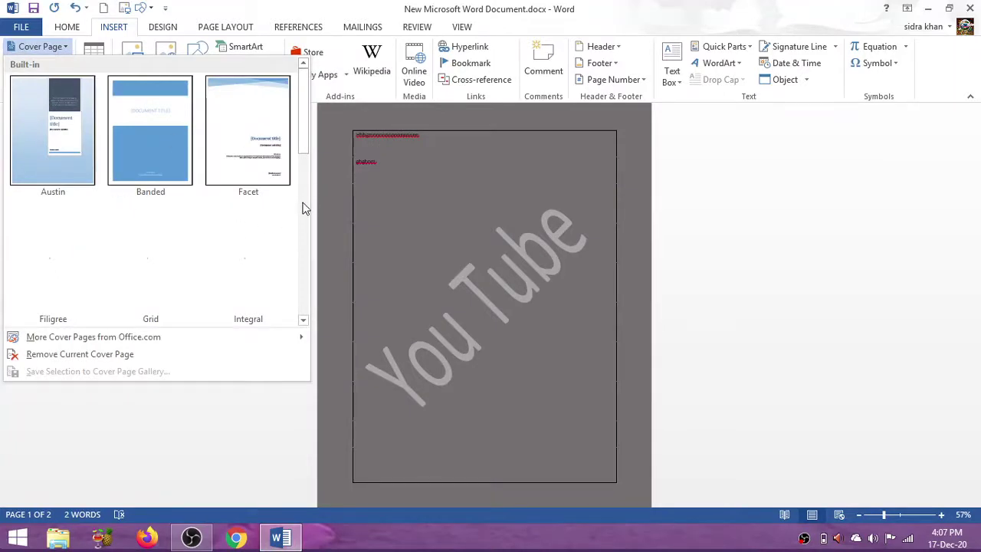
pyautogui.scroll(-2, 304, 211)
pyautogui.scroll(-2, 306, 212)
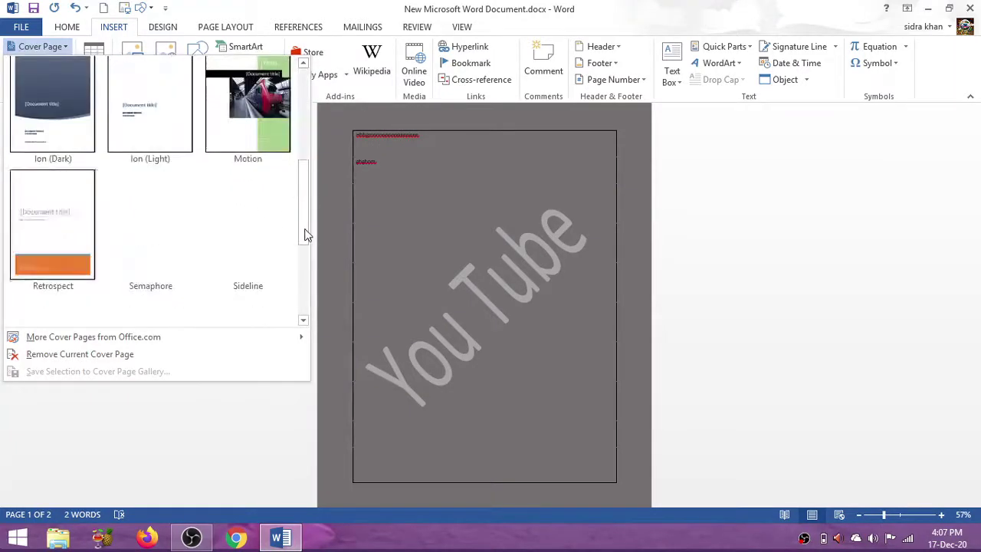
pyautogui.scroll(-2, 305, 268)
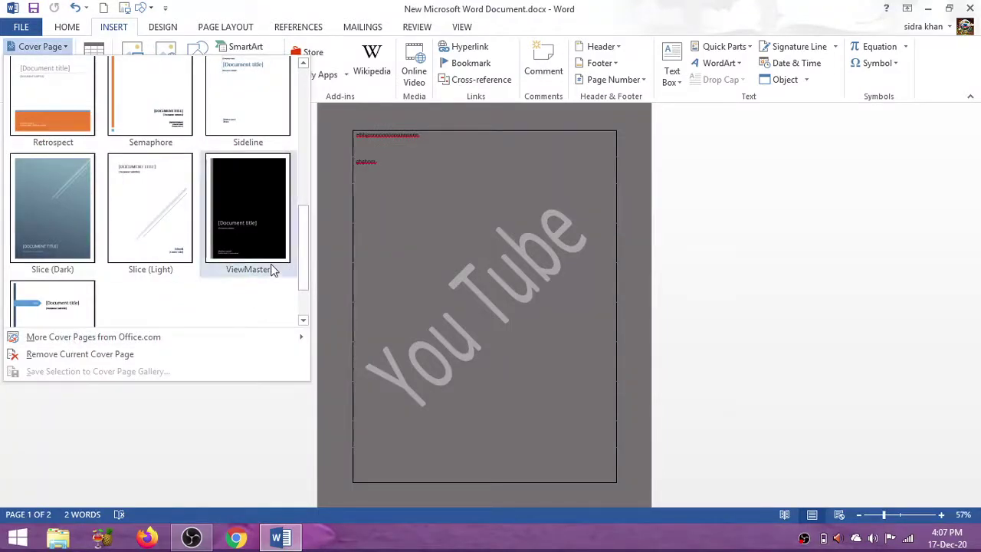
pyautogui.moveTo(141, 341)
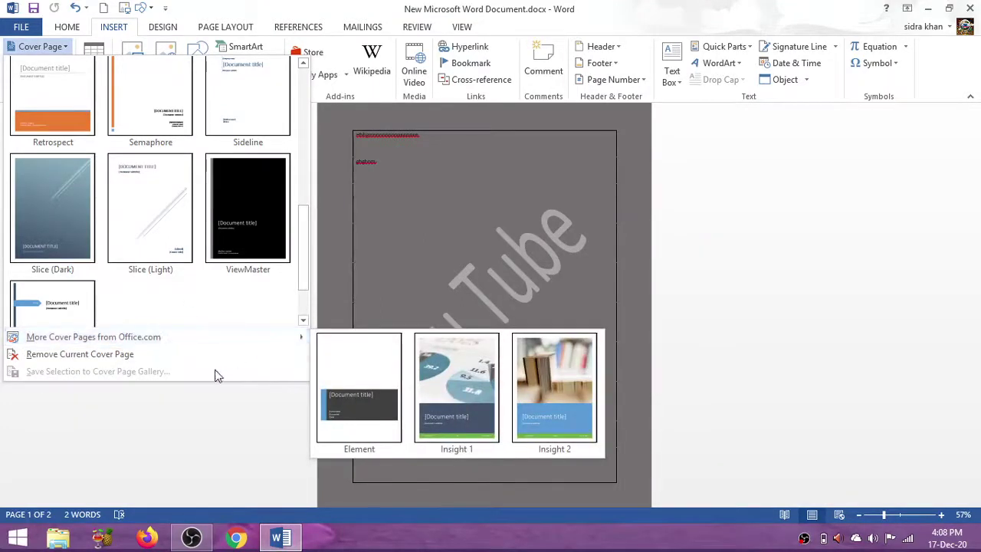
pyautogui.moveTo(307, 271); pyautogui.dragTo(306, 115)
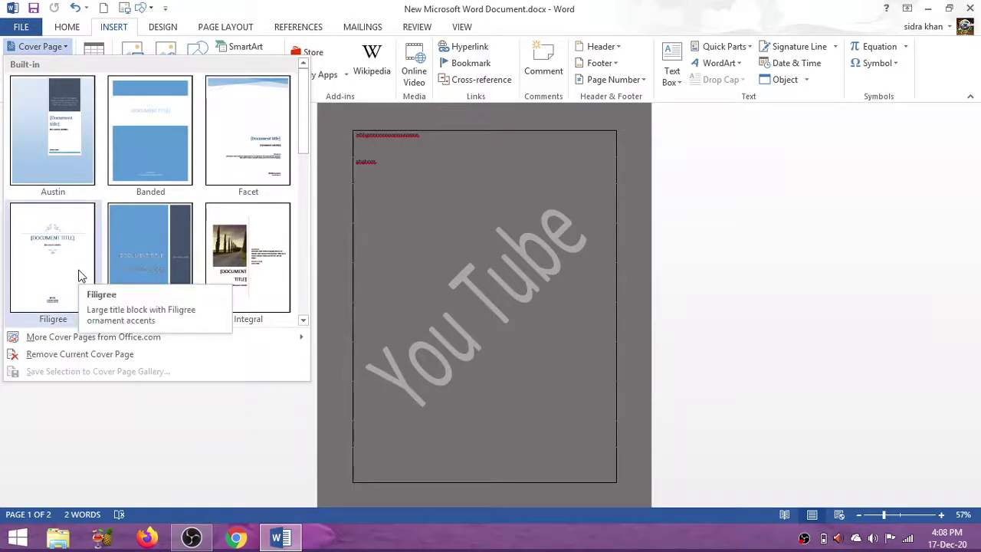
pyautogui.click(251, 260)
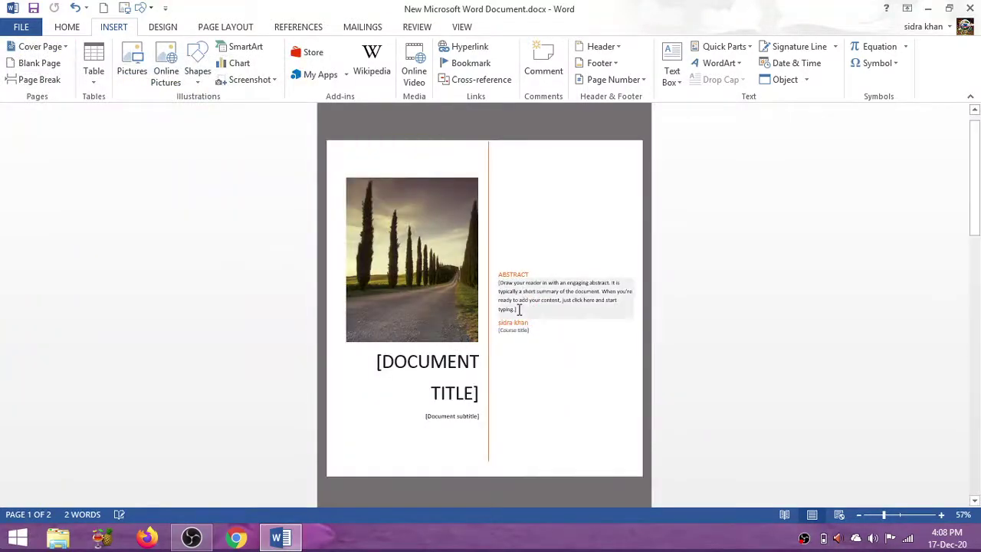
# Replace the [DOCUMENT TITLE] placeholder with 'MS WORD'
pyautogui.click(404, 365)
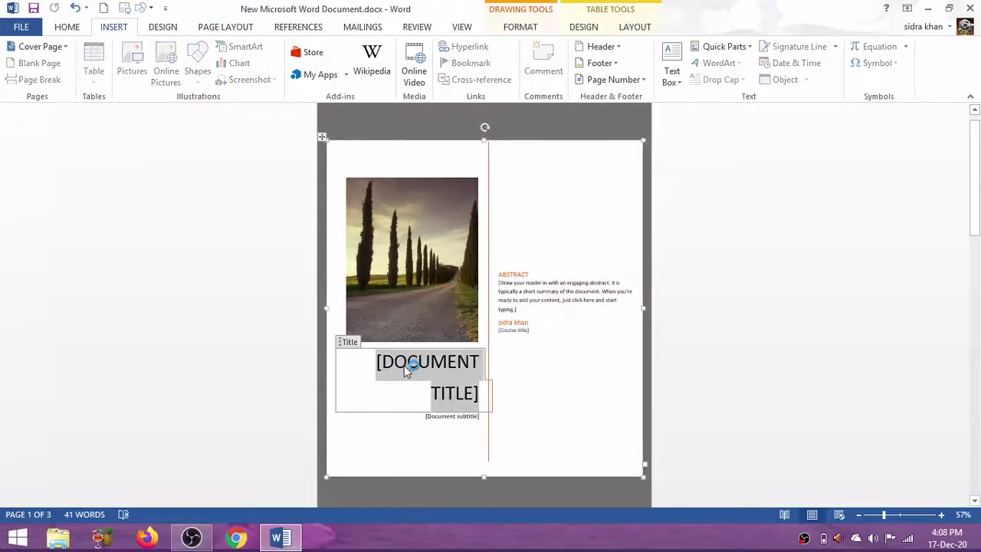
pyautogui.press('Delete')
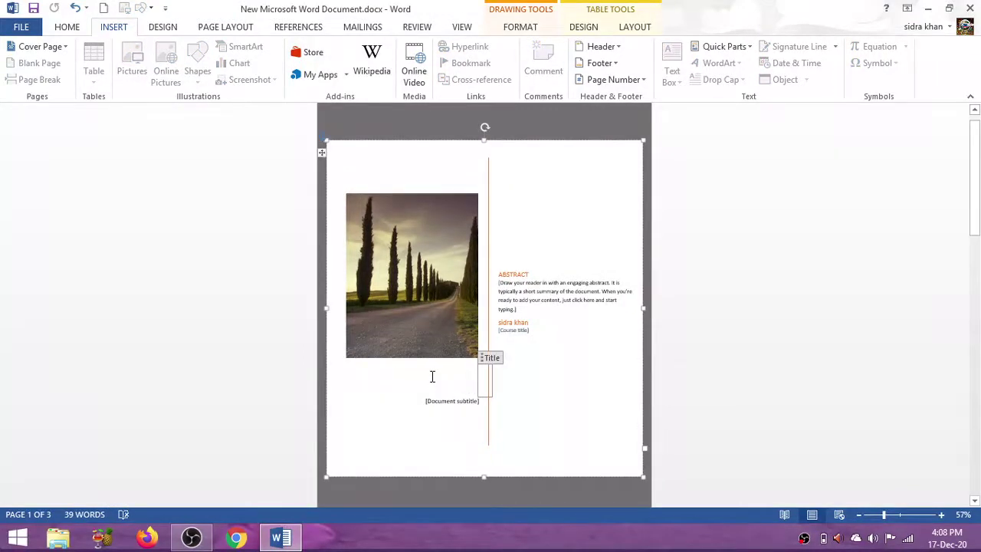
pyautogui.click(464, 401)
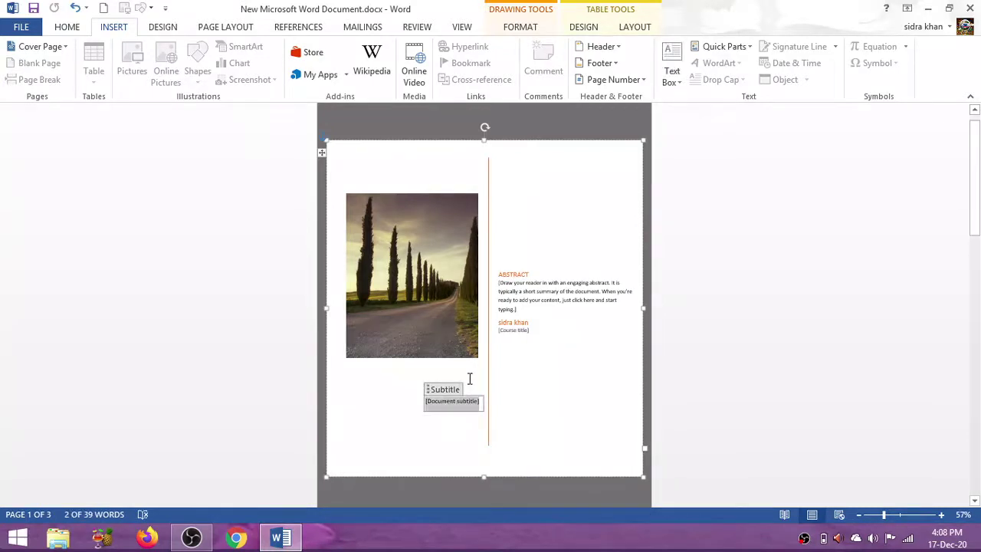
pyautogui.click(491, 383)
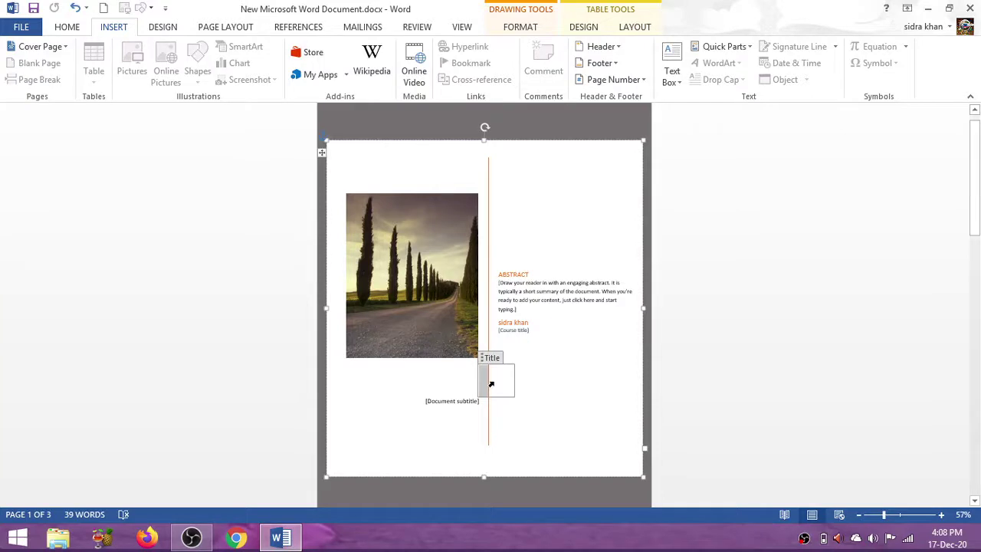
pyautogui.write('MS')
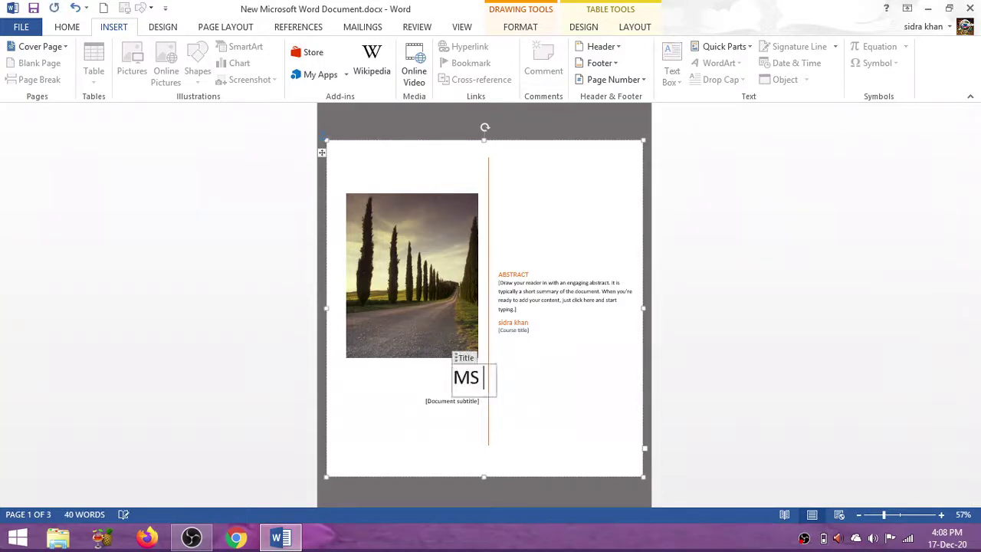
pyautogui.write(' WORD')
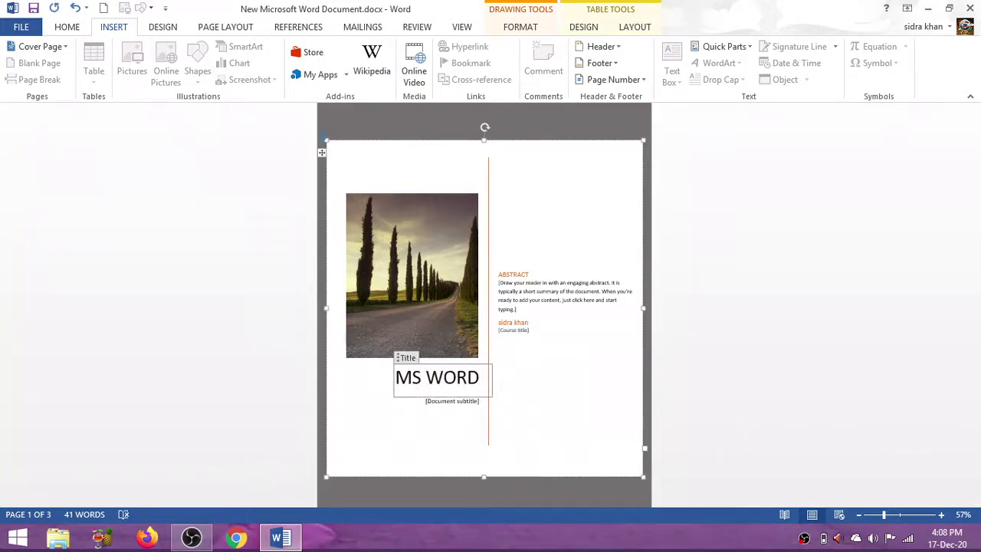
# Replace the subtitle placeholder with 'You Tube Tutorial'
pyautogui.click(467, 404)
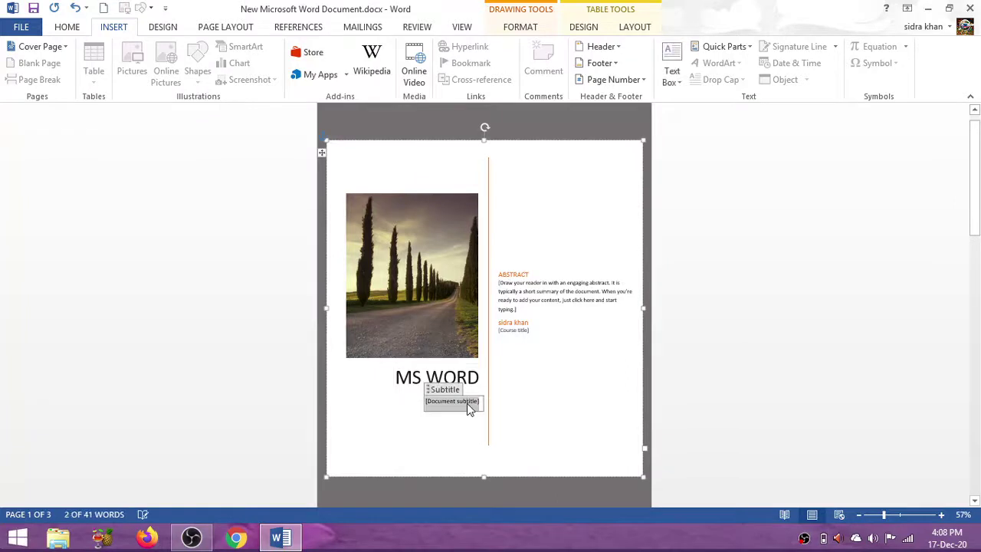
pyautogui.press('Delete')
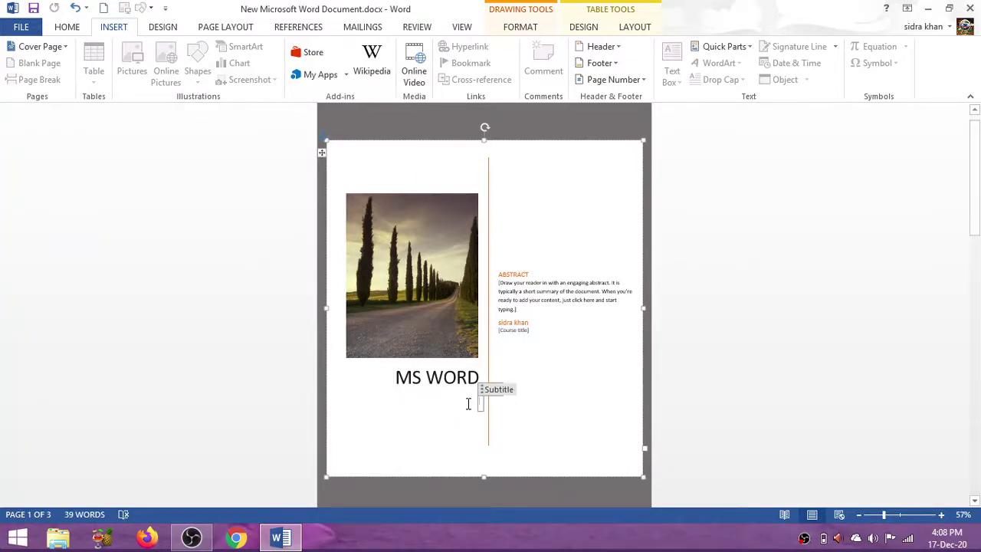
pyautogui.write('You Tu')
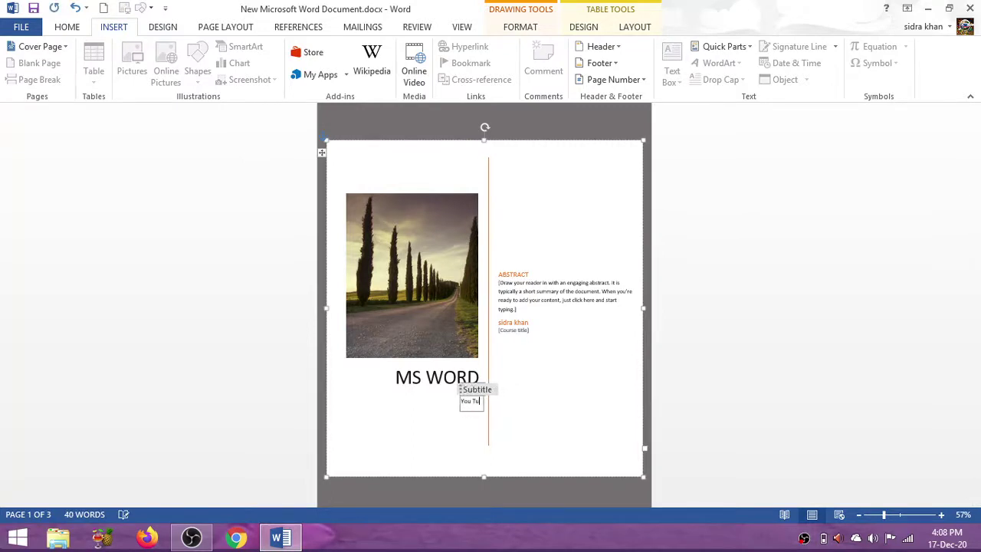
pyautogui.write('be Tut')
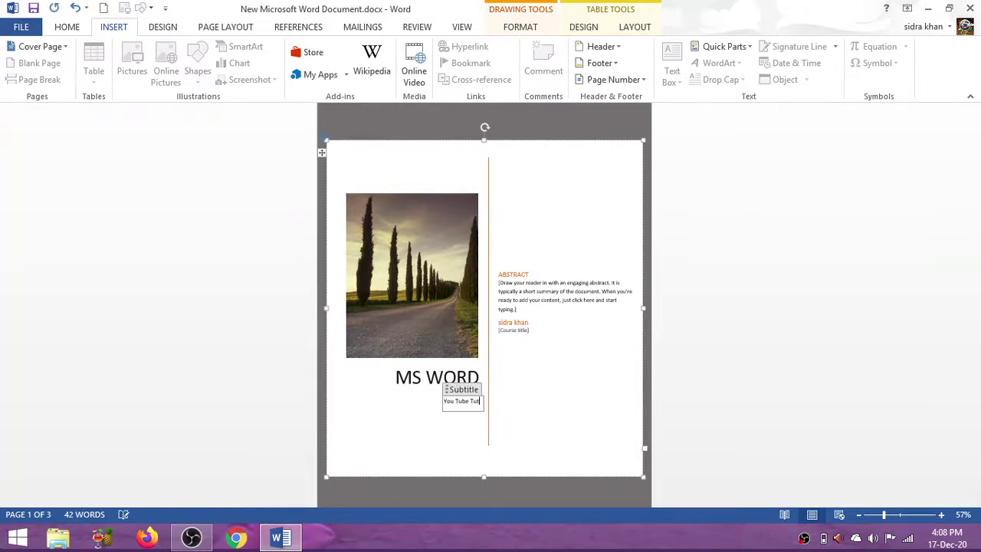
pyautogui.write('orial')
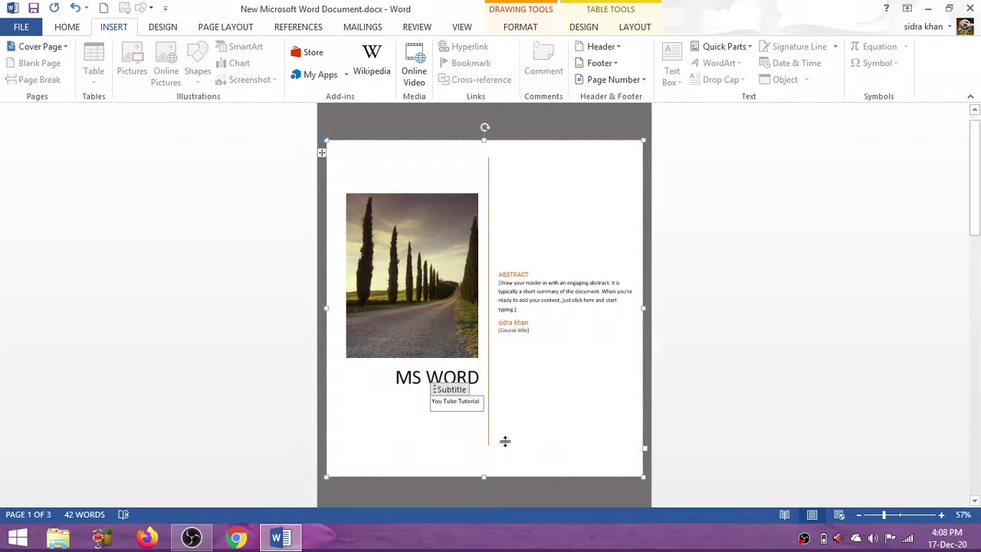
# Delete the abstract placeholder paragraph beneath the ABSTRACT heading on the cover page
pyautogui.click(534, 396)
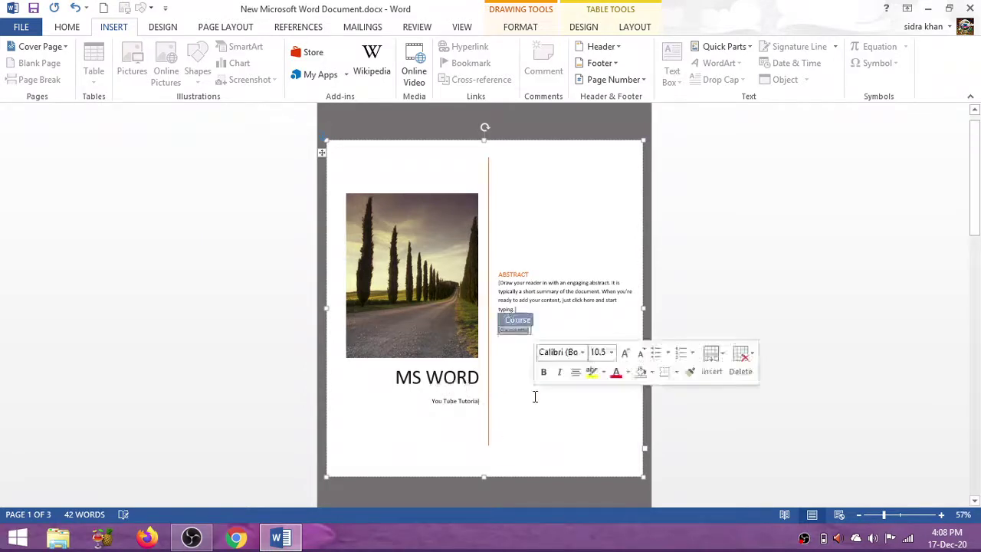
pyautogui.click(532, 294)
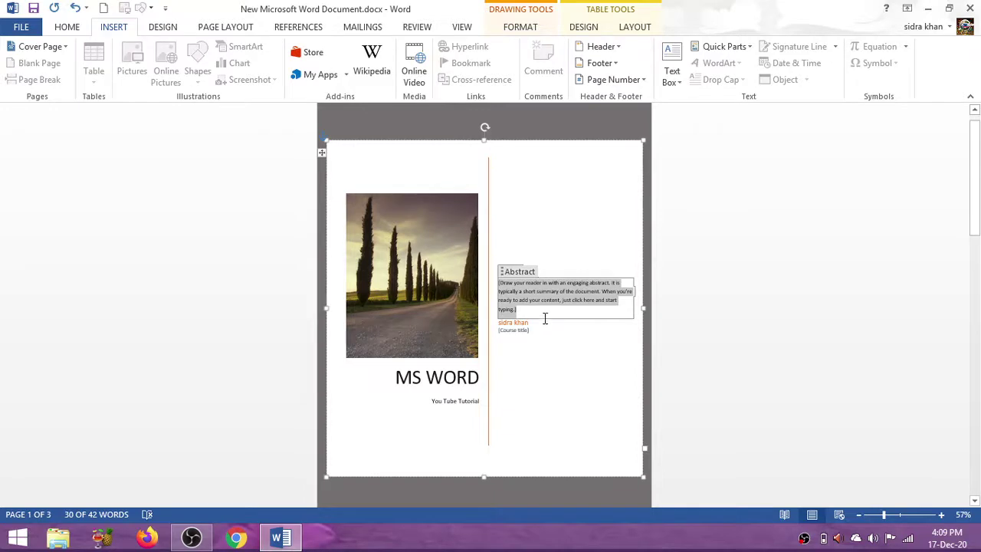
pyautogui.press('Delete')
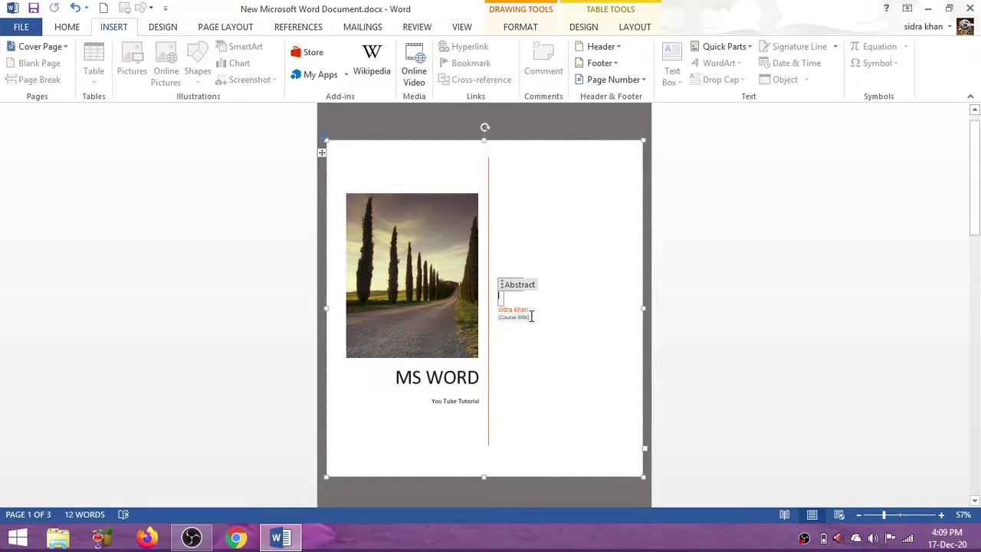
pyautogui.click(529, 316)
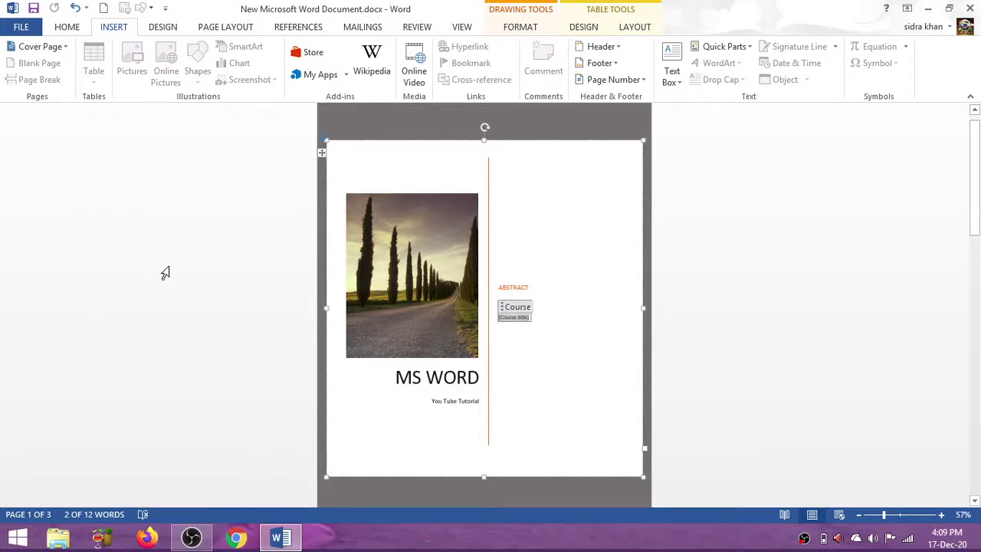
pyautogui.click(189, 537)
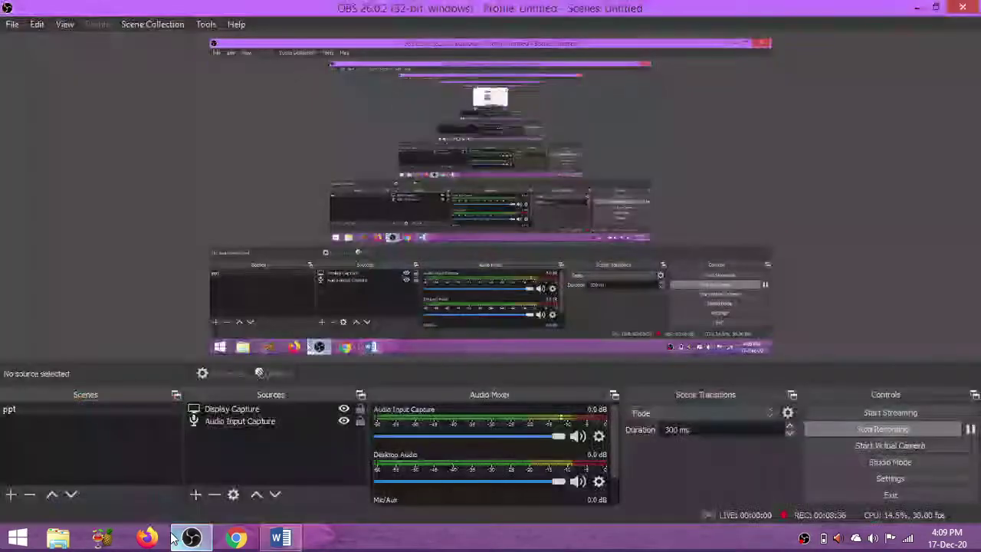
pyautogui.click(184, 537)
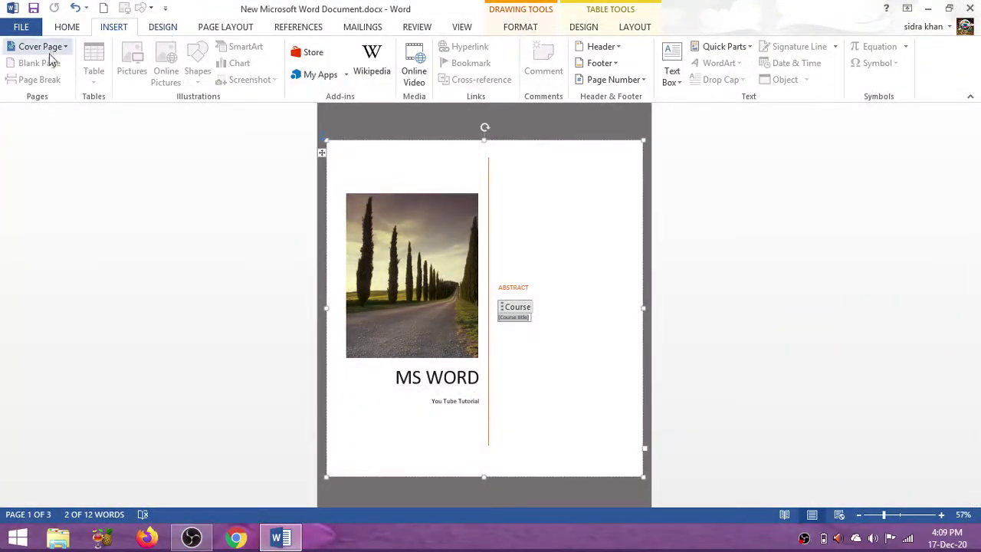
pyautogui.click(540, 132)
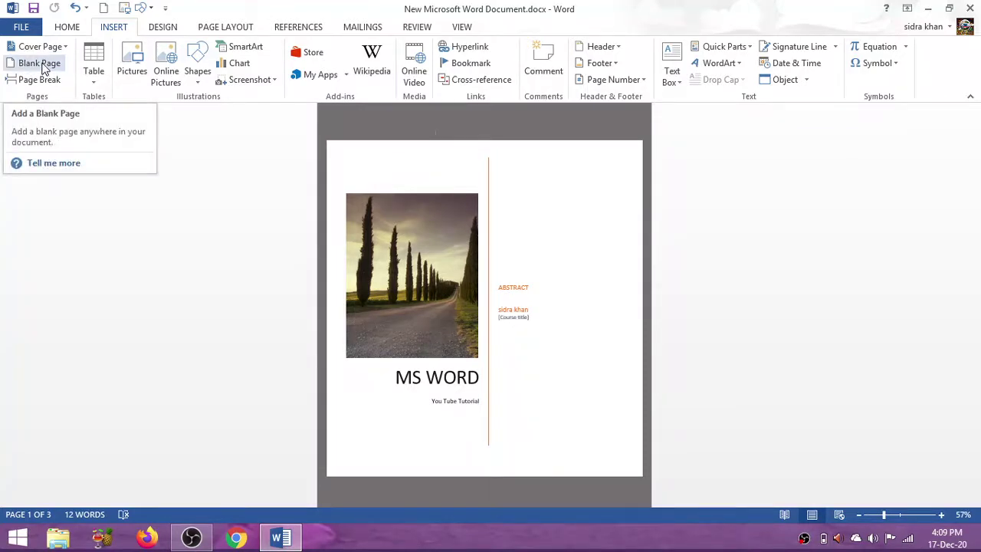
pyautogui.click(44, 67)
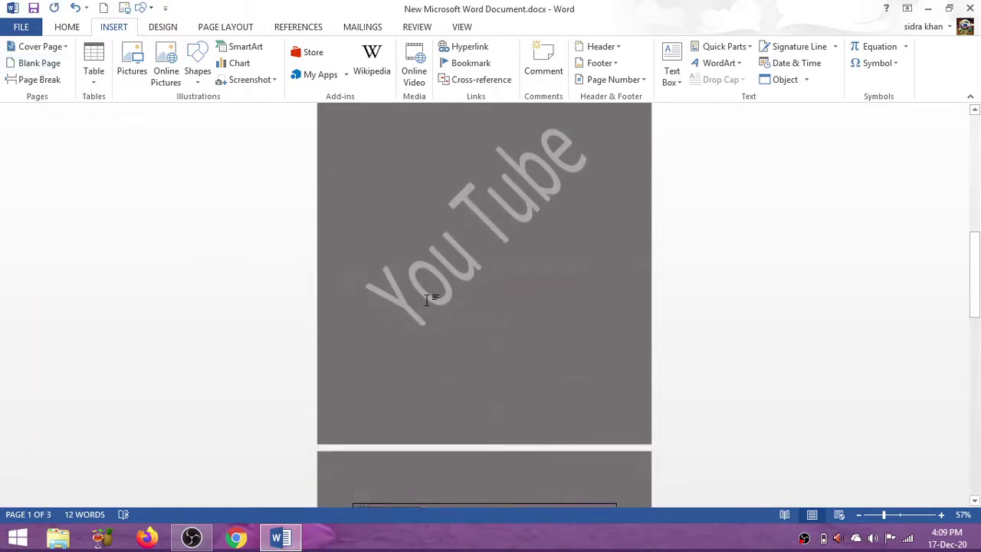
pyautogui.click(872, 515)
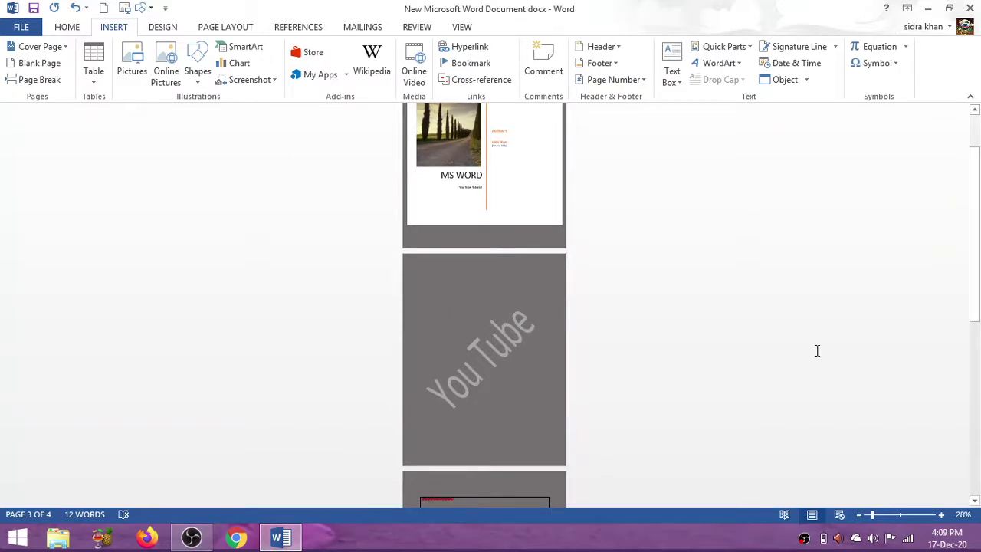
pyautogui.moveTo(974, 321); pyautogui.dragTo(974, 398)
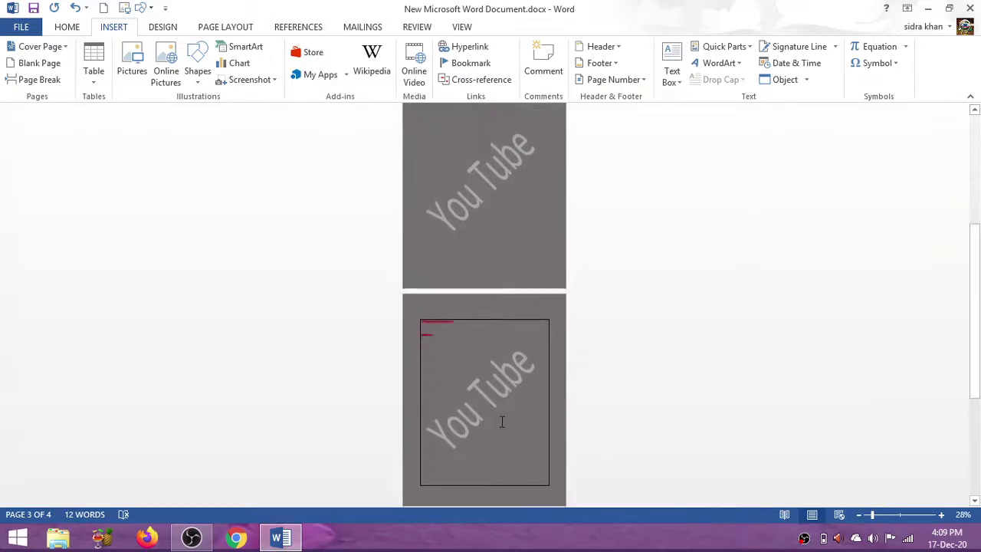
pyautogui.moveTo(973, 252); pyautogui.dragTo(974, 140)
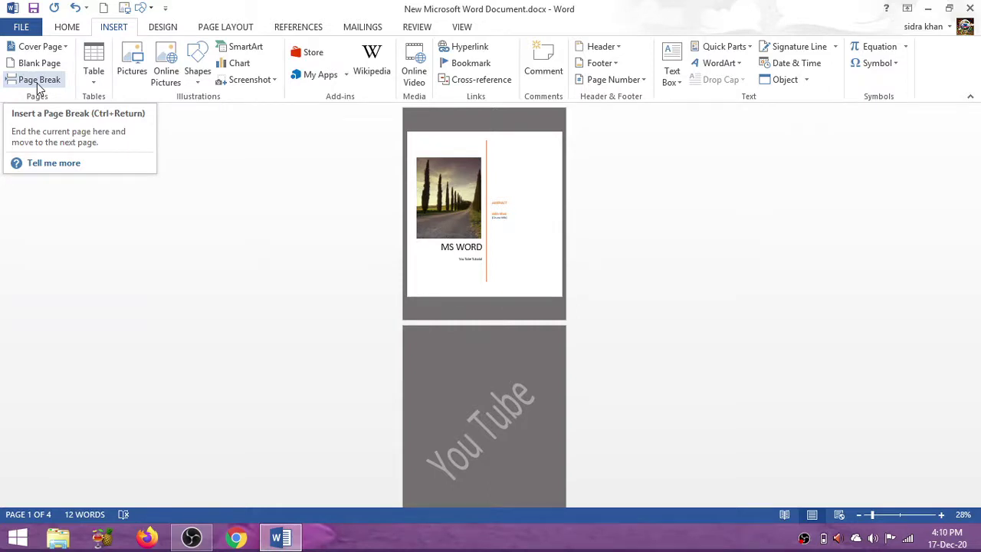
# Insert a page break, growing the document from four to five pages
pyautogui.click(39, 80)
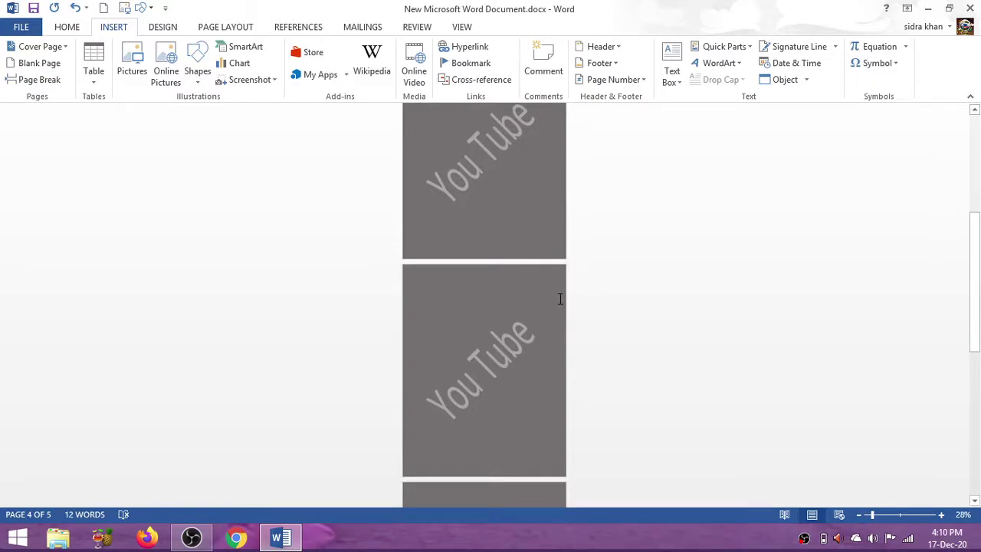
pyautogui.moveTo(974, 304); pyautogui.dragTo(973, 223)
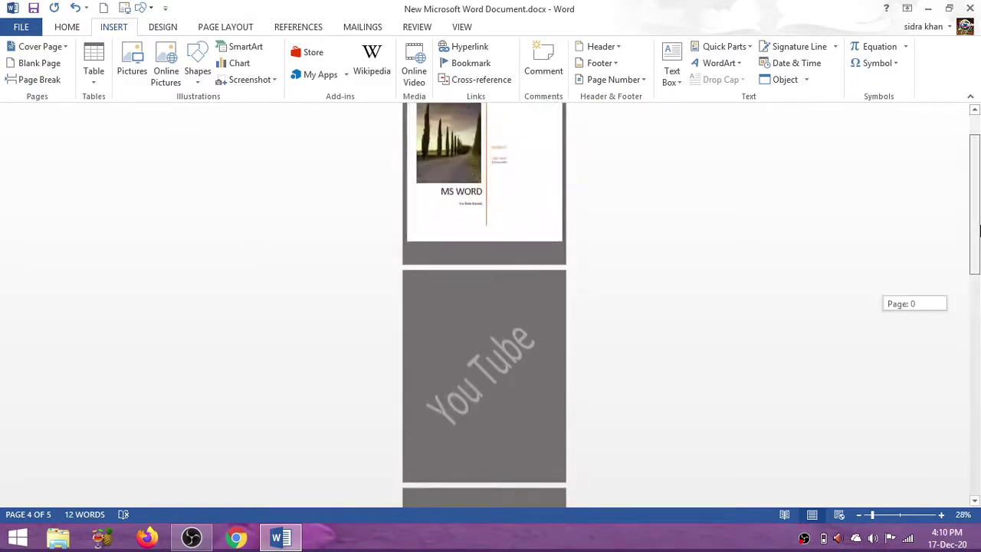
pyautogui.click(561, 231)
pyautogui.click(561, 237)
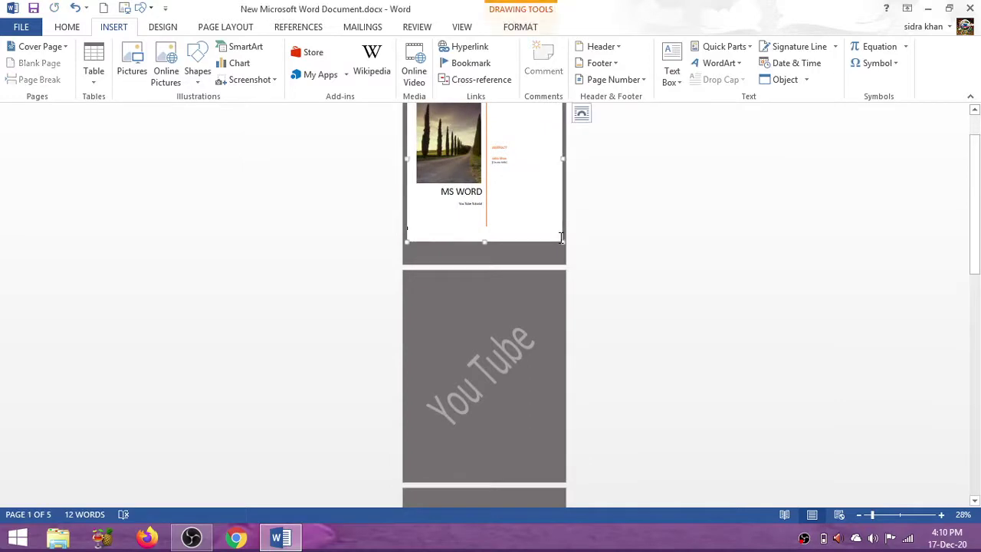
pyautogui.click(555, 252)
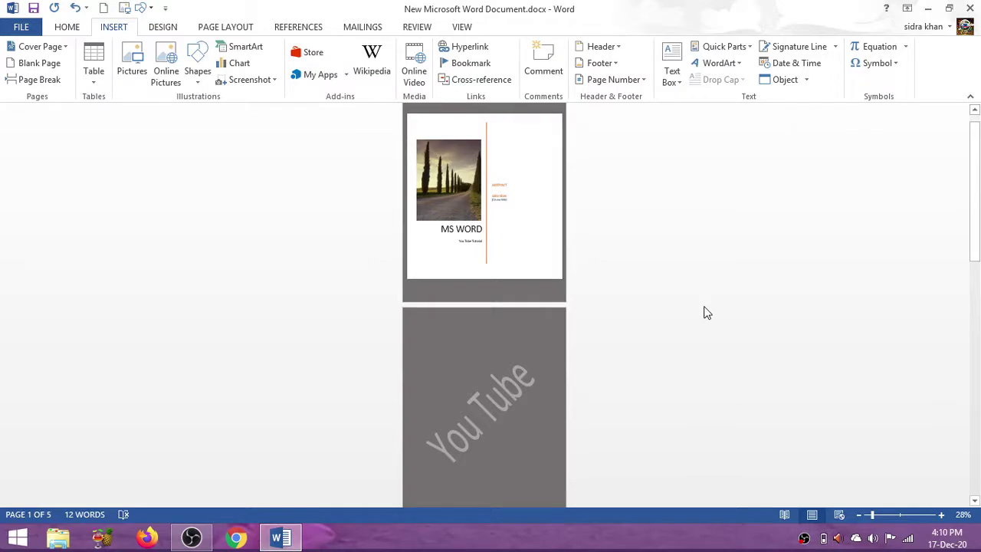
pyautogui.moveTo(975, 170); pyautogui.dragTo(976, 255)
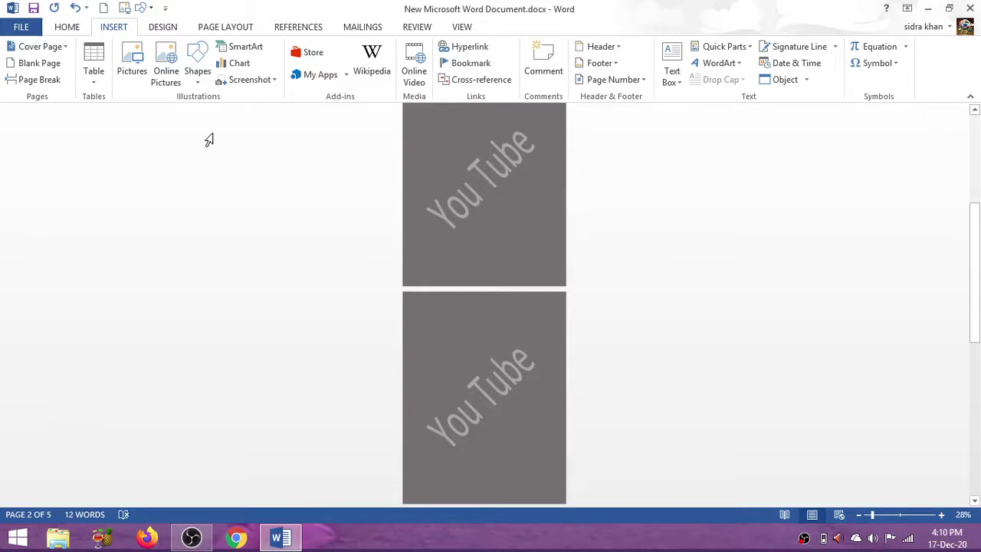
# Turn on Show/Hide ¶ to expose the Page Break marker, zoomed to 116%
pyautogui.click(75, 29)
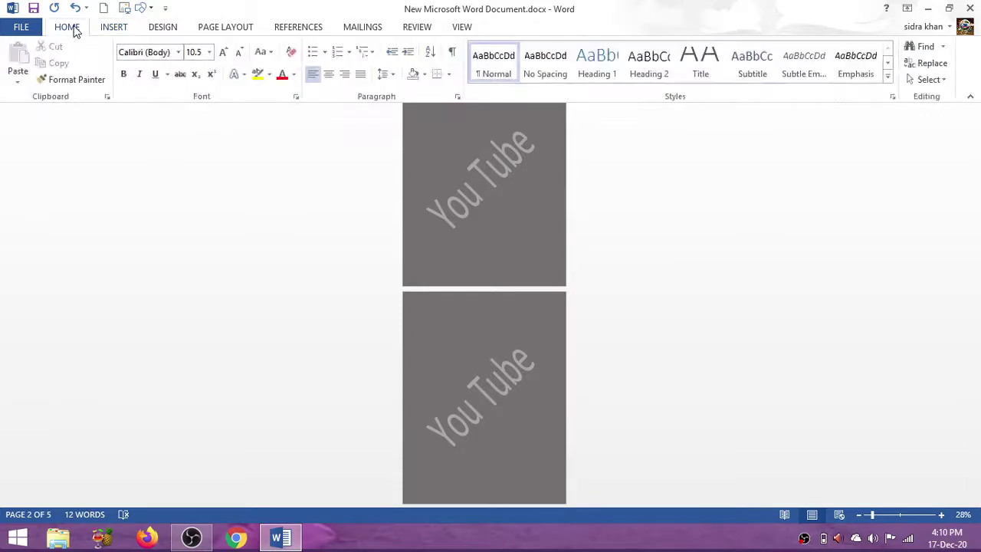
pyautogui.click(454, 56)
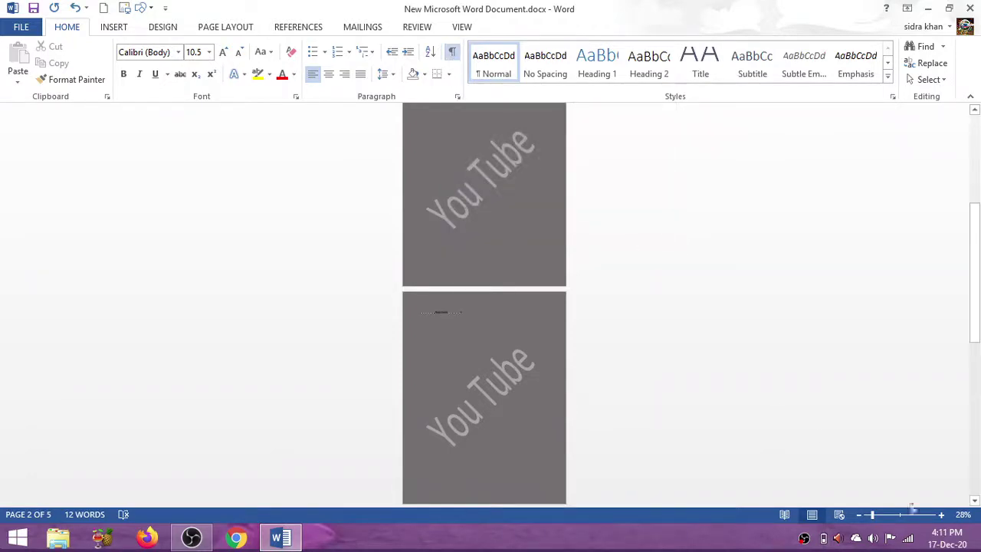
pyautogui.moveTo(913, 515); pyautogui.dragTo(903, 517)
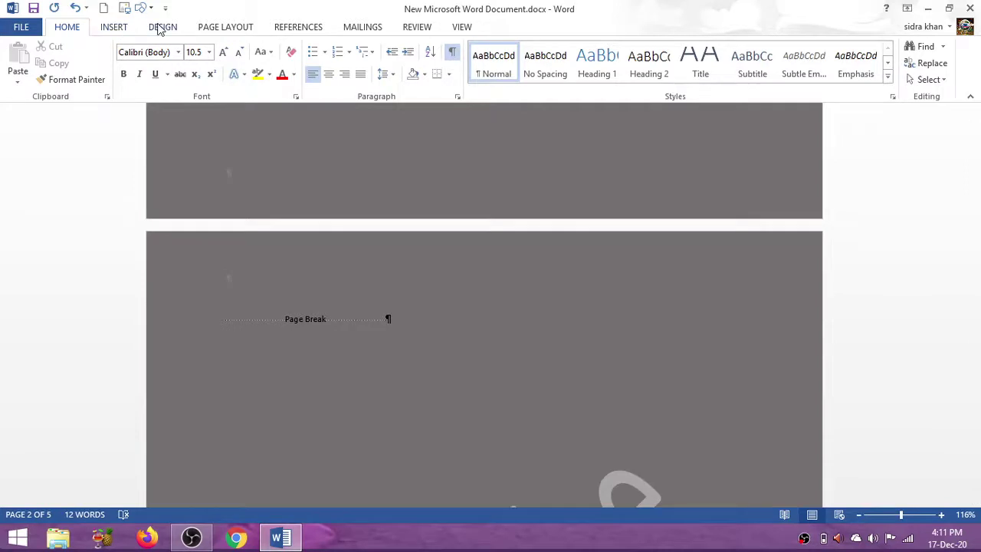
pyautogui.click(161, 27)
# Set Page Color to No Color so the pages turn white
pyautogui.click(896, 76)
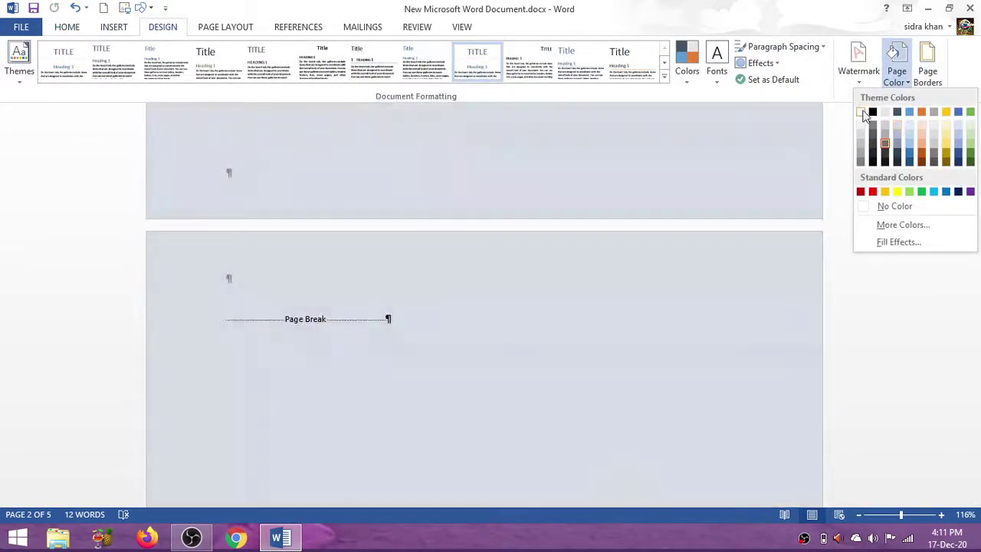
pyautogui.click(862, 112)
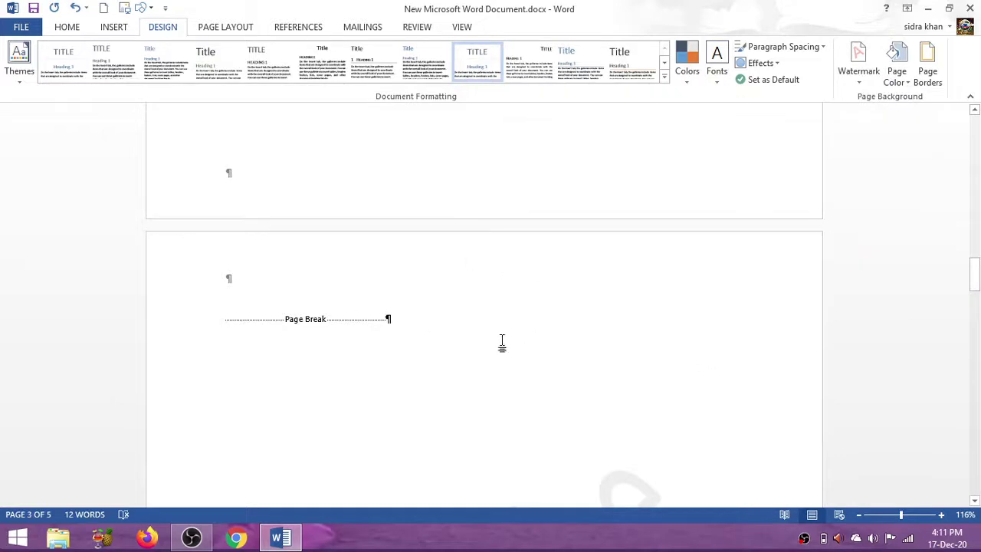
pyautogui.click(70, 31)
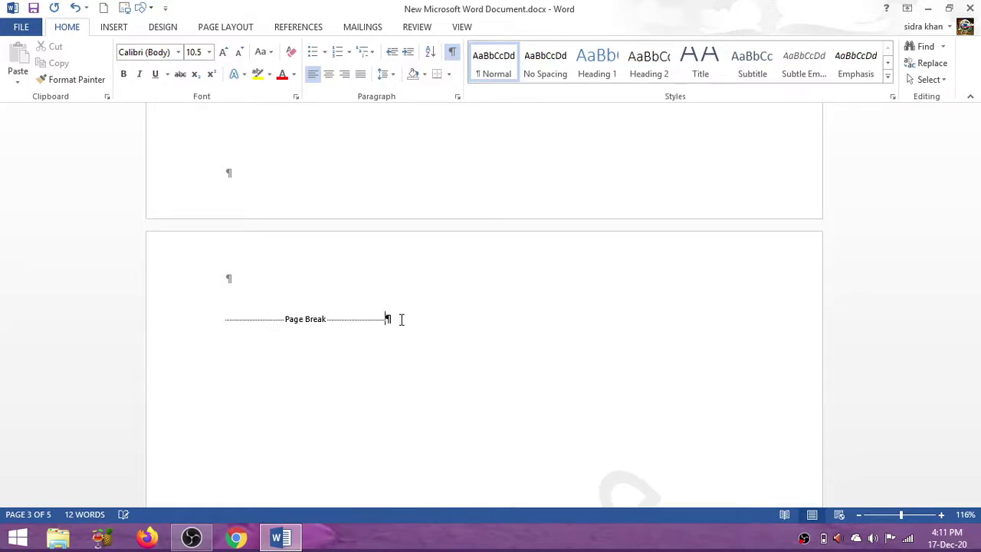
# Delete the two extra Page Break markers
pyautogui.doubleClick(362, 319)
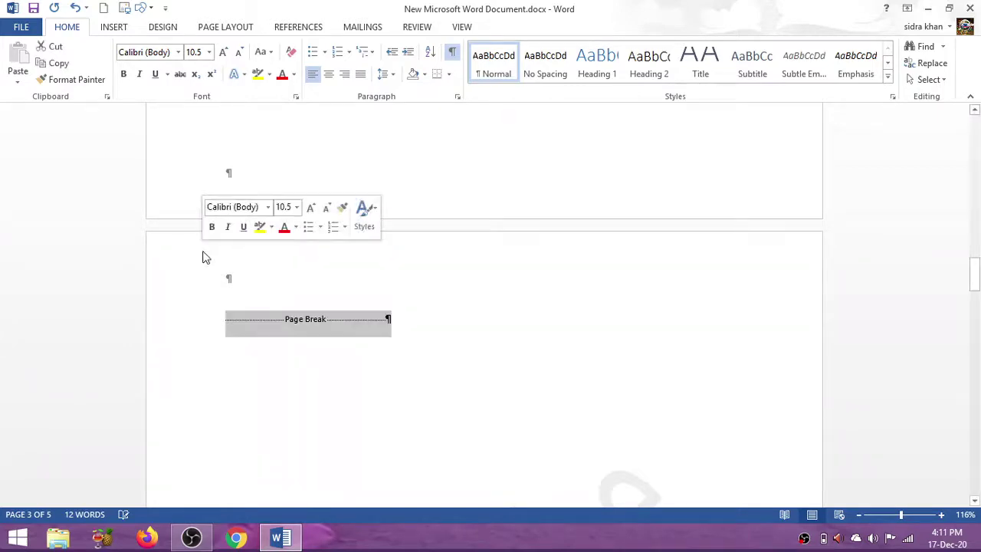
pyautogui.press('Delete')
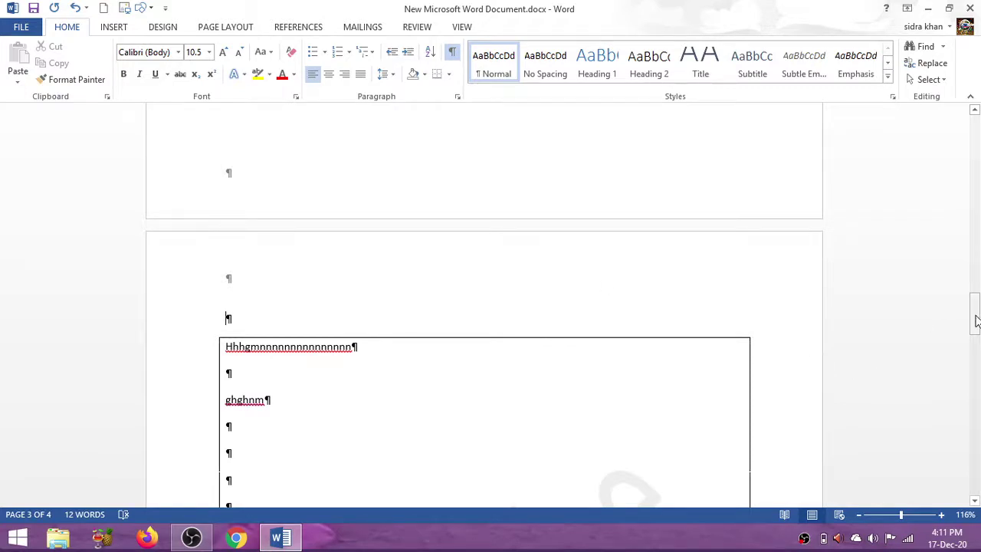
pyautogui.moveTo(976, 322); pyautogui.dragTo(975, 233)
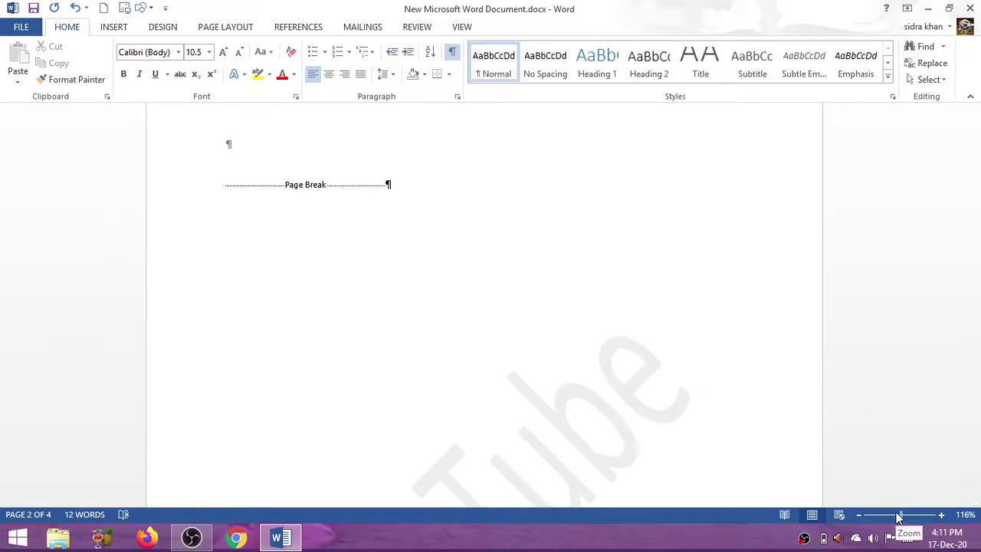
pyautogui.moveTo(901, 514); pyautogui.dragTo(892, 517)
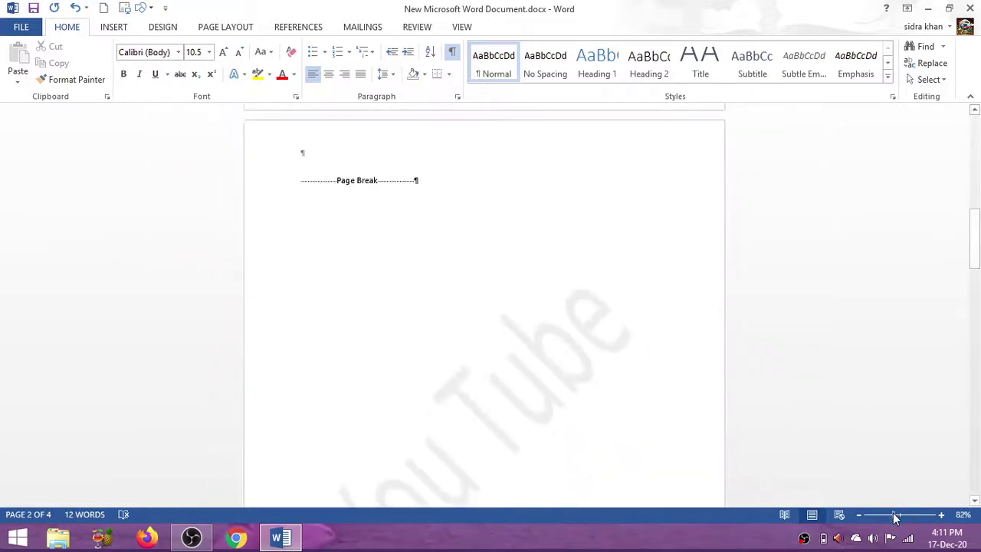
pyautogui.moveTo(974, 263)
pyautogui.mouseDown()
pyautogui.moveTo(975, 227)
pyautogui.moveTo(975, 258)
pyautogui.mouseUp()
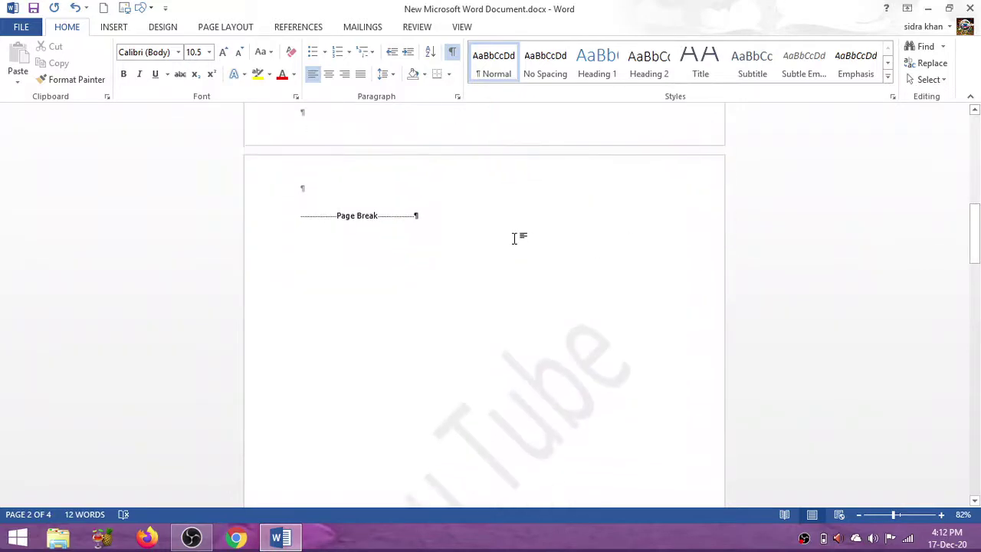
pyautogui.click(287, 216)
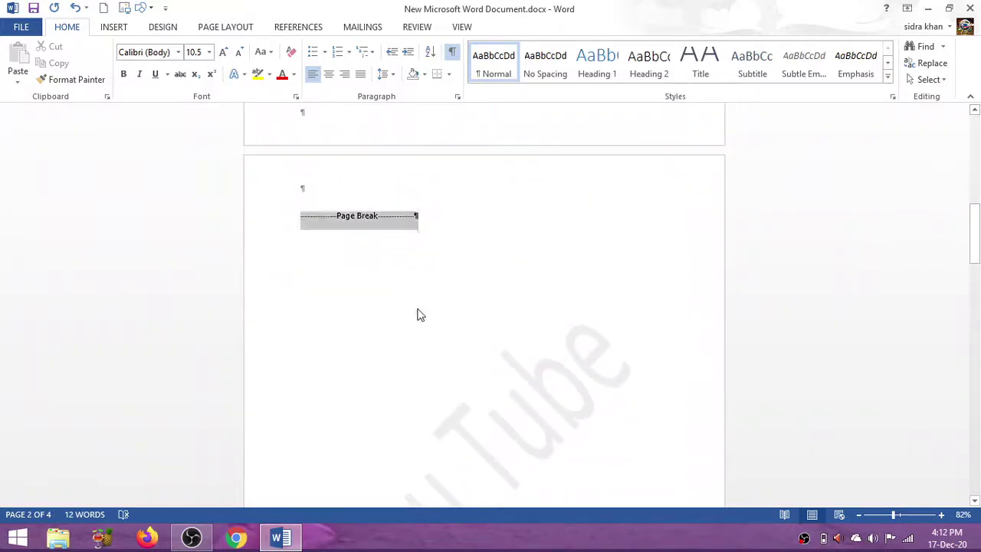
pyautogui.press('Delete')
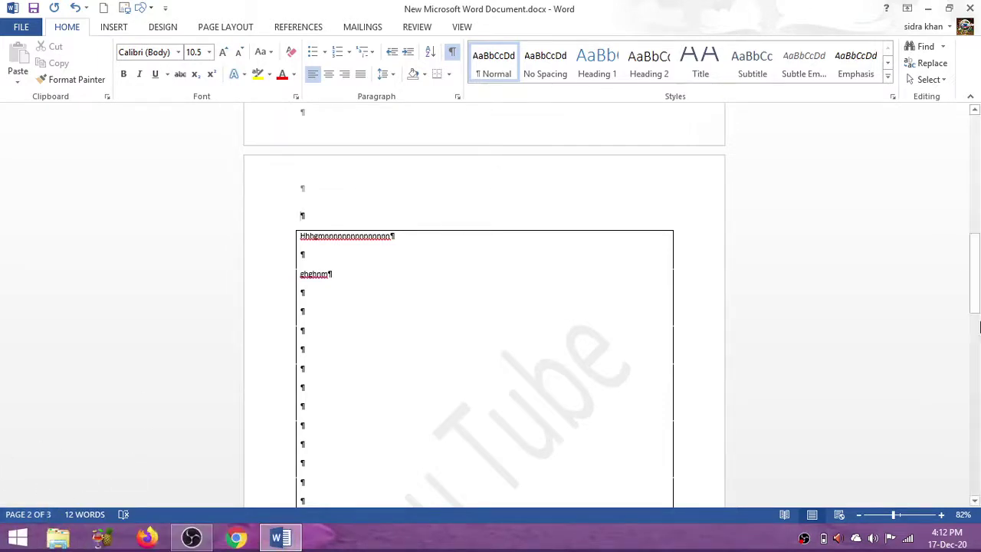
# Select and delete the bordered box with its stray text and blank lines
pyautogui.moveTo(974, 311)
pyautogui.mouseDown()
pyautogui.moveTo(976, 230)
pyautogui.moveTo(977, 421)
pyautogui.mouseUp()
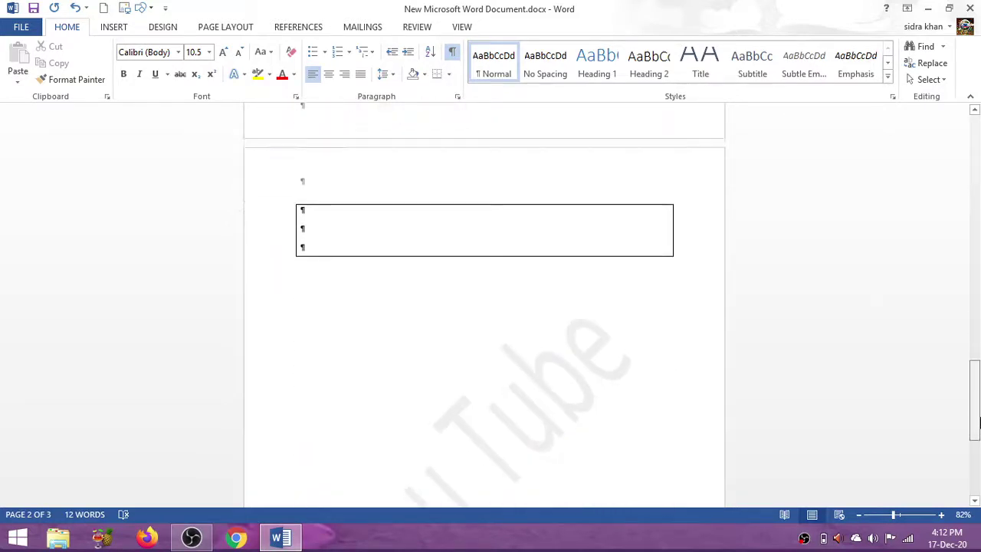
pyautogui.doubleClick(424, 401)
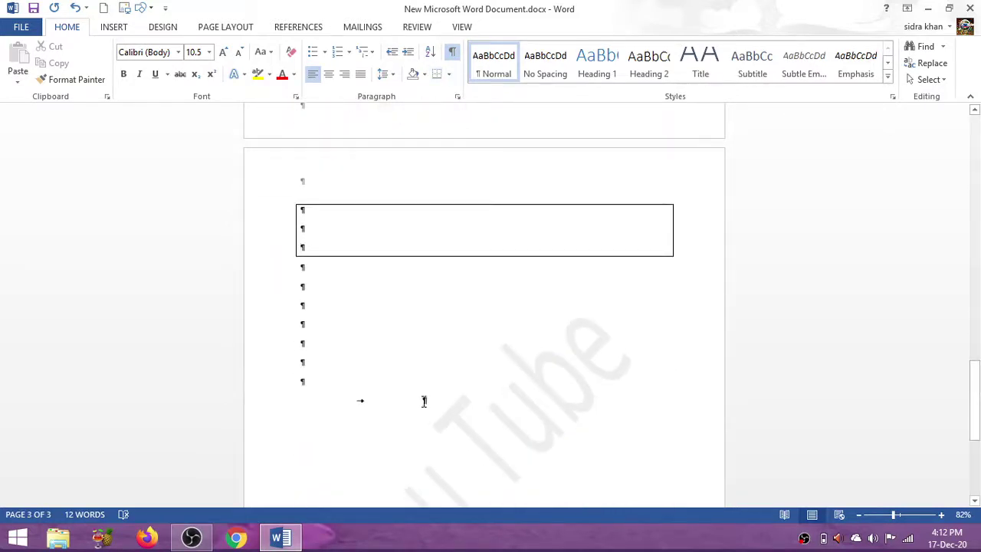
pyautogui.moveTo(423, 401); pyautogui.dragTo(298, 169)
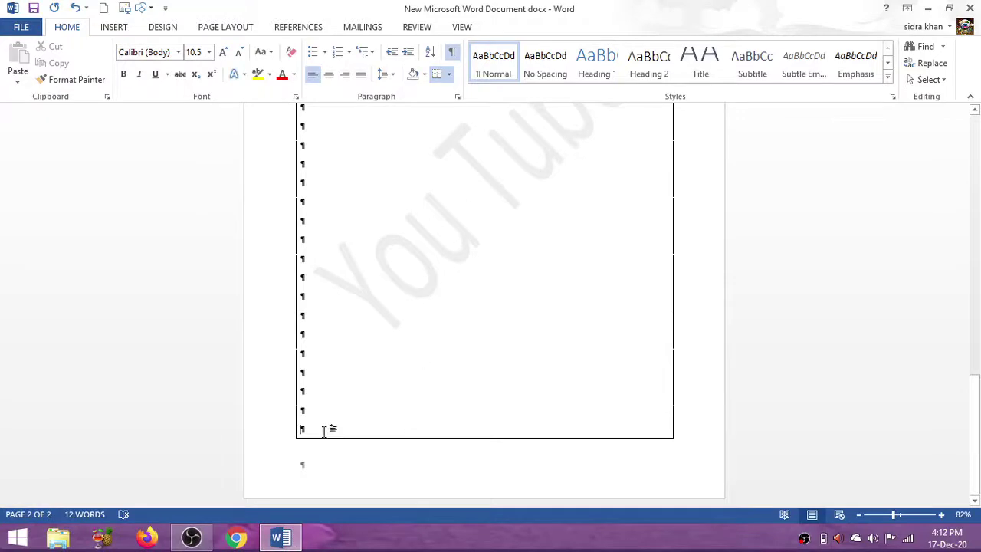
pyautogui.moveTo(324, 429)
pyautogui.mouseDown()
pyautogui.moveTo(322, 181)
pyautogui.moveTo(297, 108)
pyautogui.mouseUp()
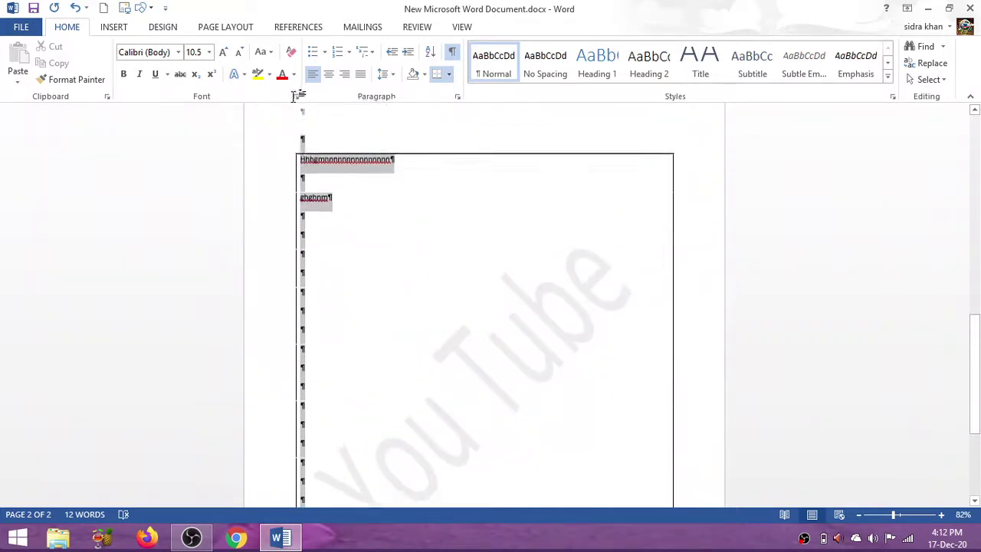
pyautogui.moveTo(297, 107); pyautogui.dragTo(300, 186)
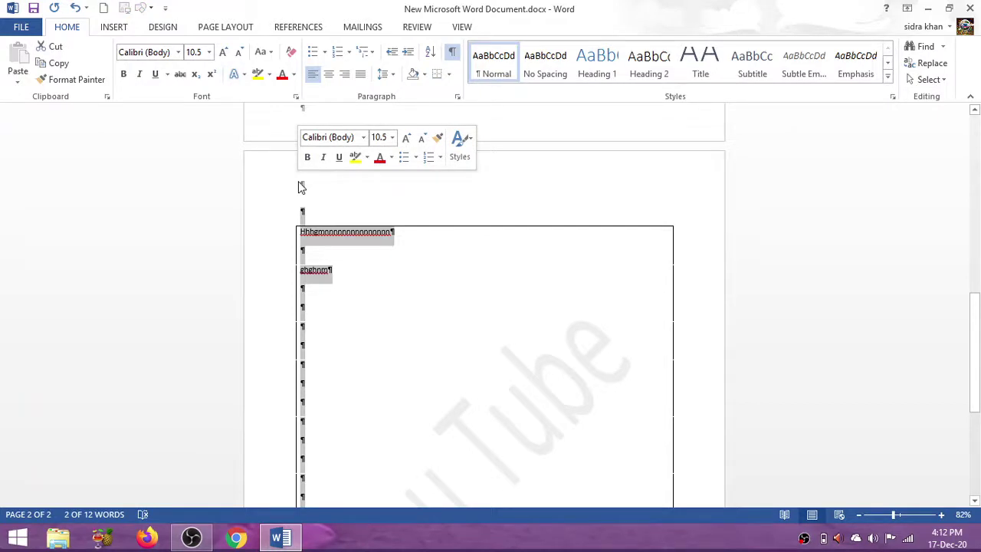
pyautogui.press('BackSpace')
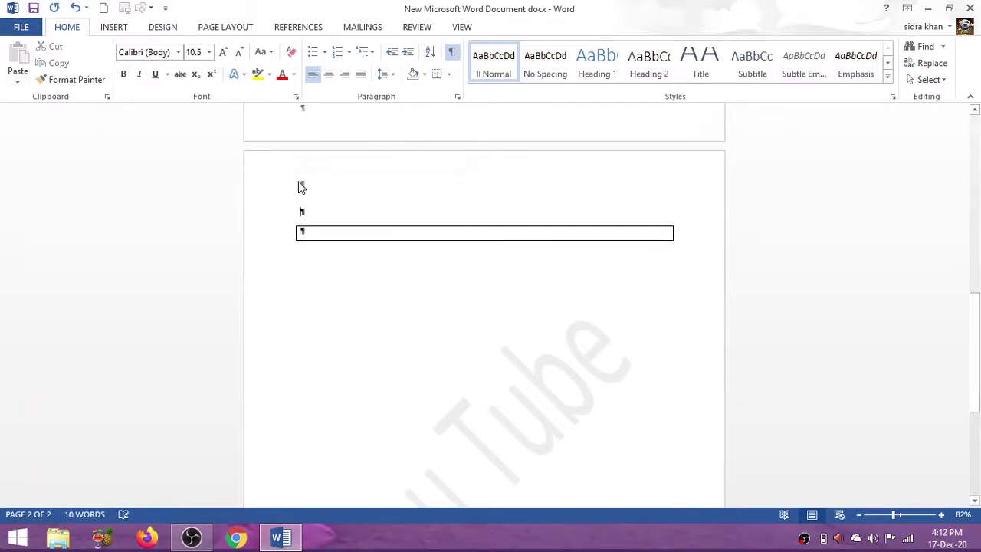
pyautogui.press('BackSpace')
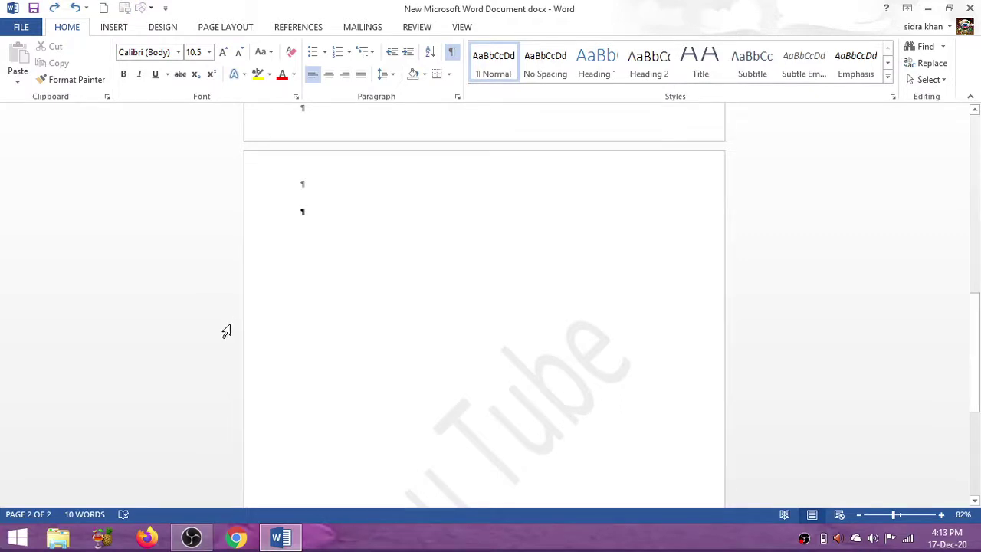
# Hide the paragraph and formatting marks again
pyautogui.click(115, 29)
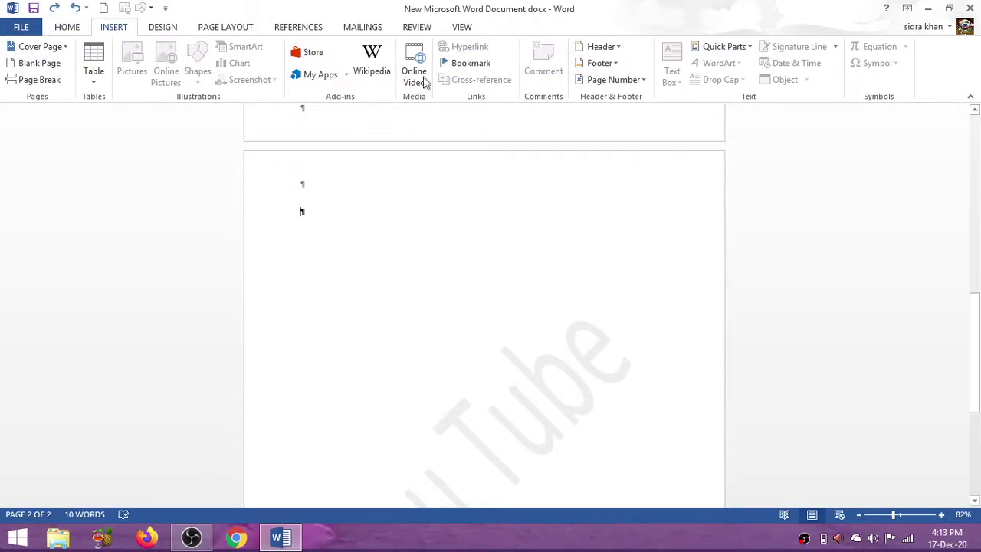
pyautogui.click(83, 29)
pyautogui.click(452, 52)
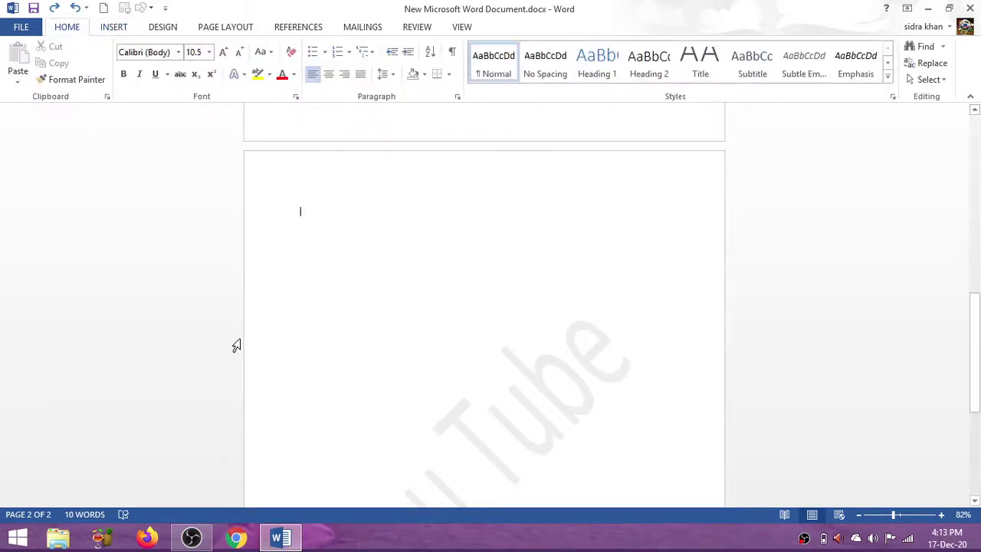
# Insert the Blank built-in header with its [Type here] placeholder
pyautogui.click(115, 29)
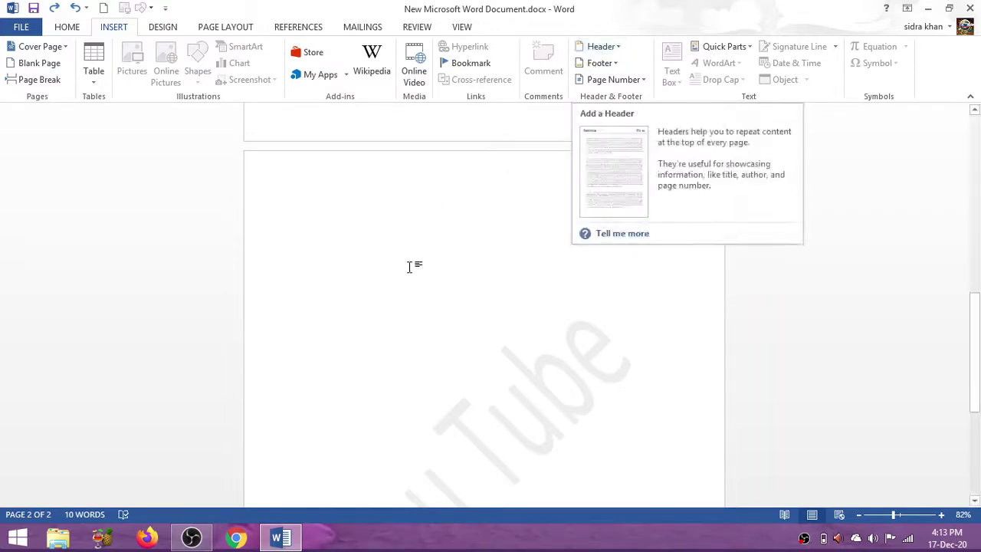
pyautogui.click(601, 48)
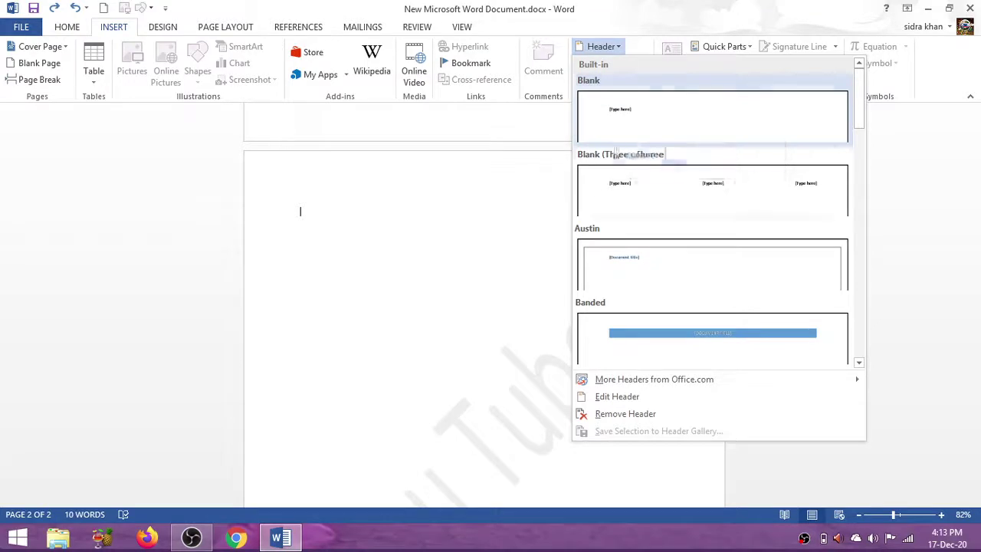
pyautogui.click(630, 127)
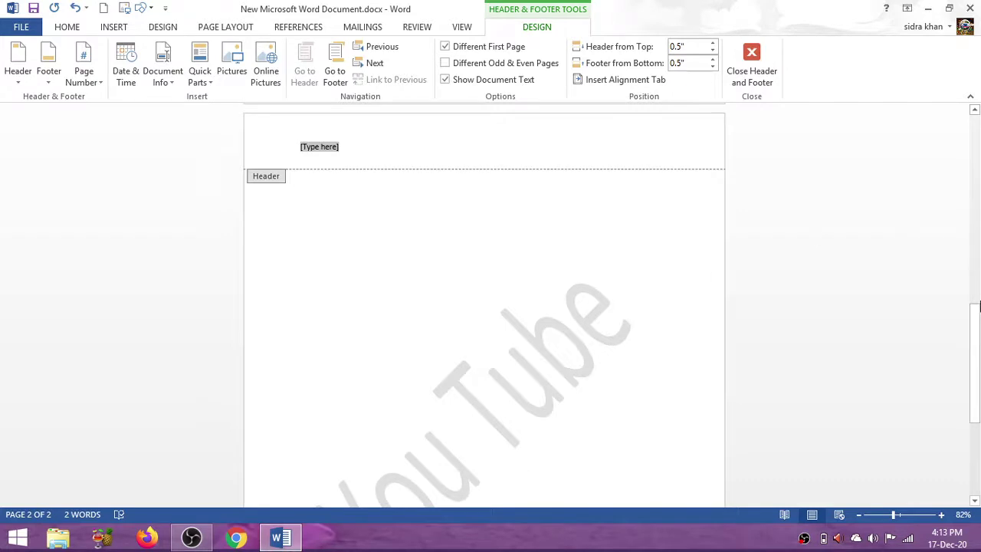
pyautogui.moveTo(974, 322); pyautogui.dragTo(976, 392)
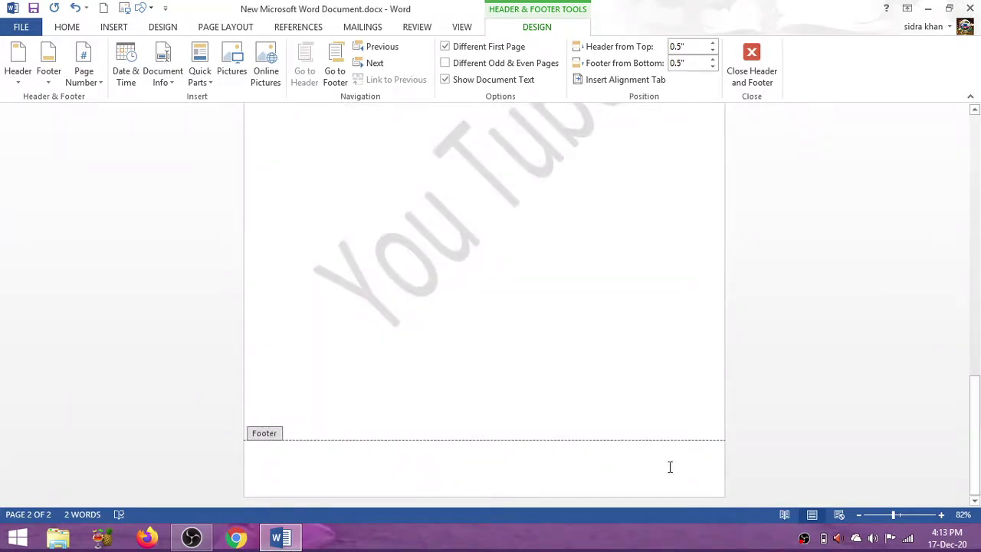
pyautogui.moveTo(977, 416); pyautogui.dragTo(974, 347)
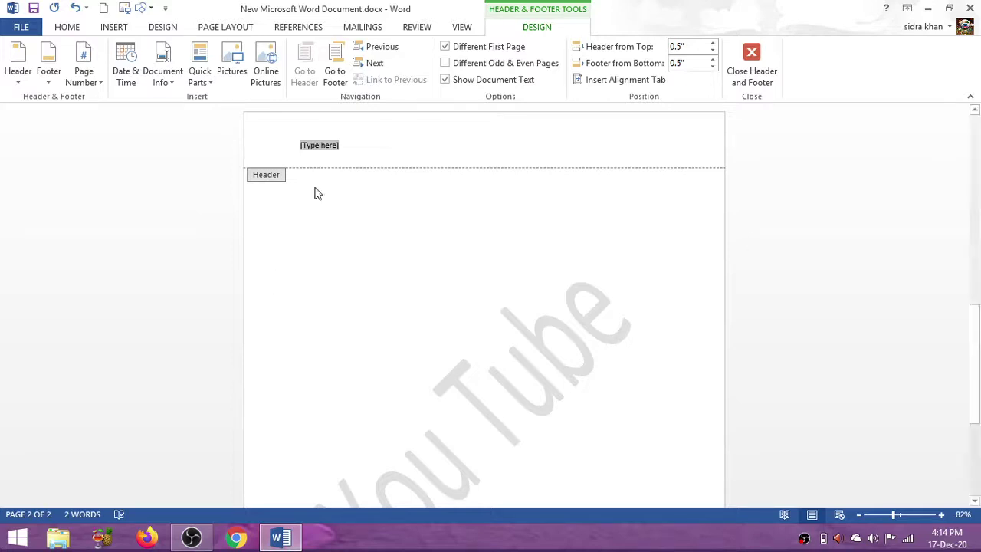
pyautogui.click(346, 151)
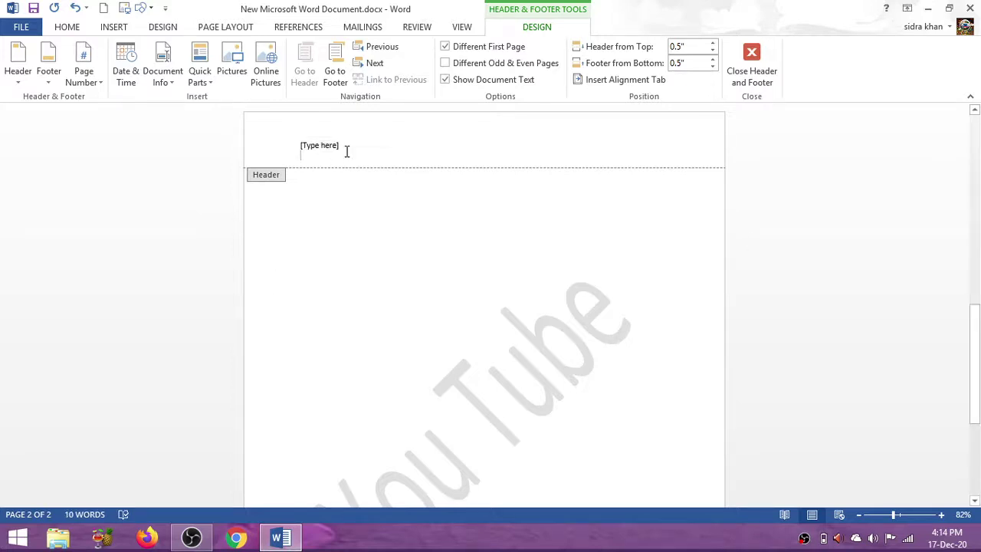
# Replace the header's [Type here] placeholder with 'MS WORD', keeping its original size
pyautogui.click(297, 143)
pyautogui.press('Delete')
pyautogui.write('MS ')
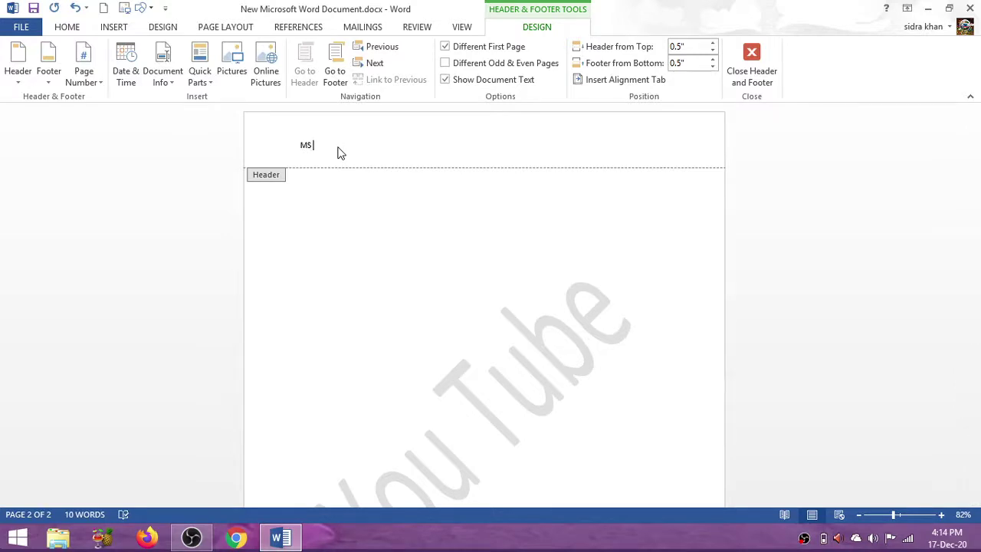
pyautogui.write('WORD')
pyautogui.doubleClick(399, 153)
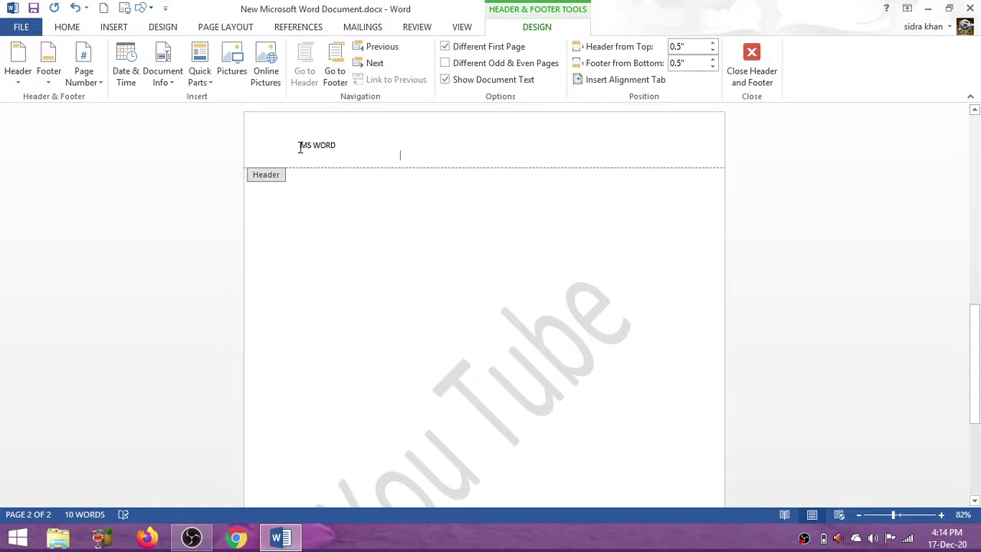
pyautogui.moveTo(345, 142); pyautogui.dragTo(292, 138)
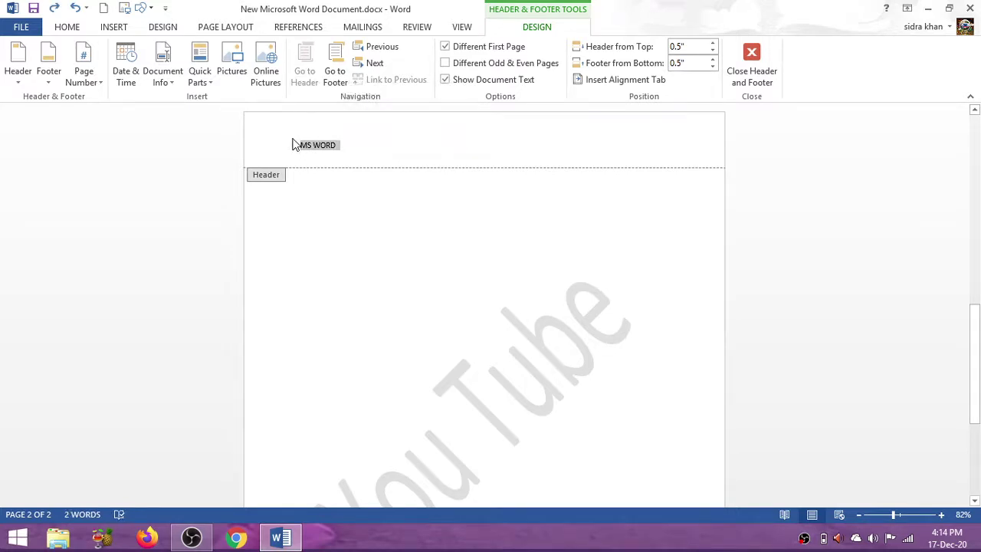
pyautogui.hotkey('ctrl', ']')
pyautogui.hotkey('ctrl', ']')
pyautogui.hotkey('ctrl', ']')
pyautogui.hotkey('ctrl', ']')
pyautogui.hotkey('ctrl', ']')
pyautogui.hotkey('ctrl', ']')
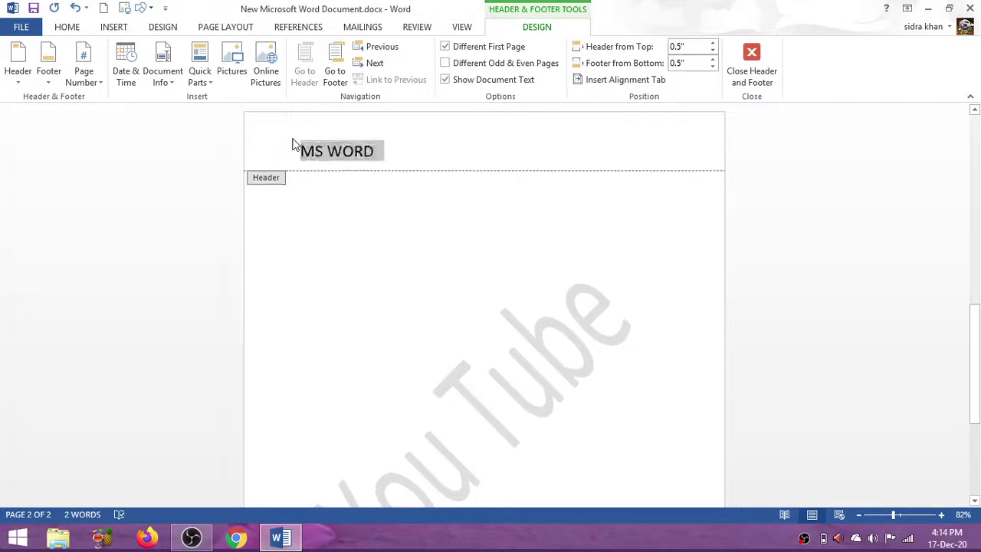
pyautogui.hotkey('ctrl', ']')
pyautogui.hotkey('ctrl', ']')
pyautogui.hotkey('ctrl', ']')
pyautogui.hotkey('ctrl', ']')
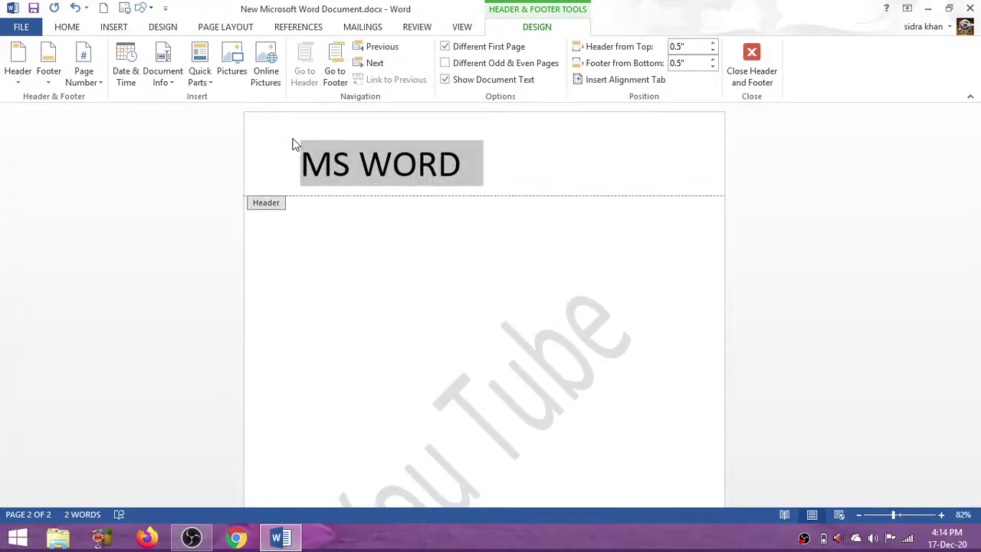
pyautogui.hotkey('ctrl', '[')
pyautogui.hotkey('ctrl', '[')
pyautogui.hotkey('ctrl', '[')
pyautogui.hotkey('ctrl', '[')
pyautogui.hotkey('ctrl', '[')
pyautogui.hotkey('ctrl', '[')
pyautogui.hotkey('ctrl', '[')
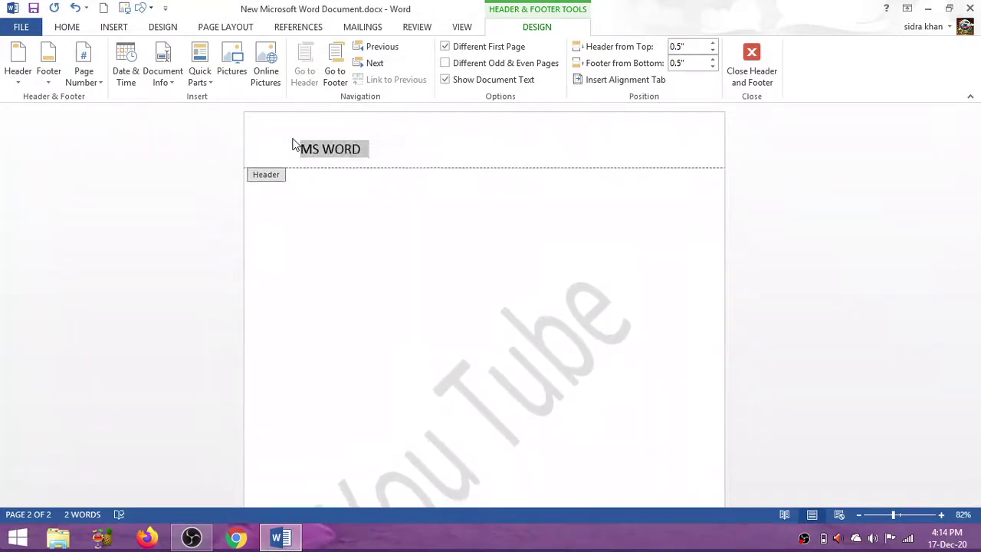
pyautogui.hotkey('ctrl', '[')
pyautogui.hotkey('ctrl', '[')
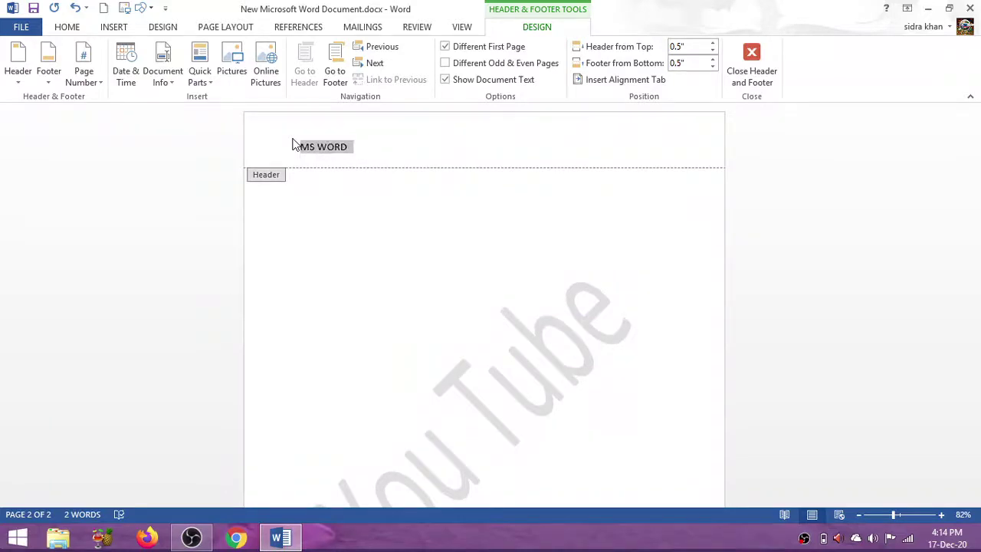
# Add the channel tagline naming the tutor, tabbed to the header's right edge
pyautogui.click(515, 144)
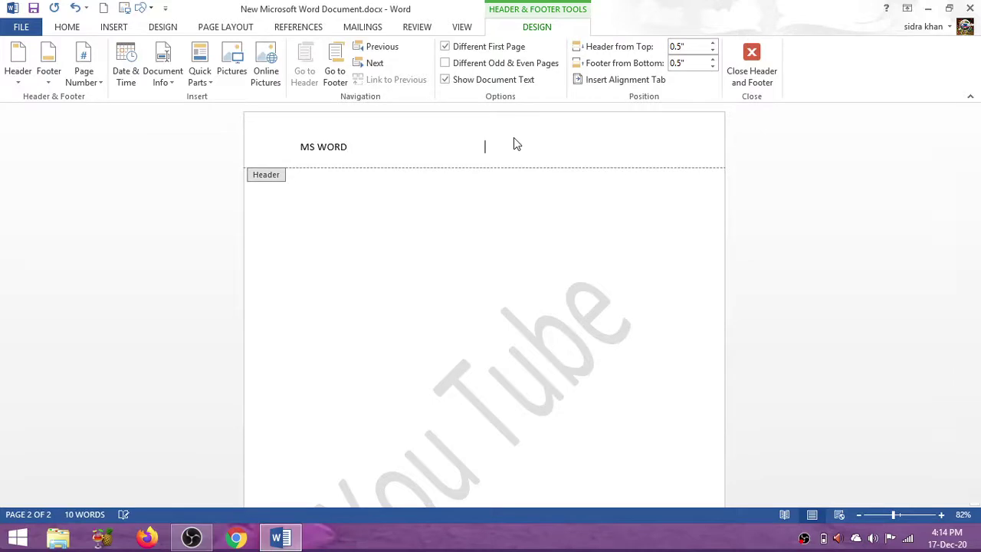
pyautogui.press('Tab')
pyautogui.press('BackSpace')
pyautogui.write('K')
pyautogui.press('BackSpace')
pyautogui.write('4')
pyautogui.write('arn')
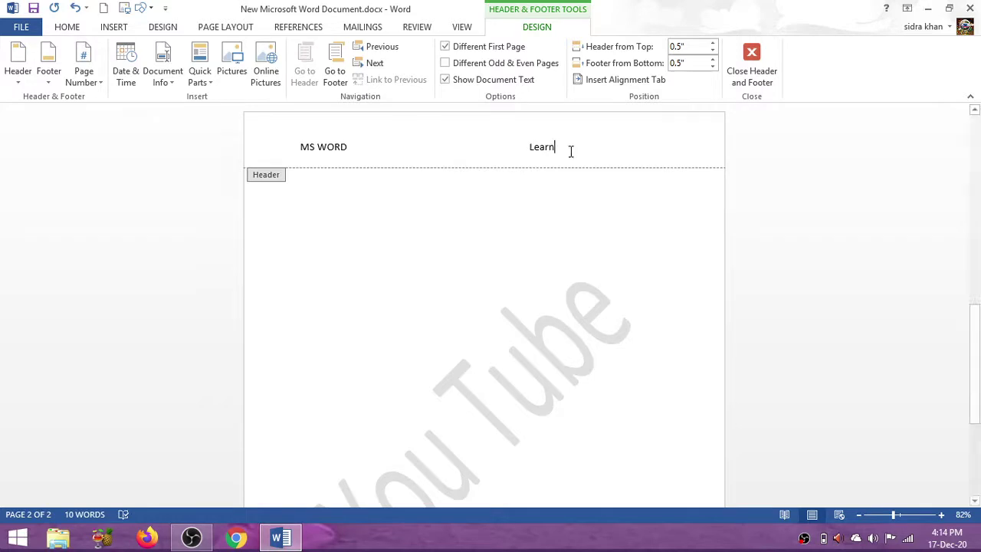
pyautogui.write(' wit')
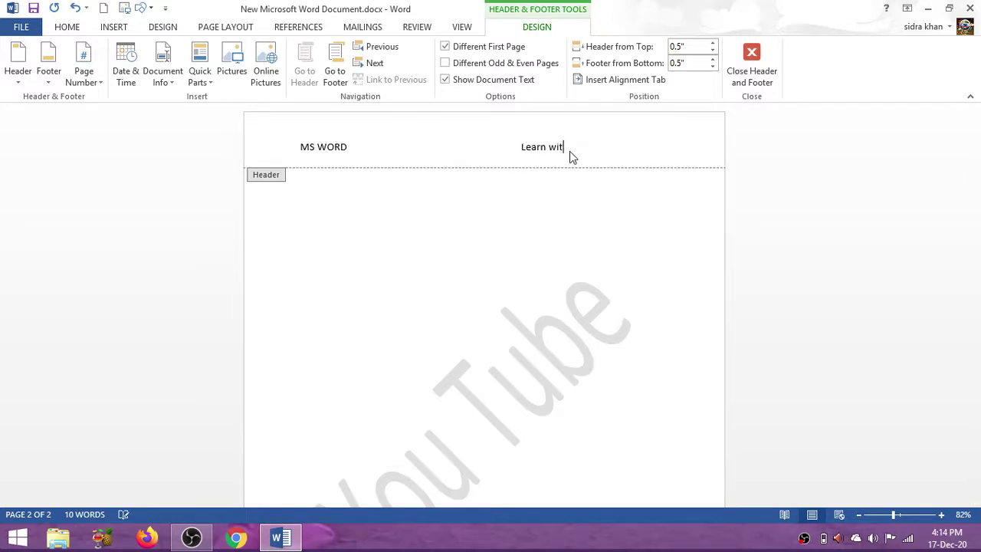
pyautogui.write('h Iora')
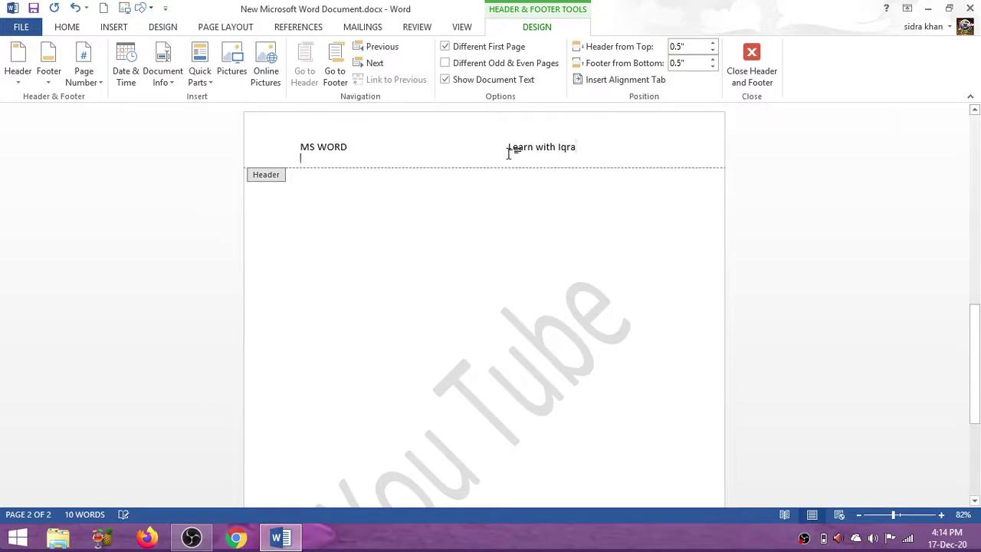
pyautogui.press('Tab')
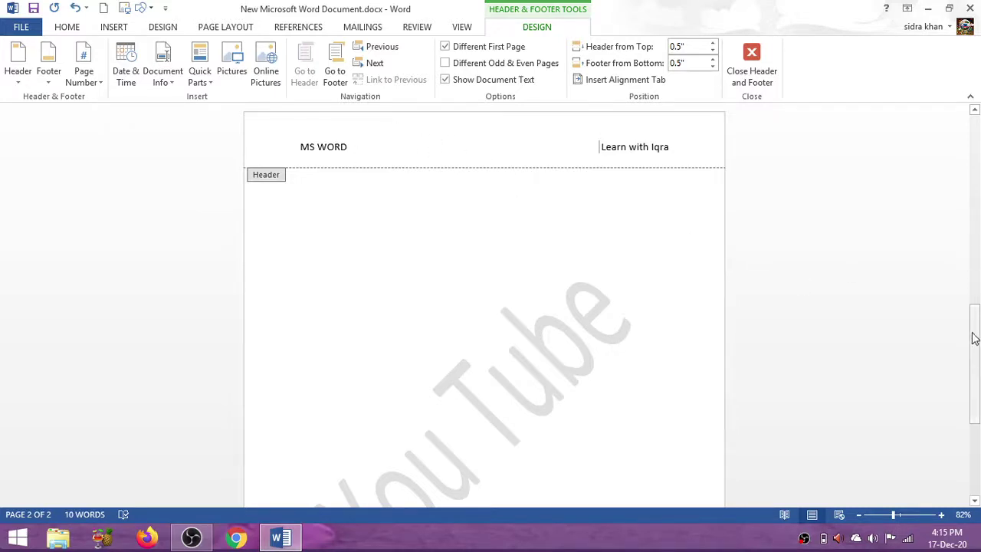
pyautogui.moveTo(974, 350); pyautogui.dragTo(977, 318)
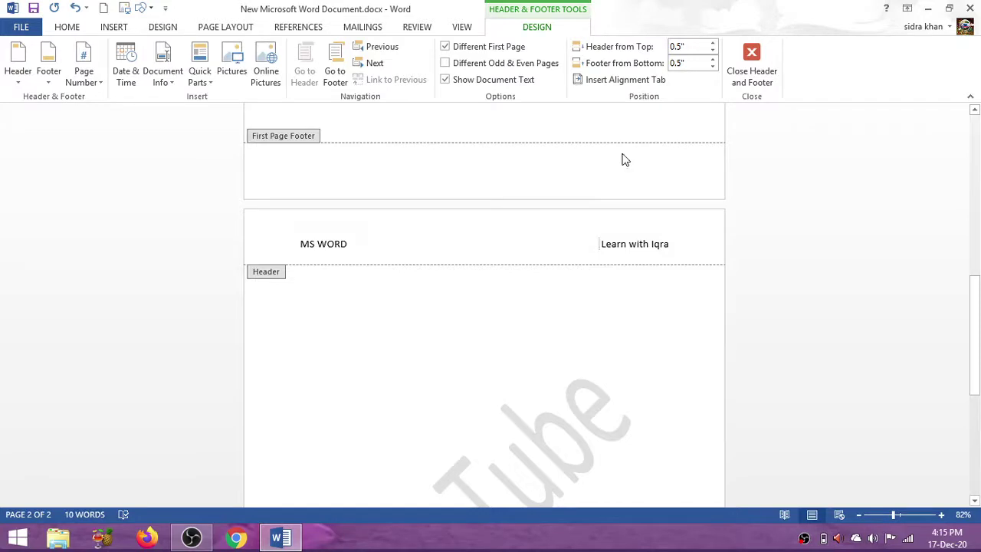
pyautogui.click(695, 46)
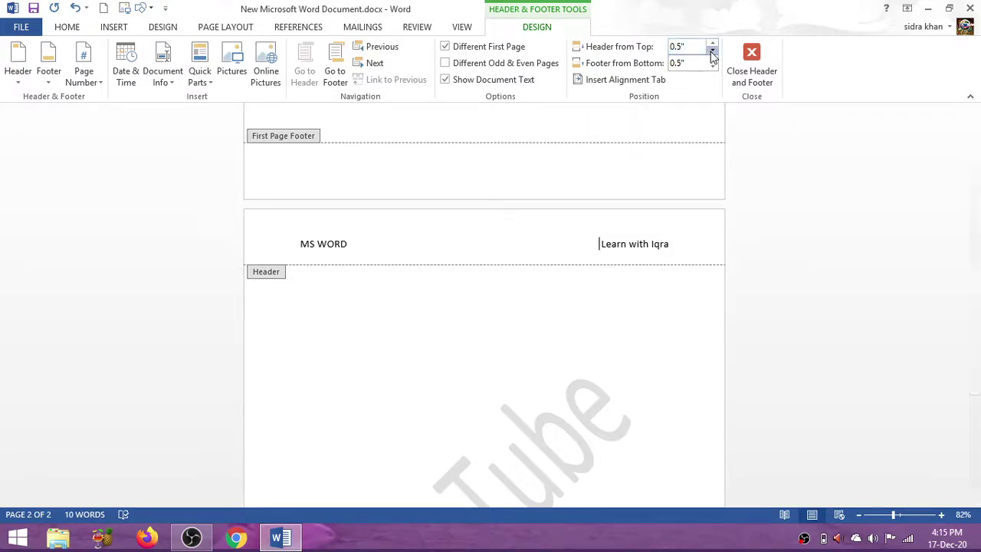
pyautogui.click(711, 52)
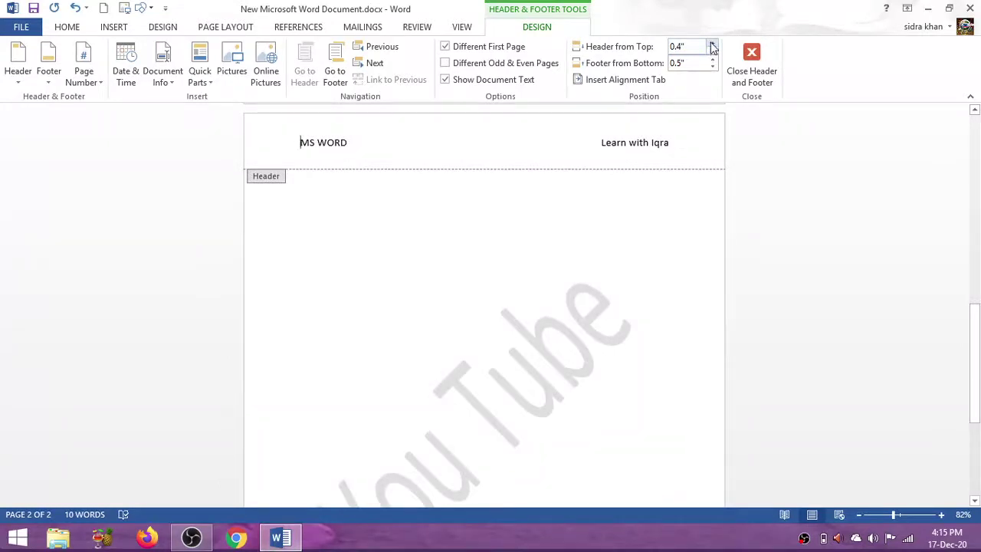
pyautogui.click(712, 46)
pyautogui.click(713, 46)
pyautogui.click(713, 46)
pyautogui.click(712, 46)
pyautogui.click(713, 46)
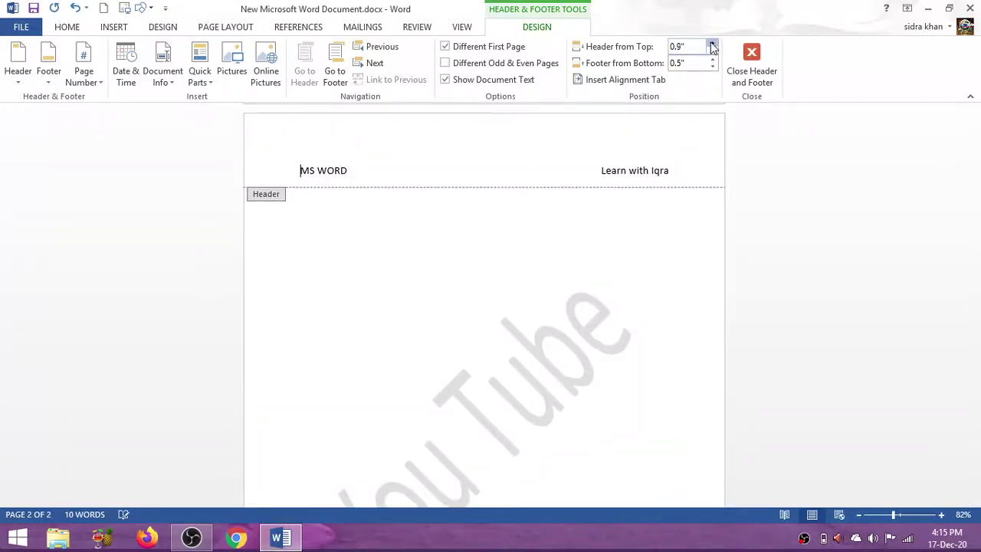
pyautogui.click(712, 46)
pyautogui.click(712, 46)
pyautogui.click(712, 46)
pyautogui.click(712, 46)
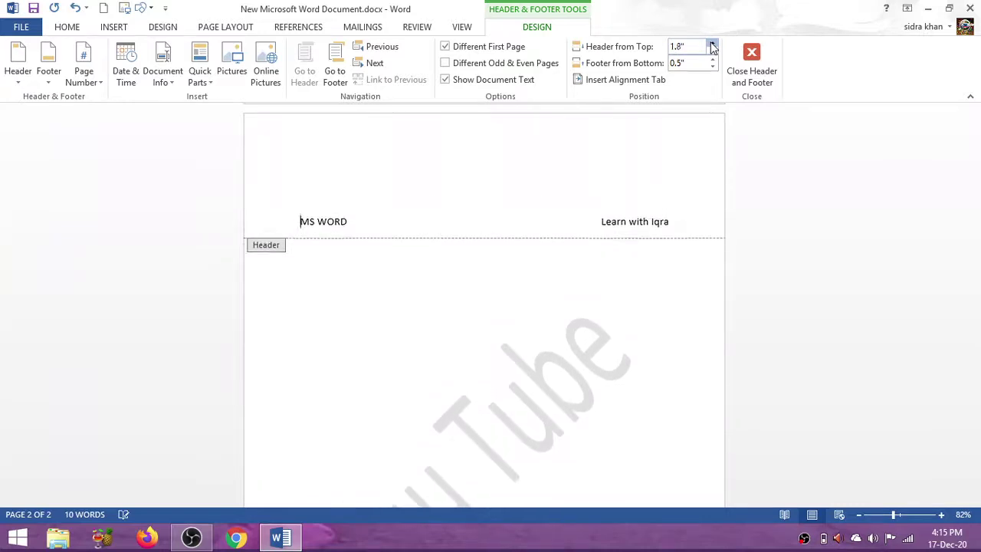
pyautogui.doubleClick(712, 46)
pyautogui.doubleClick(713, 46)
pyautogui.doubleClick(712, 46)
pyautogui.click(713, 46)
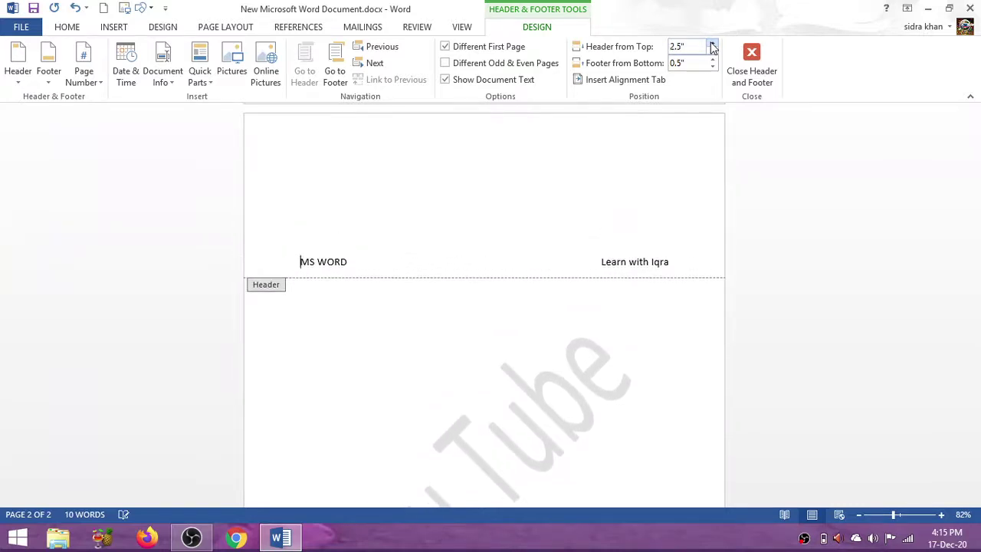
pyautogui.click(712, 52)
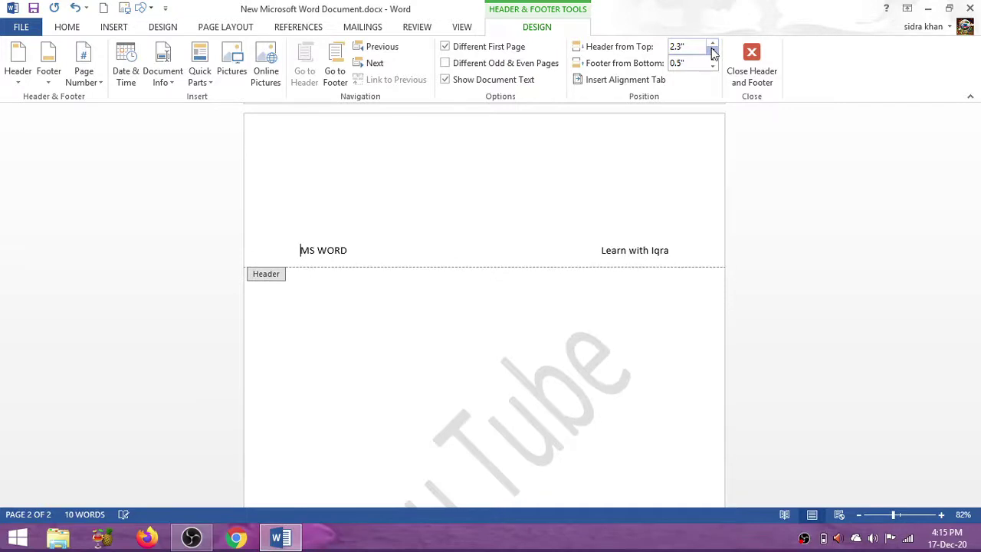
pyautogui.click(712, 51)
pyautogui.click(712, 51)
pyautogui.click(711, 51)
pyautogui.click(711, 52)
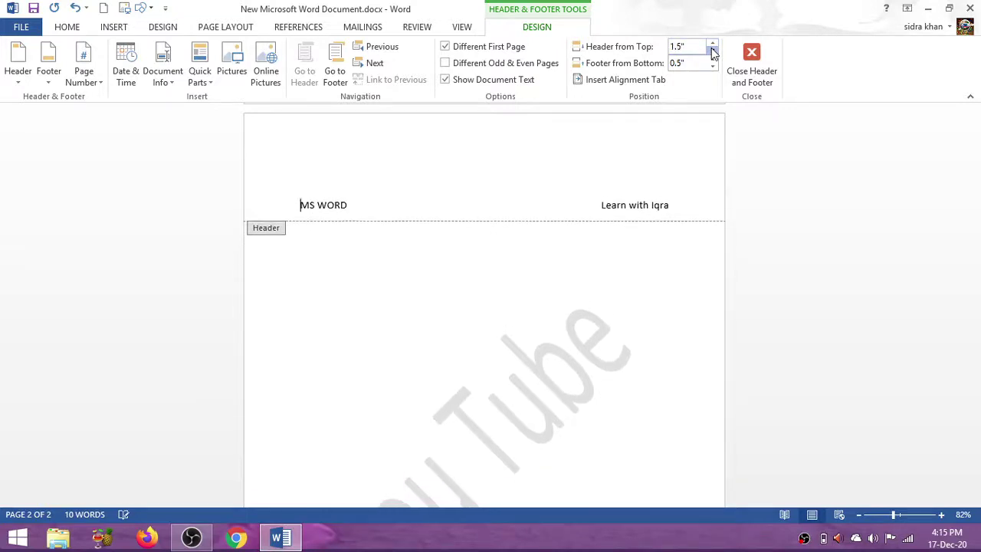
pyautogui.tripleClick(712, 51)
pyautogui.doubleClick(712, 52)
pyautogui.doubleClick(712, 51)
pyautogui.click(712, 51)
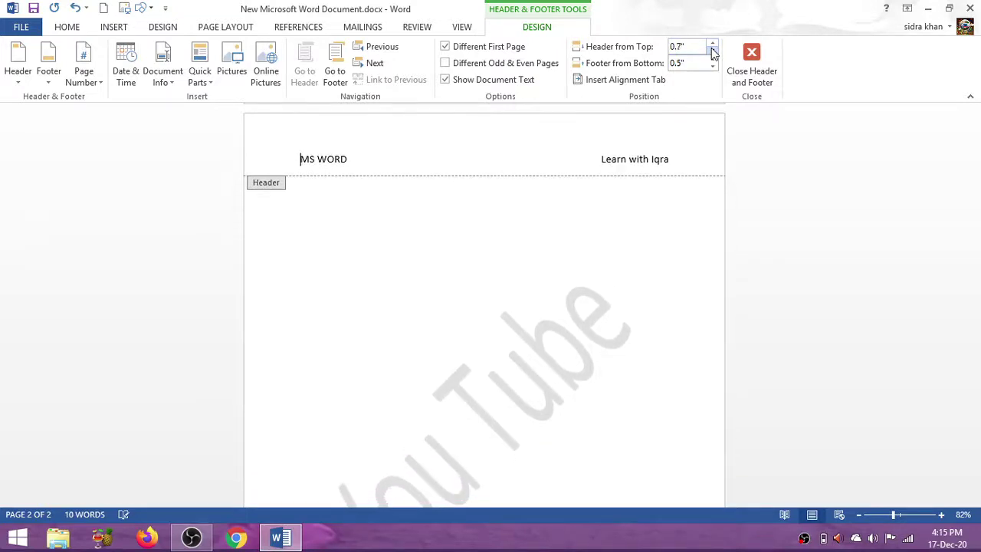
pyautogui.click(712, 51)
pyautogui.click(711, 51)
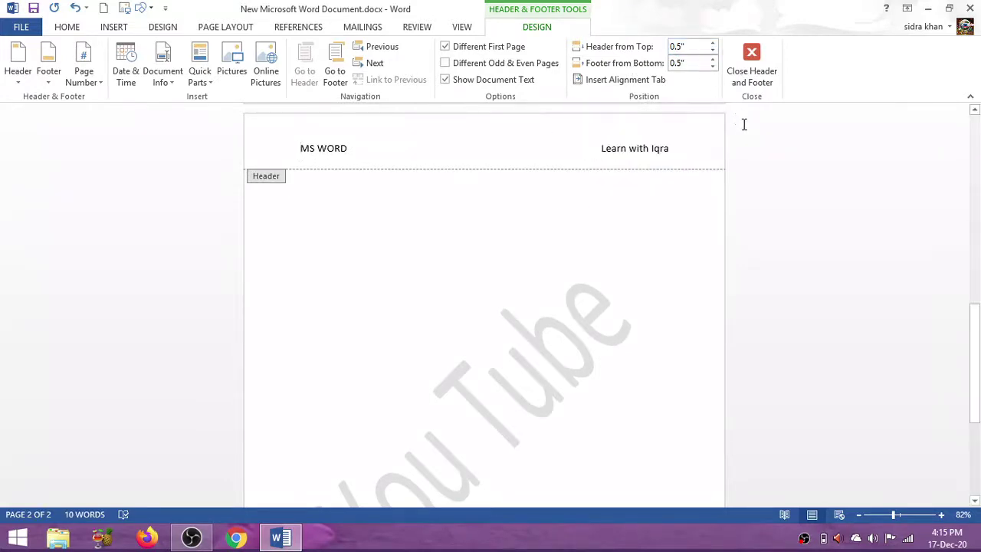
# Type page number 2 into the page 2 footer, enlarge it, then shrink it slightly
pyautogui.moveTo(975, 360); pyautogui.dragTo(978, 446)
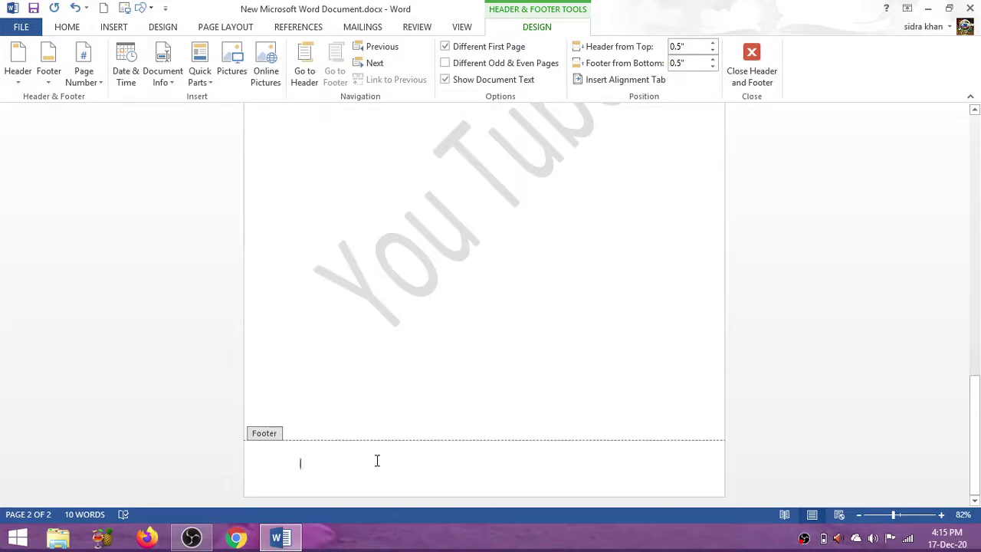
pyautogui.write('1')
pyautogui.click(305, 464)
pyautogui.hotkey('ctrl', 'shift', '.')
pyautogui.hotkey('ctrl', 'shift', ',')
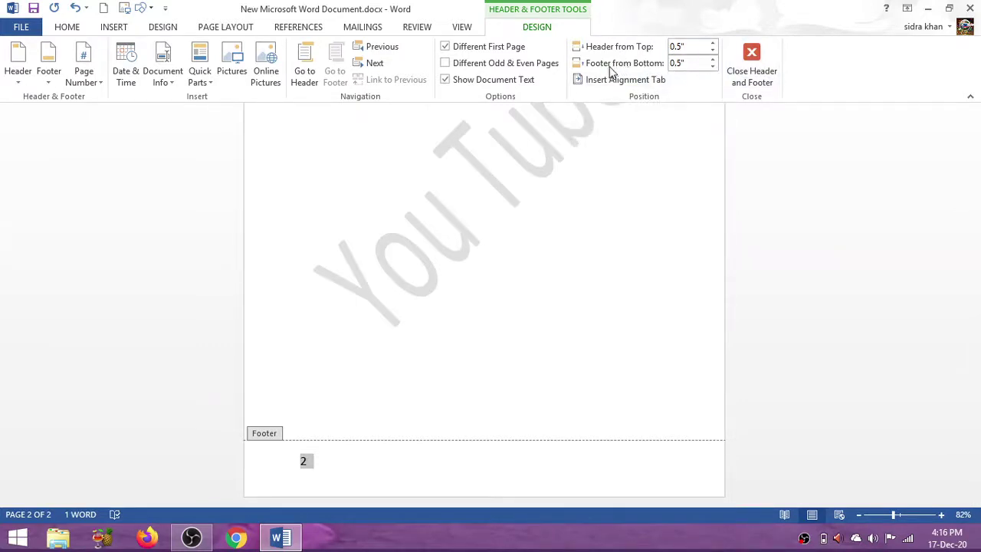
# Try several Footer from Bottom positions up and down, settling on 0.5"
pyautogui.click(711, 69)
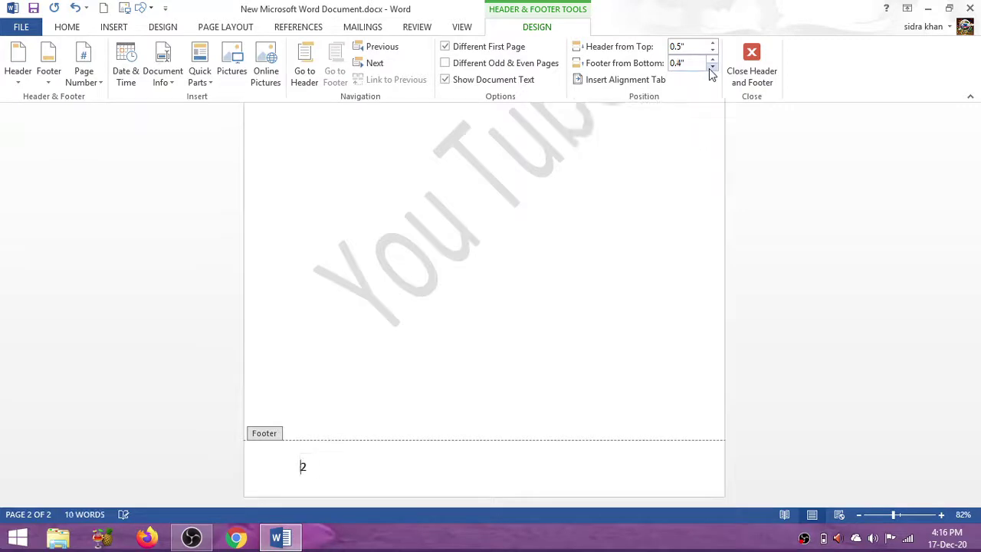
pyautogui.click(710, 69)
pyautogui.click(711, 69)
pyautogui.click(711, 69)
pyautogui.click(711, 69)
pyautogui.click(711, 59)
pyautogui.click(711, 59)
pyautogui.click(711, 59)
pyautogui.click(710, 61)
pyautogui.click(710, 61)
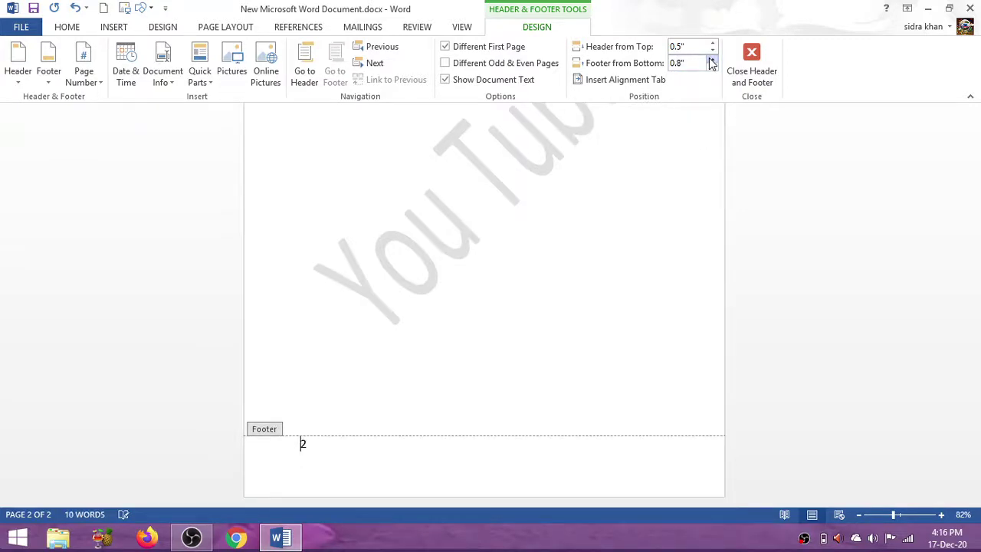
pyautogui.click(711, 61)
pyautogui.click(710, 61)
pyautogui.click(710, 60)
pyautogui.click(710, 61)
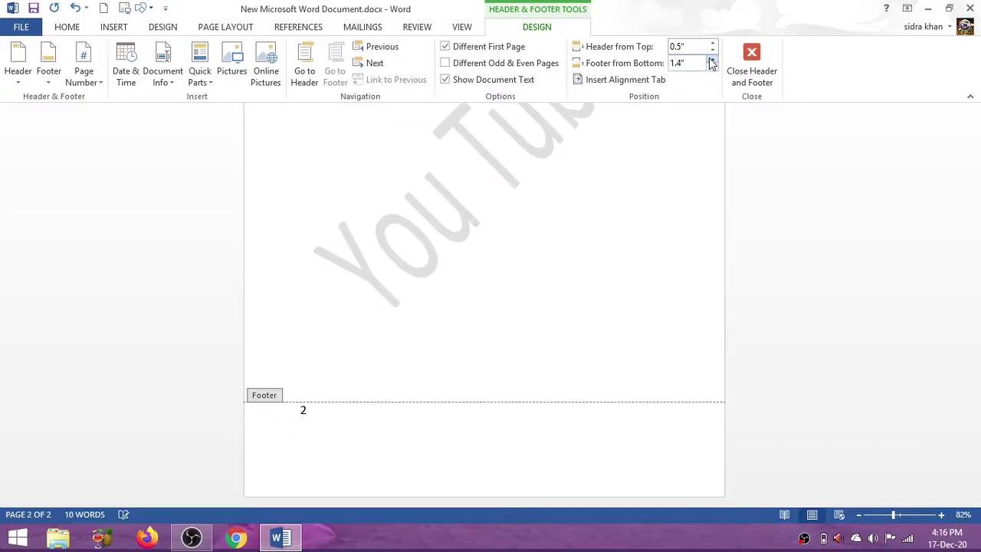
pyautogui.click(710, 61)
pyautogui.click(710, 61)
pyautogui.click(710, 61)
pyautogui.click(710, 61)
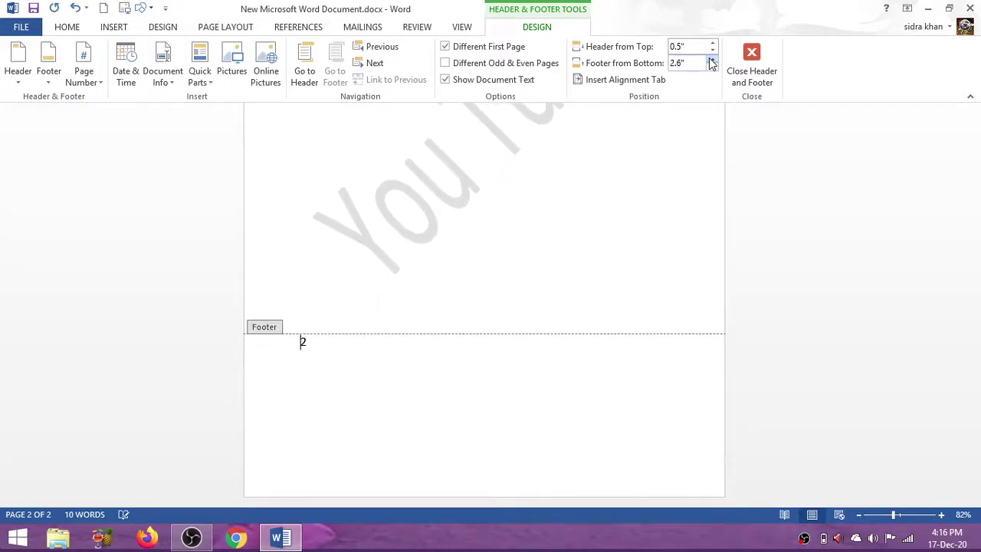
pyautogui.click(710, 61)
pyautogui.click(711, 61)
pyautogui.click(712, 68)
pyautogui.click(711, 68)
pyautogui.click(712, 68)
pyautogui.click(711, 68)
pyautogui.click(712, 68)
pyautogui.click(712, 68)
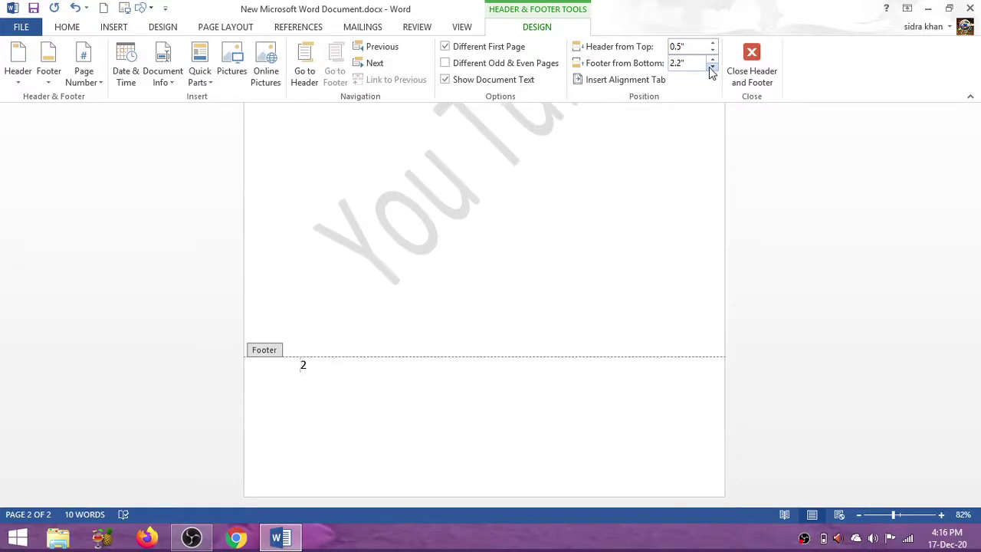
pyautogui.click(711, 68)
pyautogui.click(712, 68)
pyautogui.click(712, 68)
pyautogui.click(712, 68)
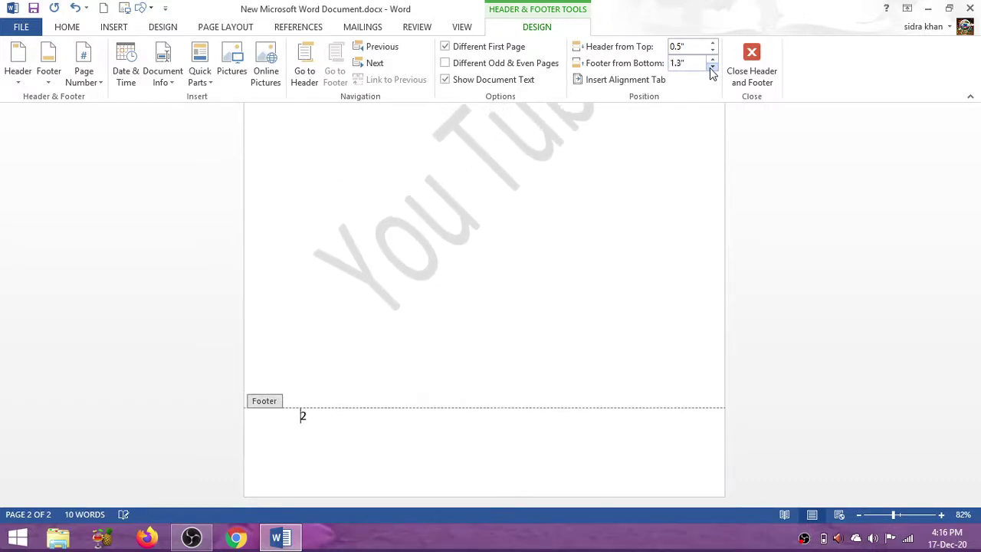
pyautogui.click(711, 68)
pyautogui.click(712, 69)
pyautogui.click(712, 68)
pyautogui.click(712, 68)
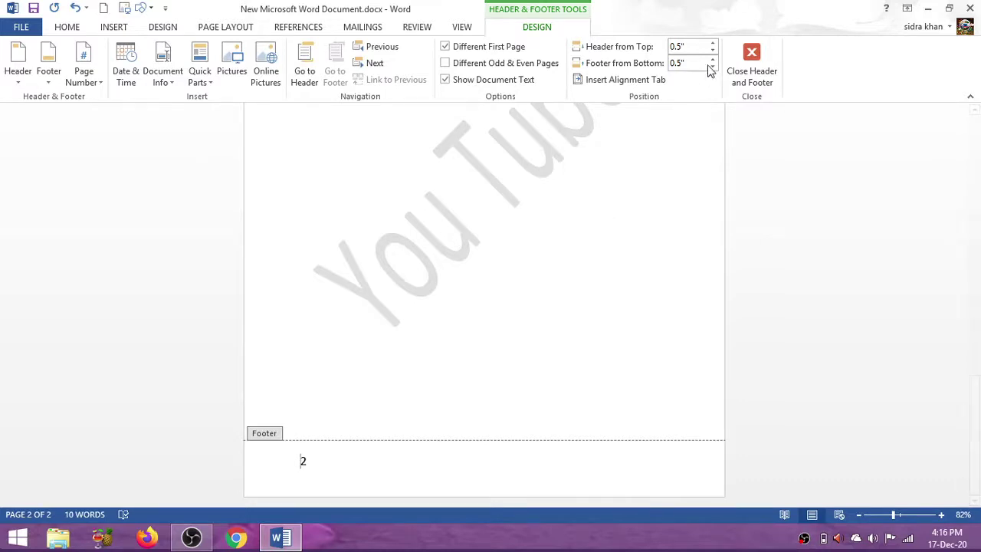
# Close footer editing and add three empty paragraphs on page 2 to create page 3
pyautogui.click(735, 72)
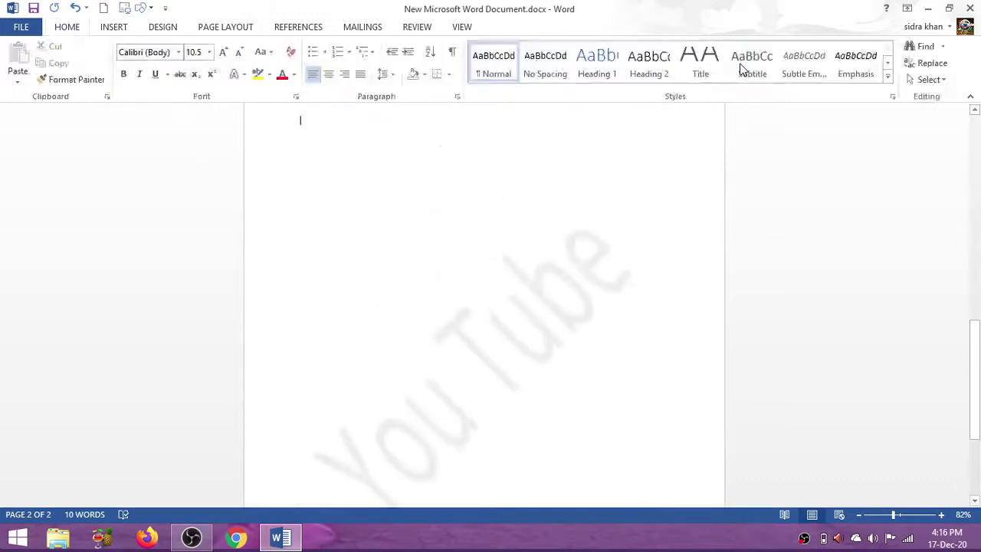
pyautogui.moveTo(974, 370)
pyautogui.mouseDown()
pyautogui.moveTo(978, 313)
pyautogui.moveTo(979, 347)
pyautogui.mouseUp()
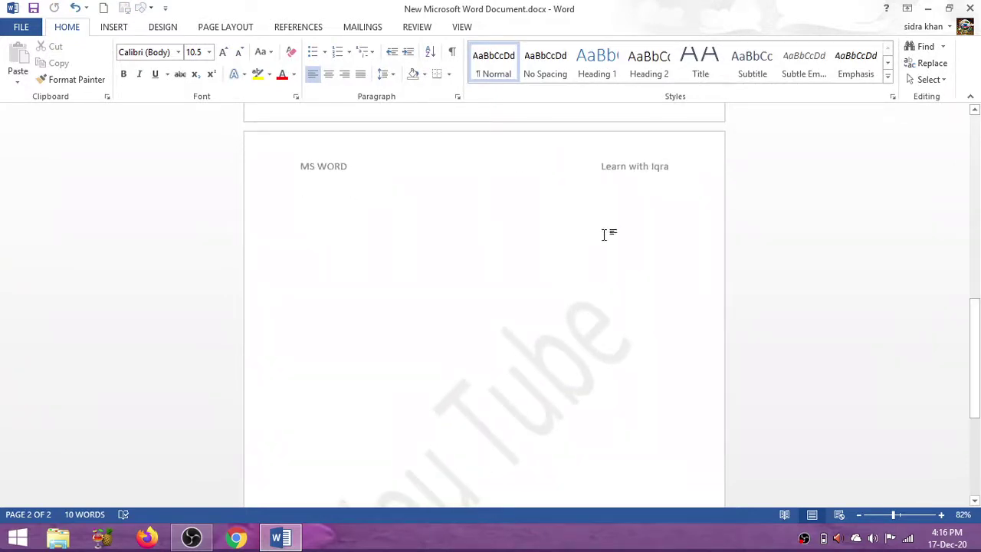
pyautogui.moveTo(977, 360); pyautogui.dragTo(977, 437)
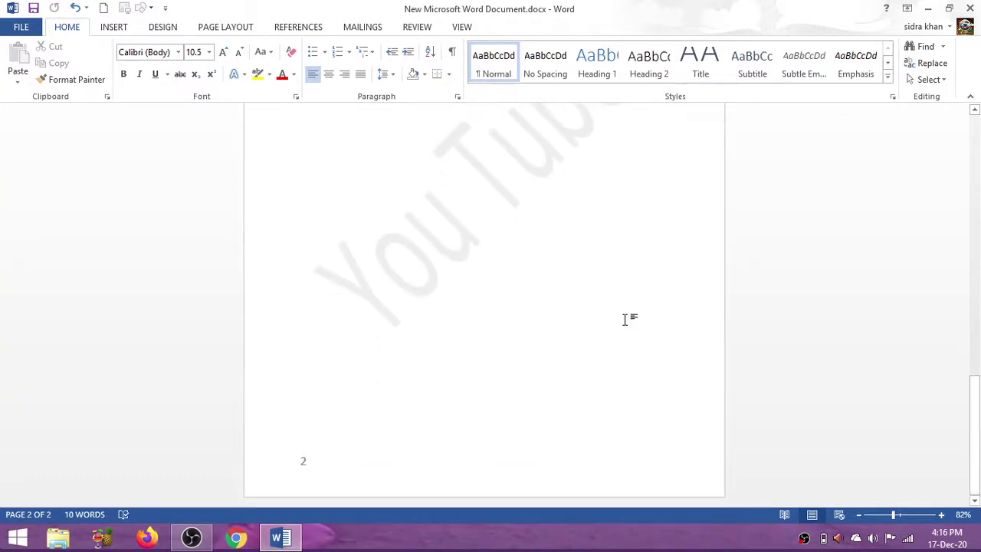
pyautogui.press('Down')
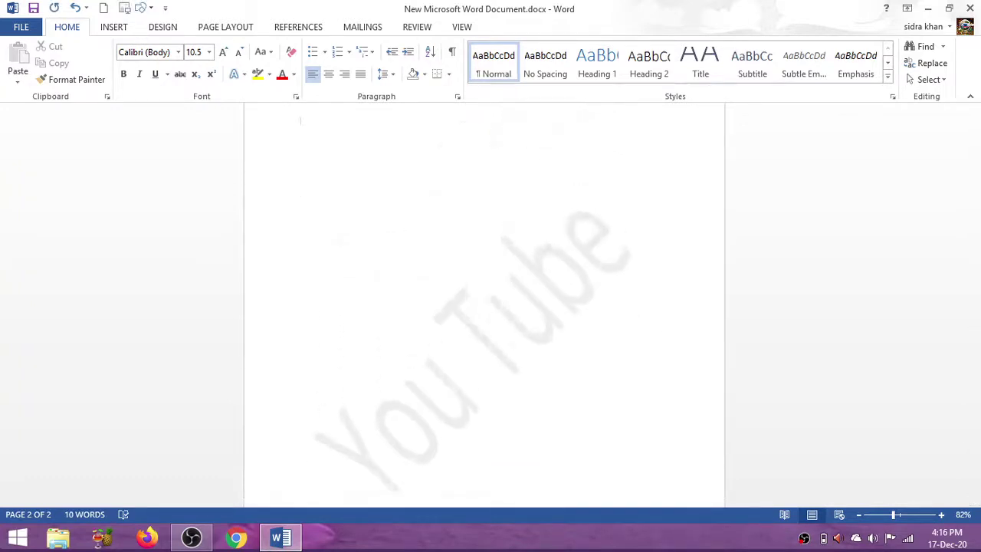
pyautogui.press('Return')
pyautogui.press('Return')
pyautogui.press('Return')
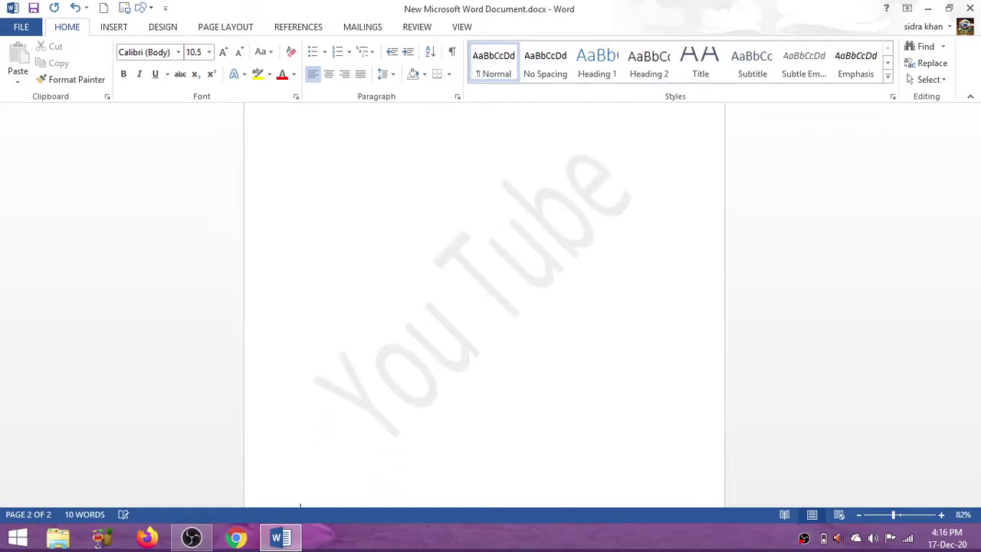
pyautogui.press('Return')
pyautogui.press('Return')
pyautogui.press('Return')
pyautogui.press('Return')
pyautogui.press('Return')
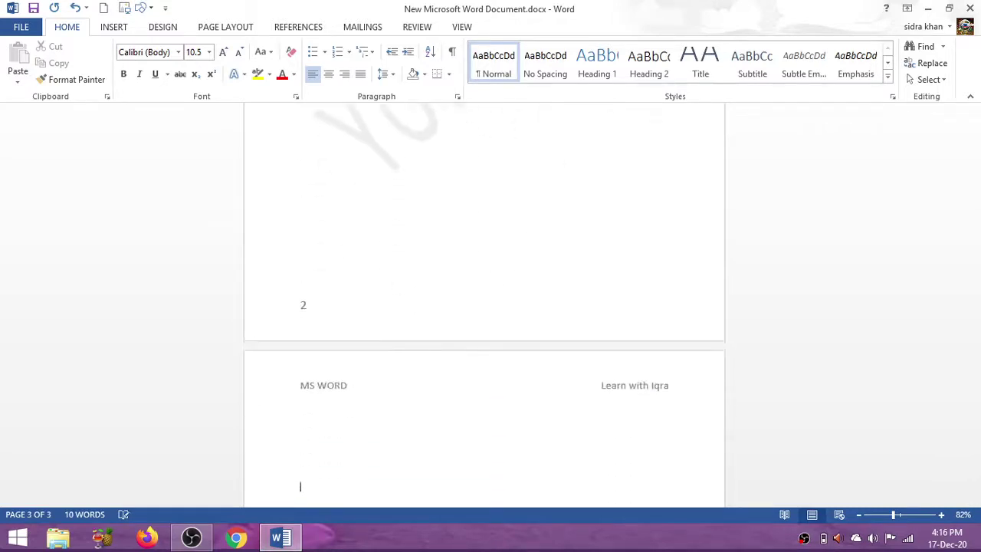
pyautogui.press('Return')
pyautogui.press('Return')
pyautogui.press('Return')
pyautogui.press('Return')
pyautogui.press('Return')
pyautogui.press('Return')
pyautogui.press('Return')
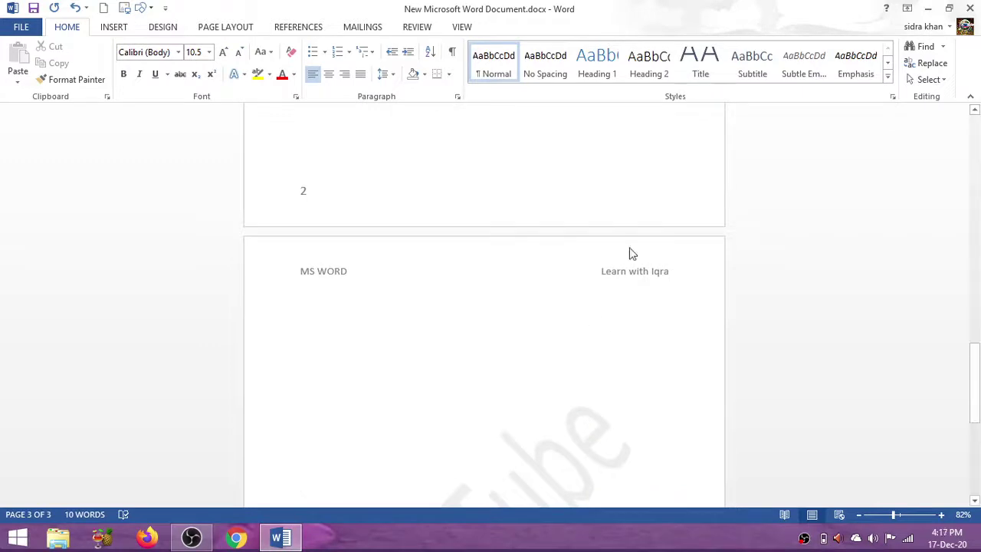
# Scroll through the three-page document back up to the MS WORD cover page
pyautogui.moveTo(976, 383); pyautogui.dragTo(977, 484)
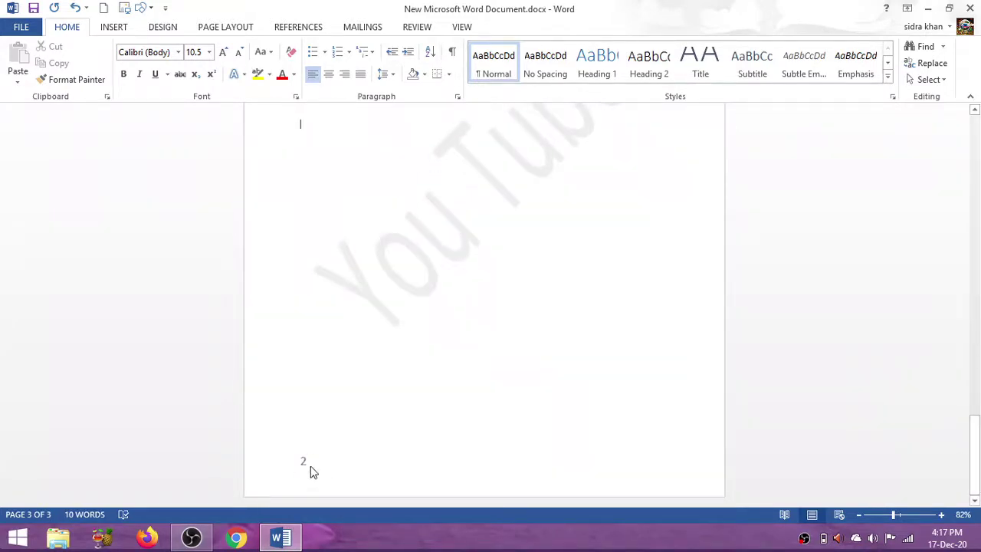
pyautogui.moveTo(973, 480); pyautogui.dragTo(974, 345)
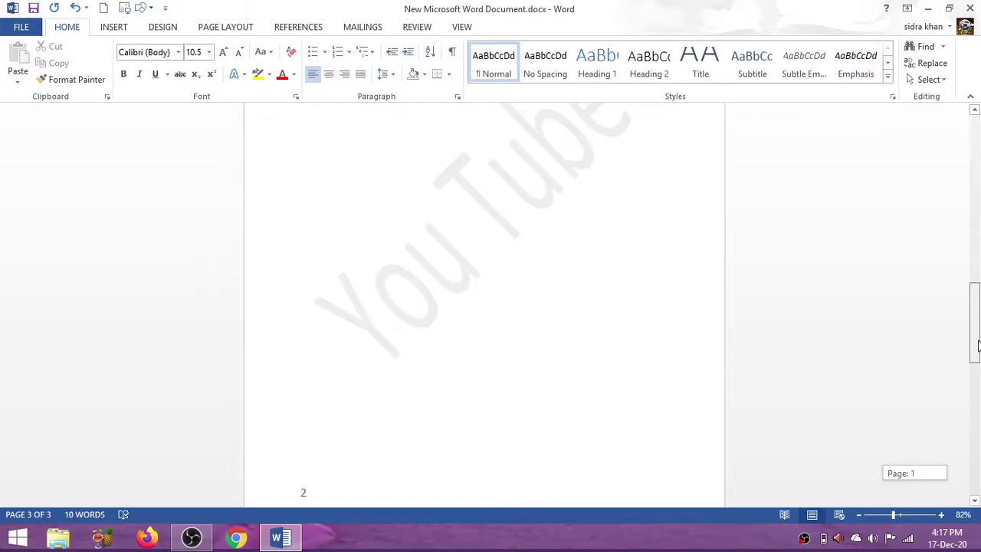
pyautogui.moveTo(974, 345); pyautogui.dragTo(976, 218)
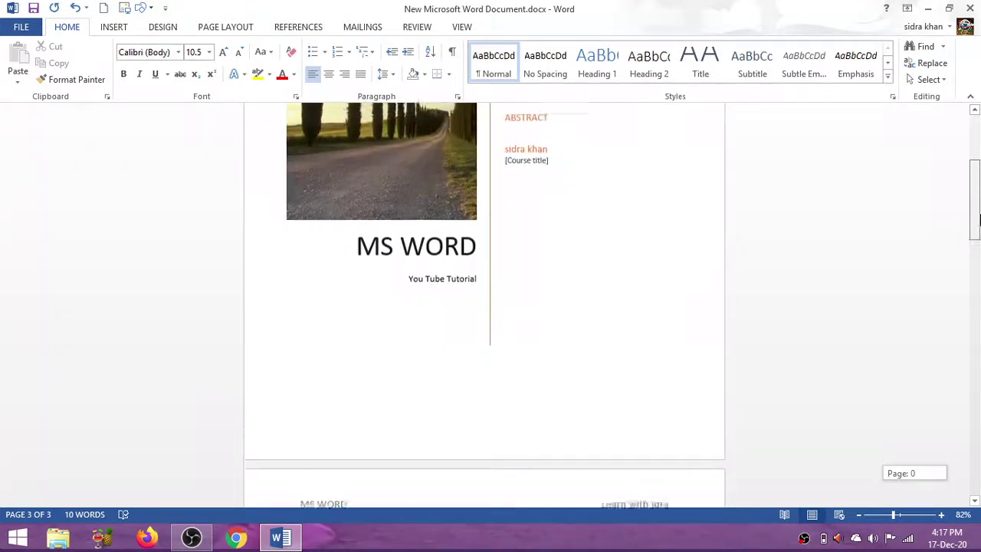
pyautogui.moveTo(976, 218); pyautogui.dragTo(976, 188)
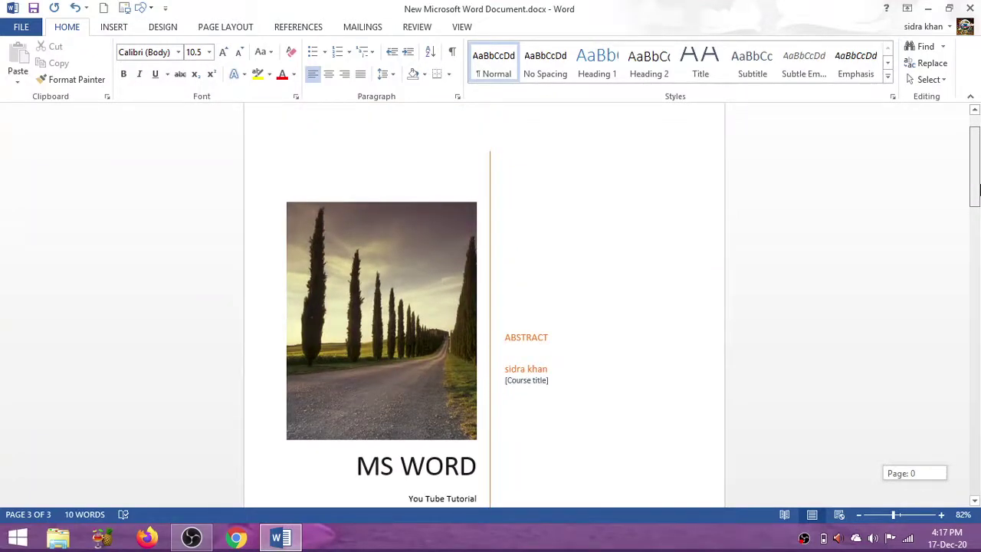
pyautogui.moveTo(978, 190); pyautogui.dragTo(977, 190)
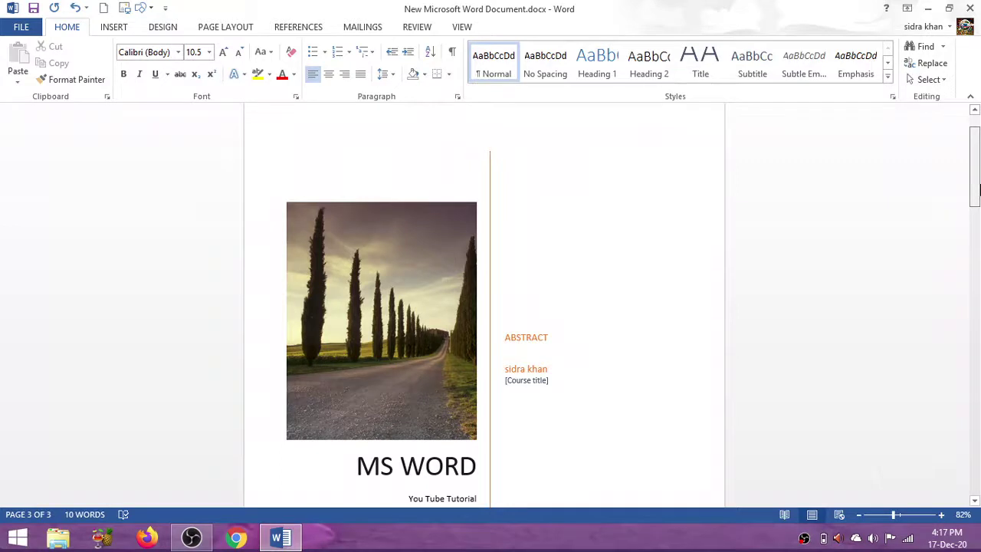
# Browse the built-in Header gallery down to More Headers from Office.com
pyautogui.click(125, 29)
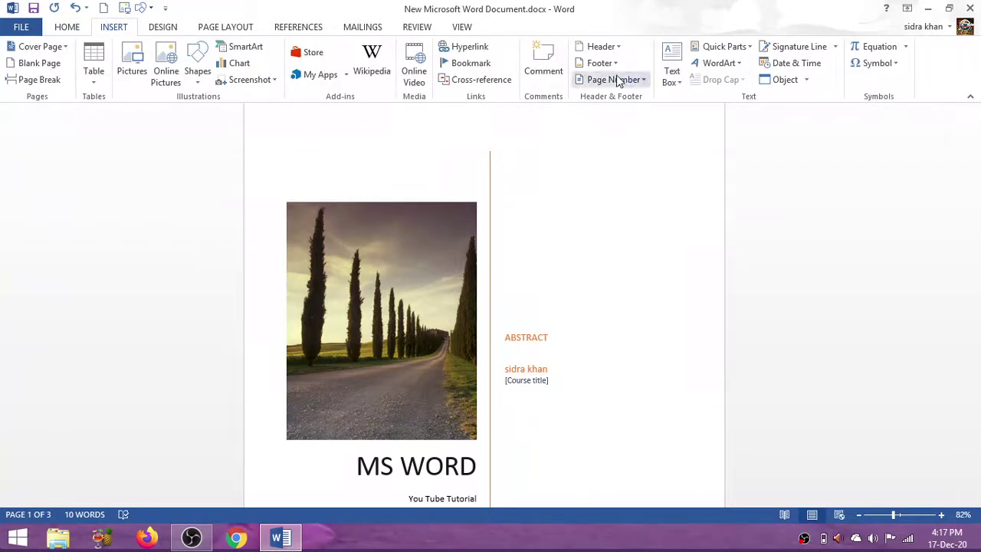
pyautogui.click(67, 29)
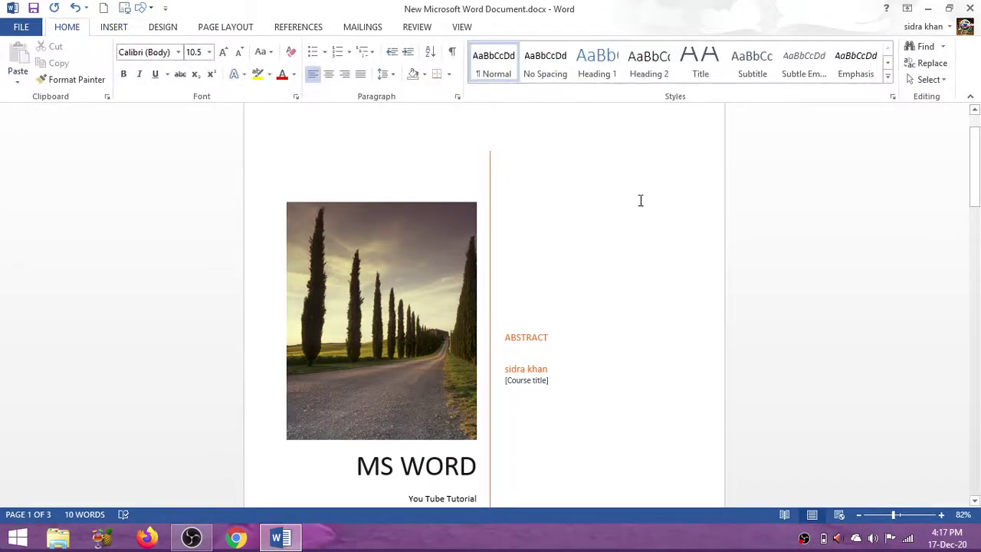
pyautogui.moveTo(974, 168)
pyautogui.mouseDown()
pyautogui.moveTo(974, 350)
pyautogui.moveTo(975, 303)
pyautogui.mouseUp()
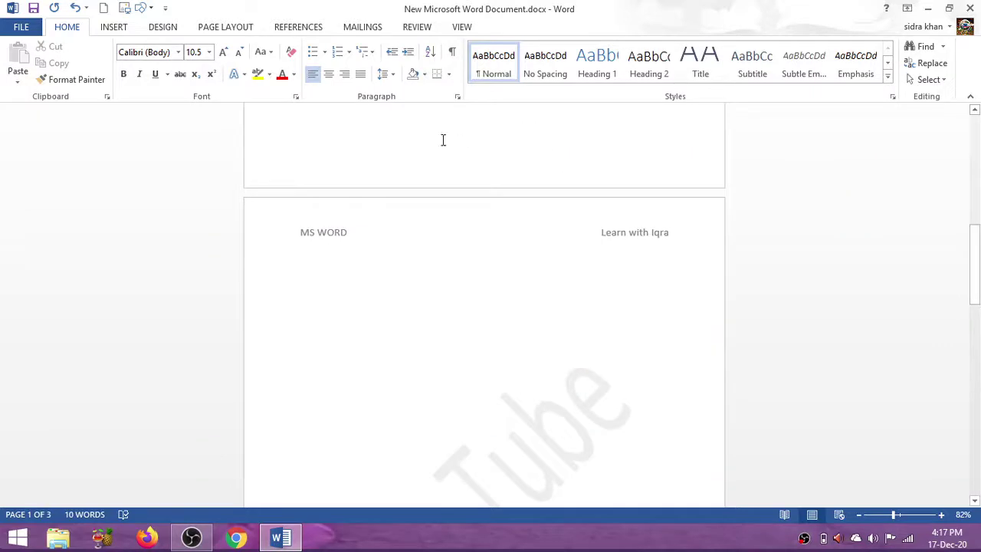
pyautogui.click(113, 27)
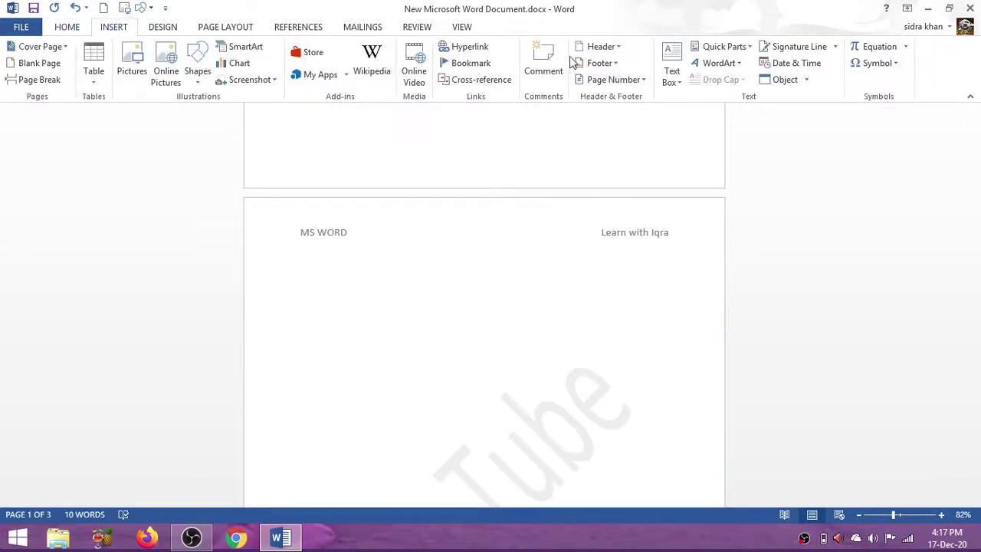
pyautogui.click(598, 48)
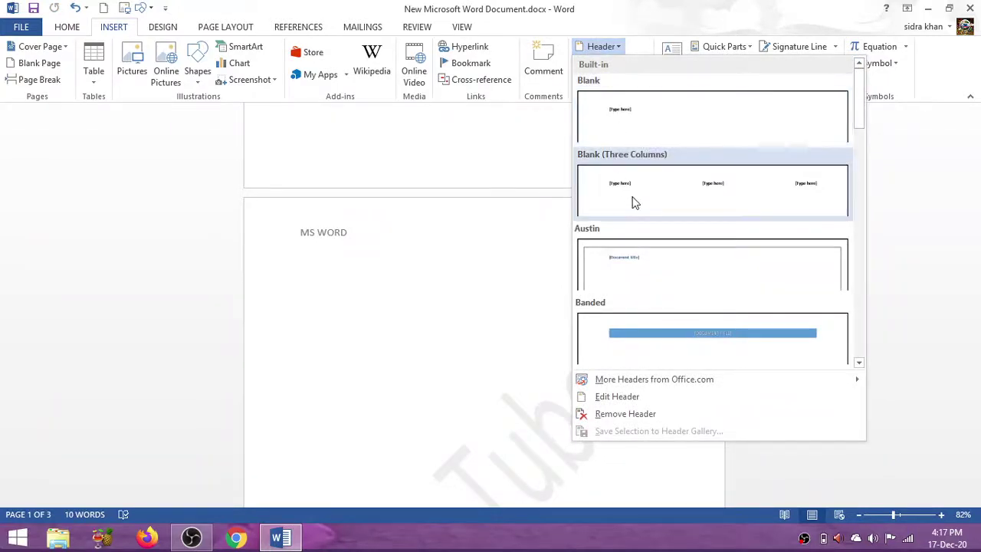
pyautogui.click(858, 243)
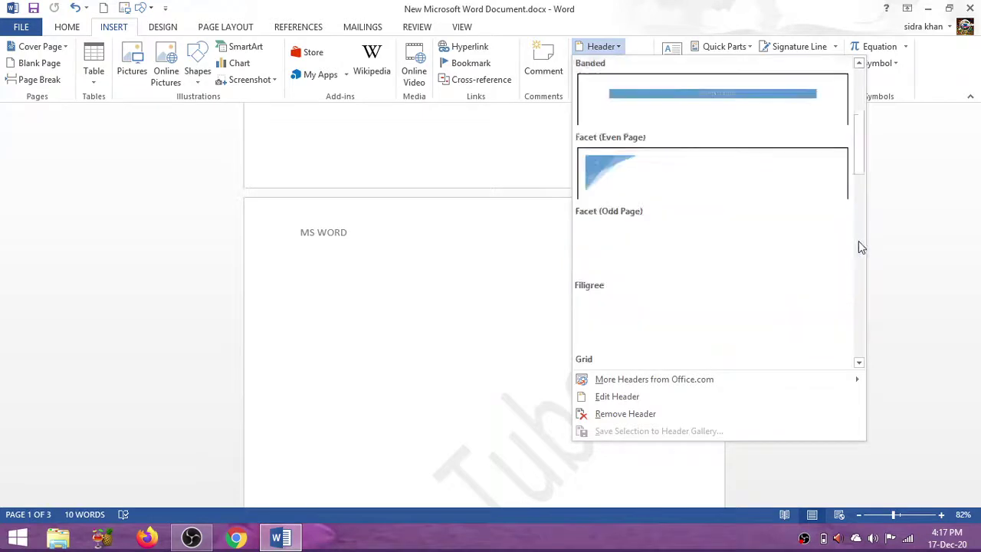
pyautogui.click(862, 201)
pyautogui.scroll(-9, 869, 213)
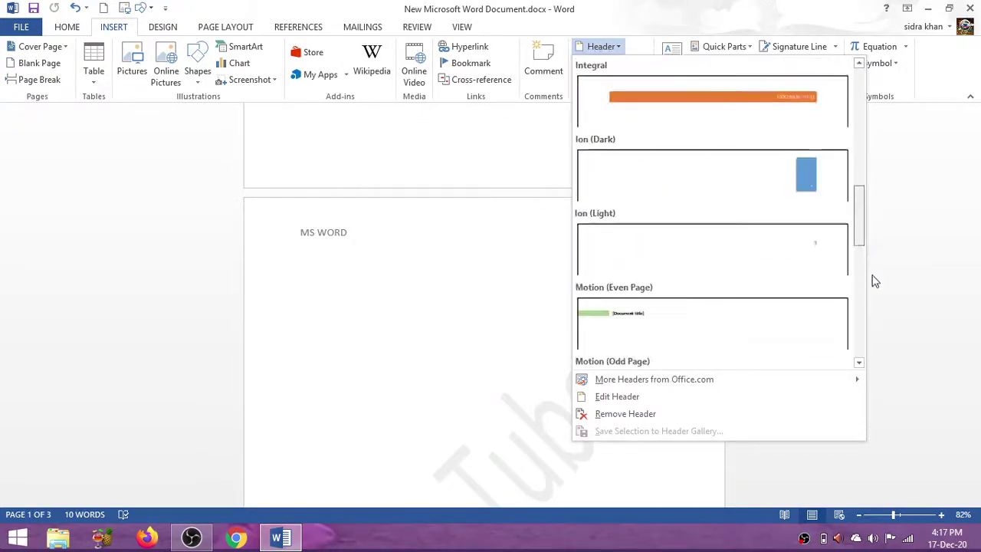
pyautogui.click(862, 353)
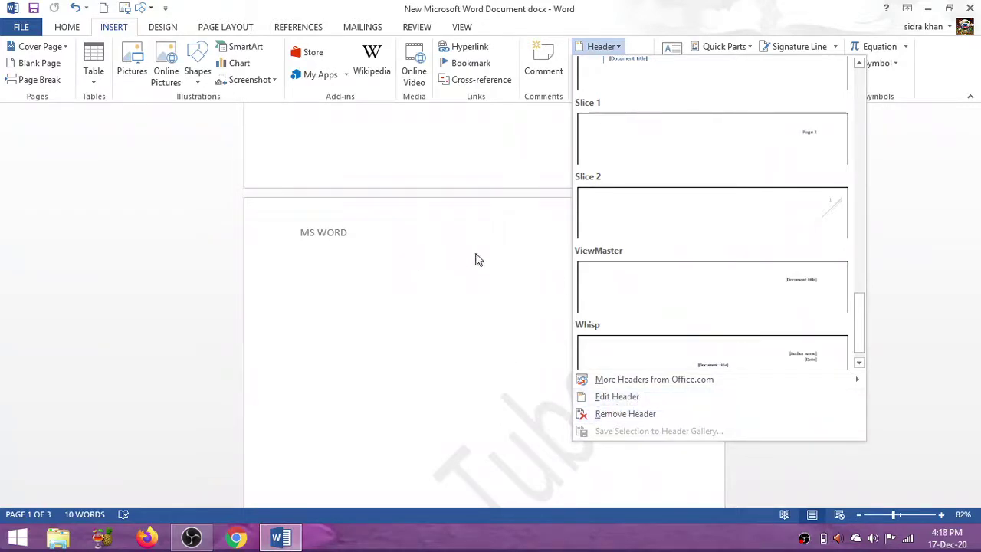
pyautogui.moveTo(686, 371)
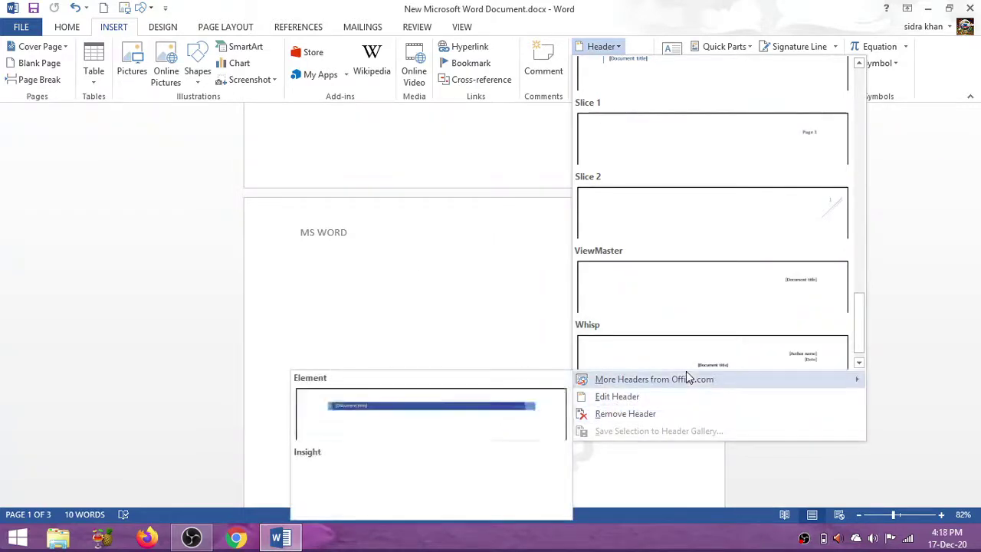
# Close the header gallery without applying a design and switch to OBS Studio
pyautogui.click(493, 279)
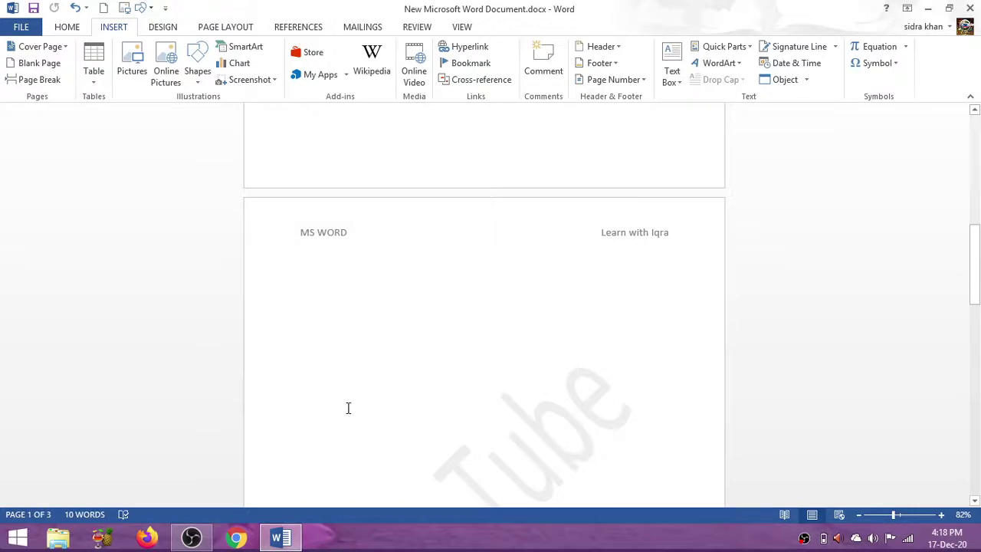
pyautogui.moveTo(206, 541)
pyautogui.click(192, 537)
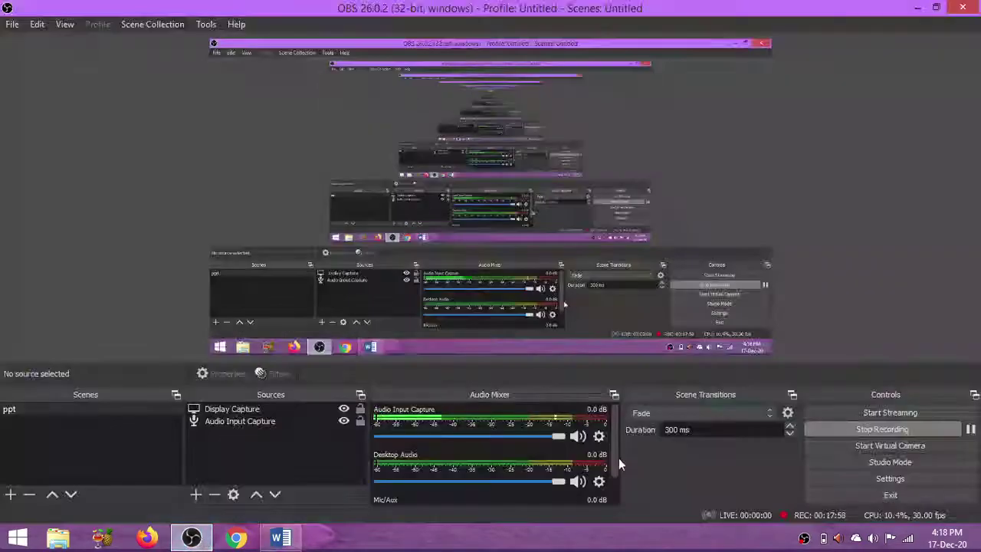